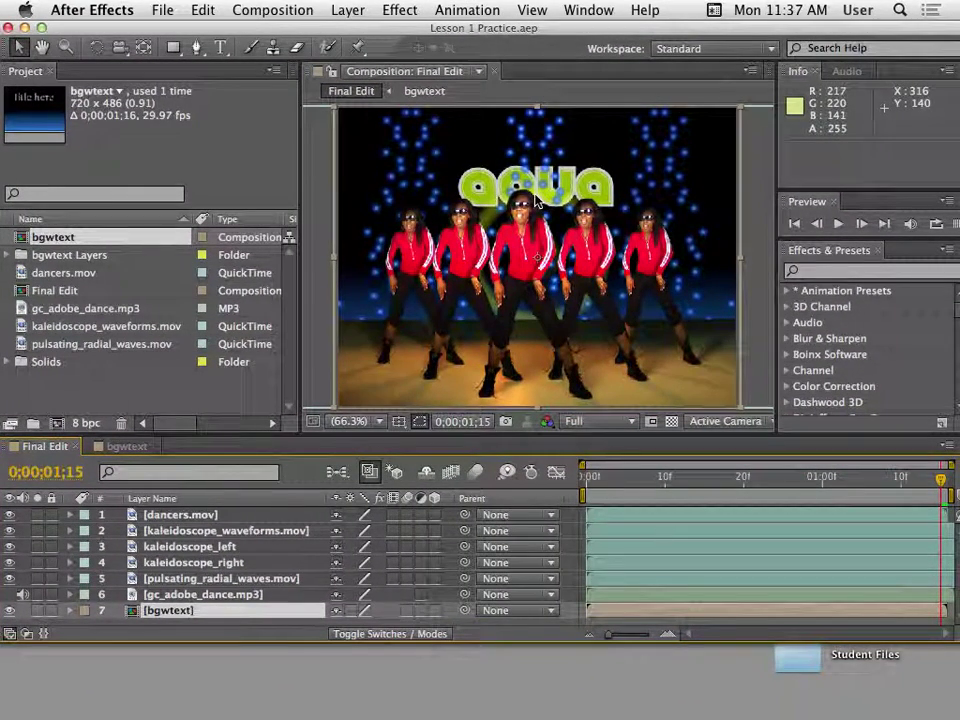
Play a preview of the Final Edit composition and stop it partway through.
{"action": "key", "text": "space"}
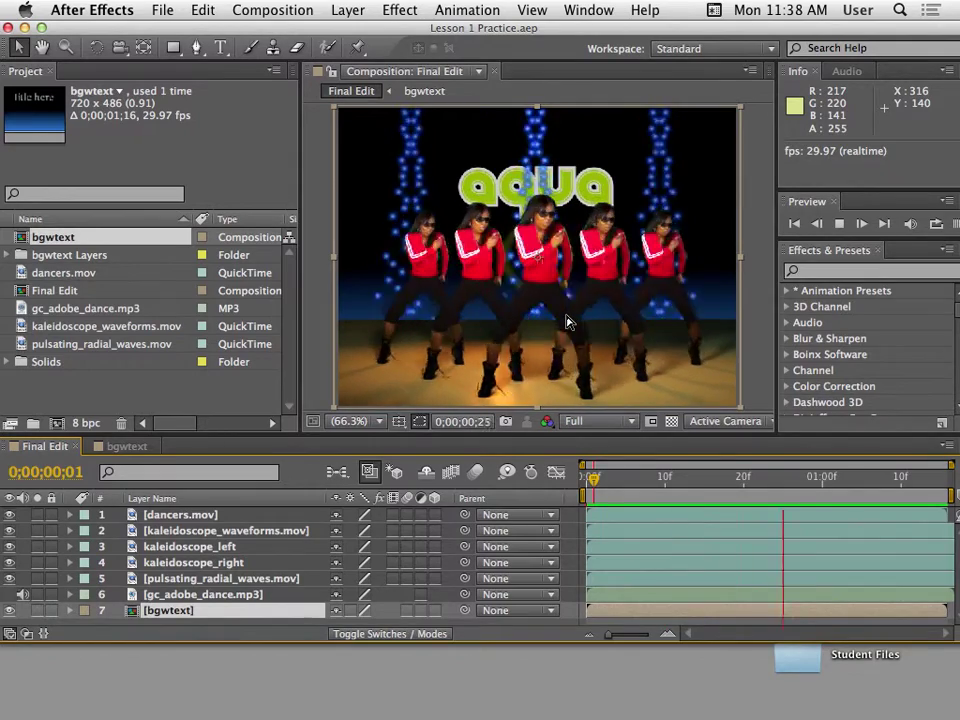
{"action": "key", "text": "space"}
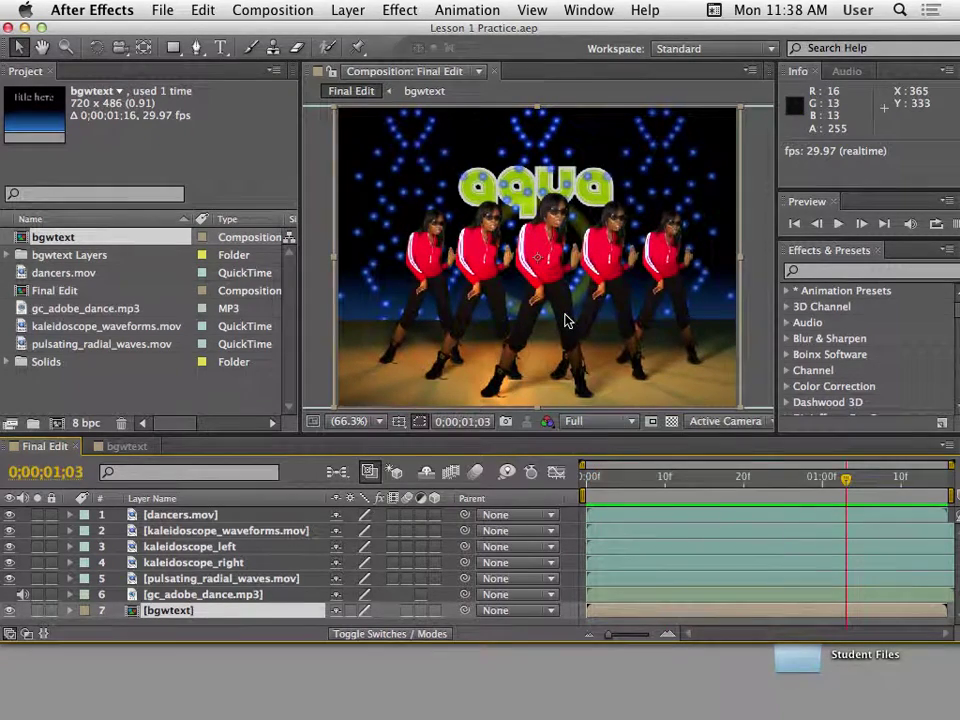
{"action": "left_click_drag", "start_coordinate": [503, 36], "coordinate": [570, 36]}
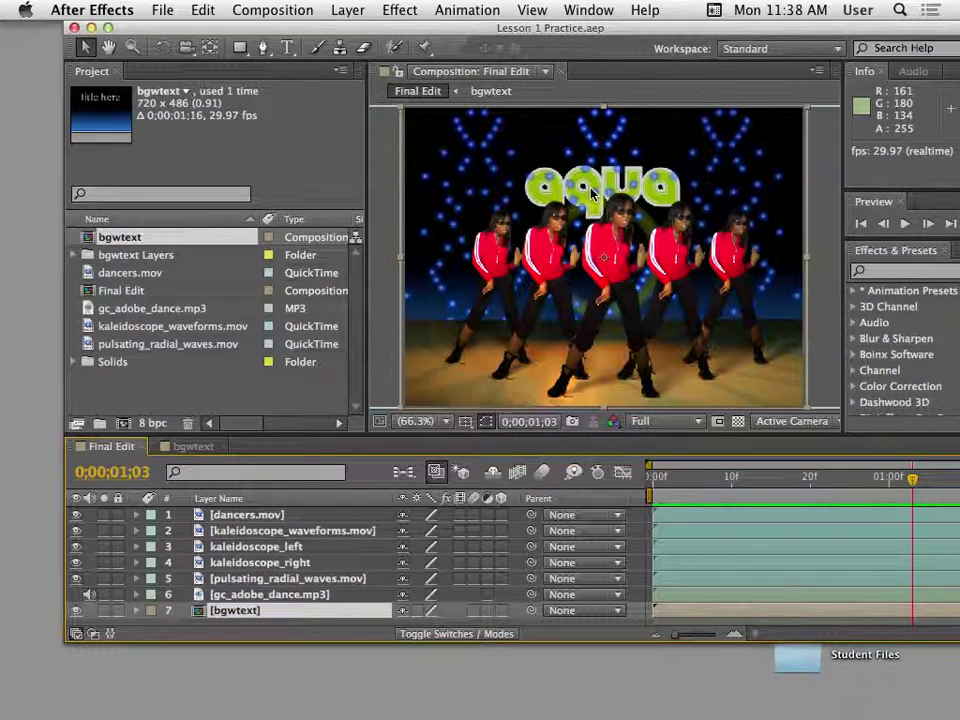
Open the bgwtext composition and select its Title Here text layer.
{"action": "left_click", "coordinate": [190, 447]}
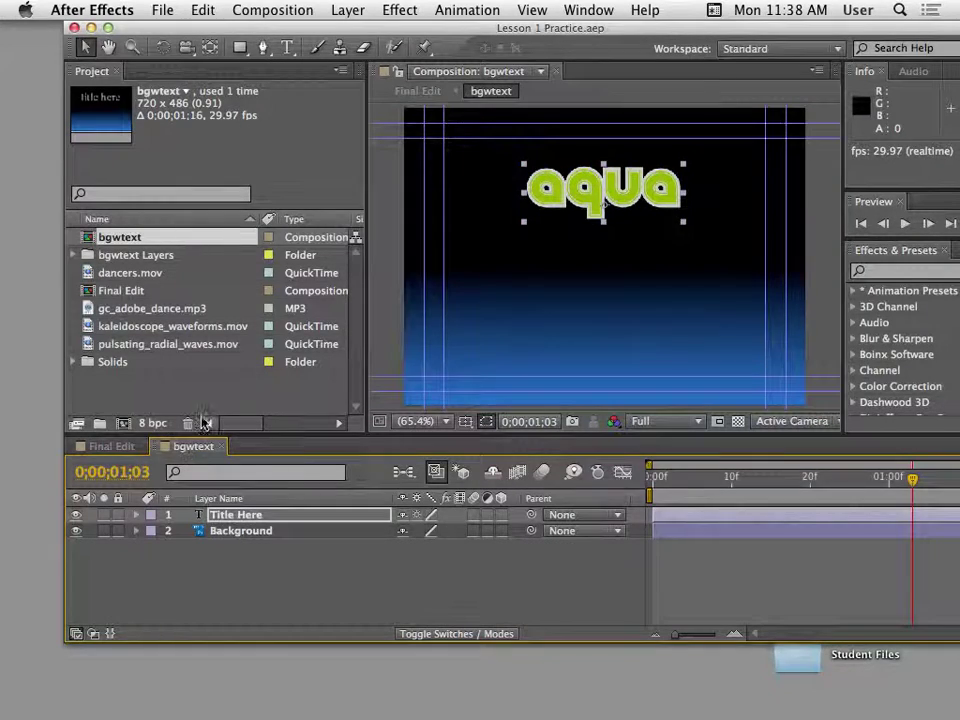
{"action": "left_click", "coordinate": [268, 566]}
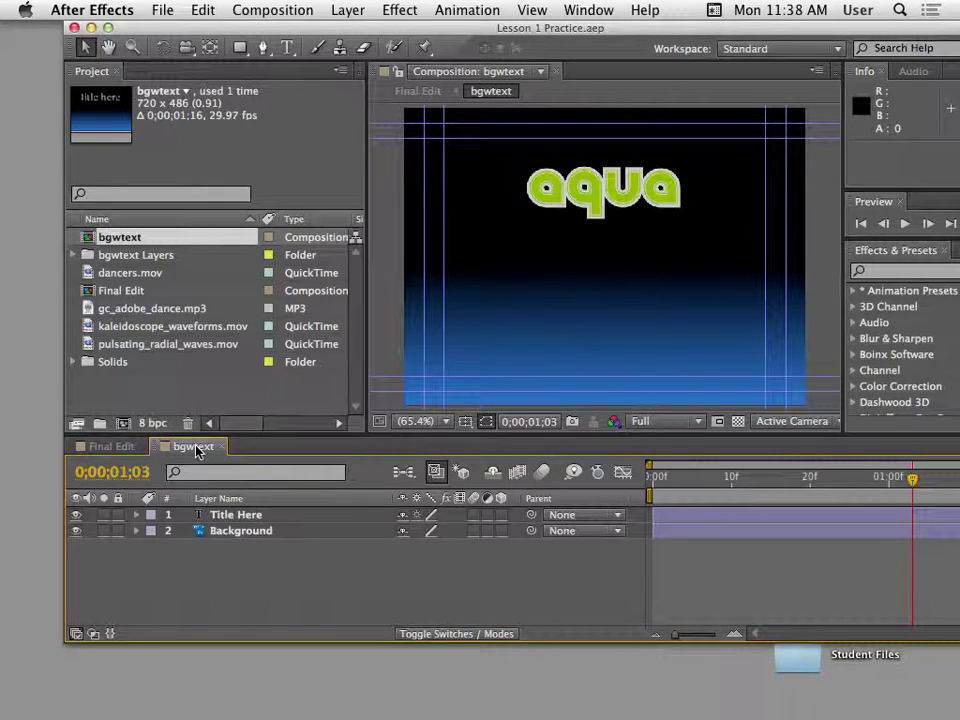
{"action": "left_click", "coordinate": [250, 516]}
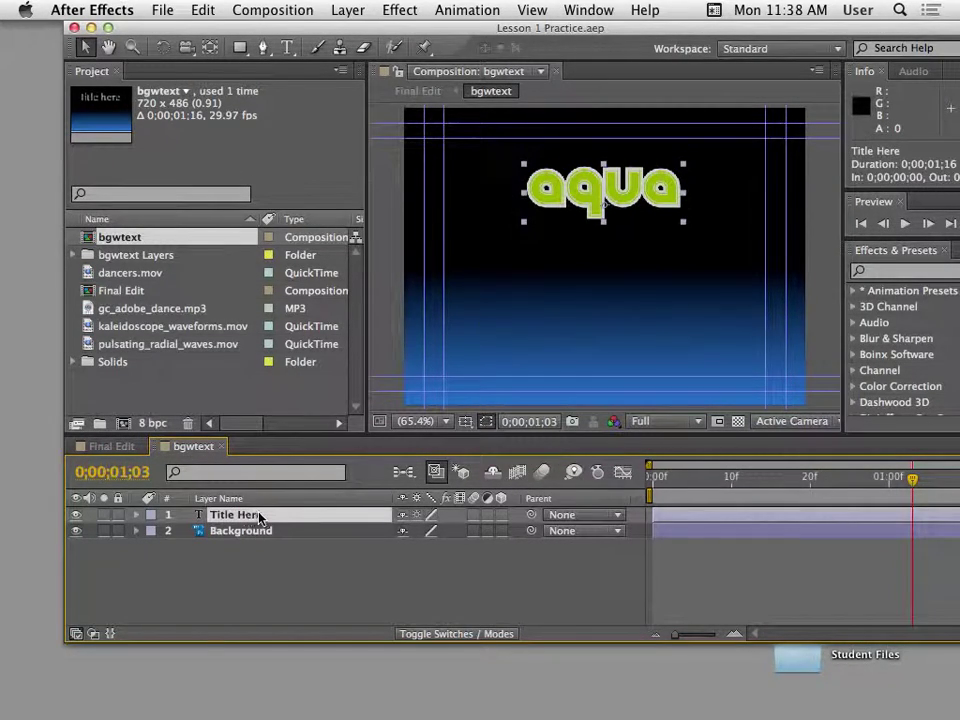
Show the character settings and enlarge the Title Here text to a font size of 177 px.
{"action": "left_click_drag", "start_coordinate": [470, 28], "coordinate": [317, 43]}
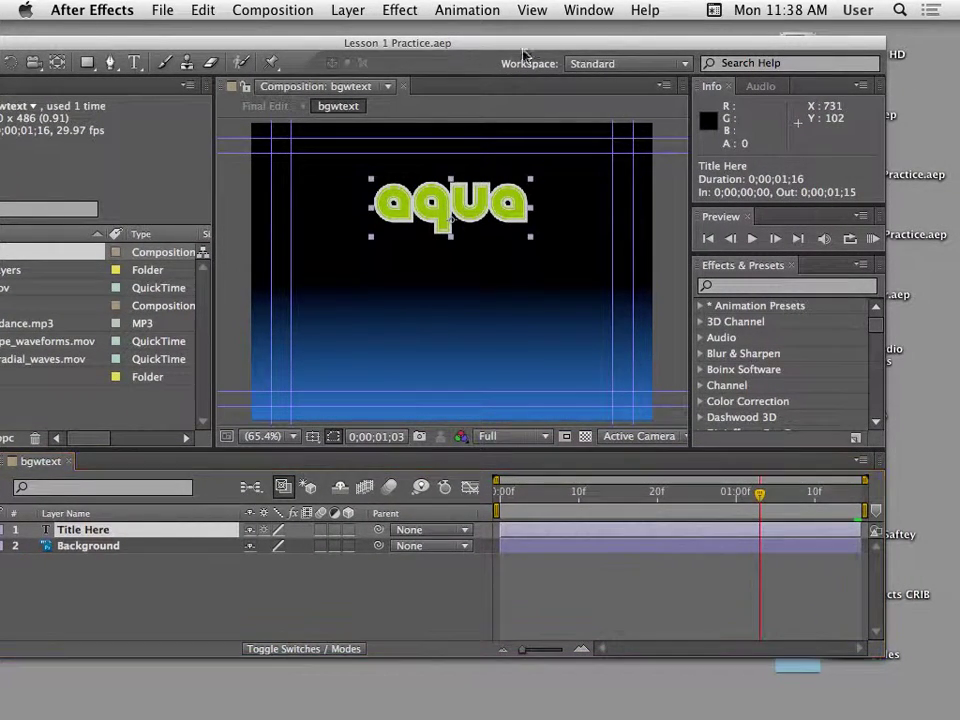
{"action": "left_click_drag", "start_coordinate": [424, 46], "coordinate": [495, 42]}
{"action": "left_click_drag", "start_coordinate": [950, 648], "coordinate": [916, 645]}
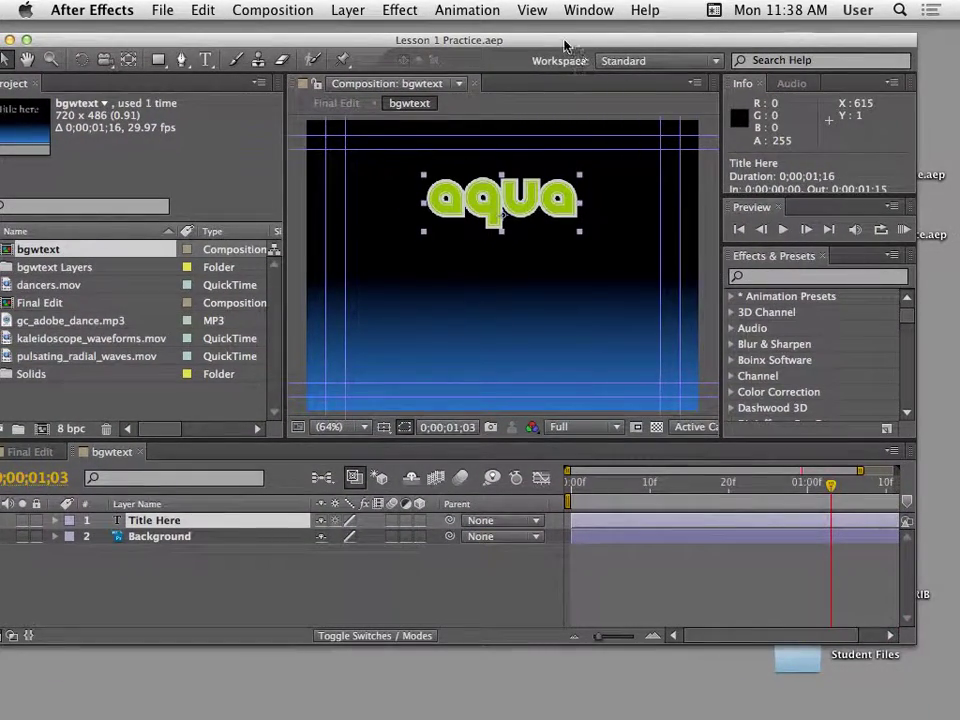
{"action": "left_click_drag", "start_coordinate": [565, 46], "coordinate": [555, 61]}
{"action": "left_click", "coordinate": [588, 10]}
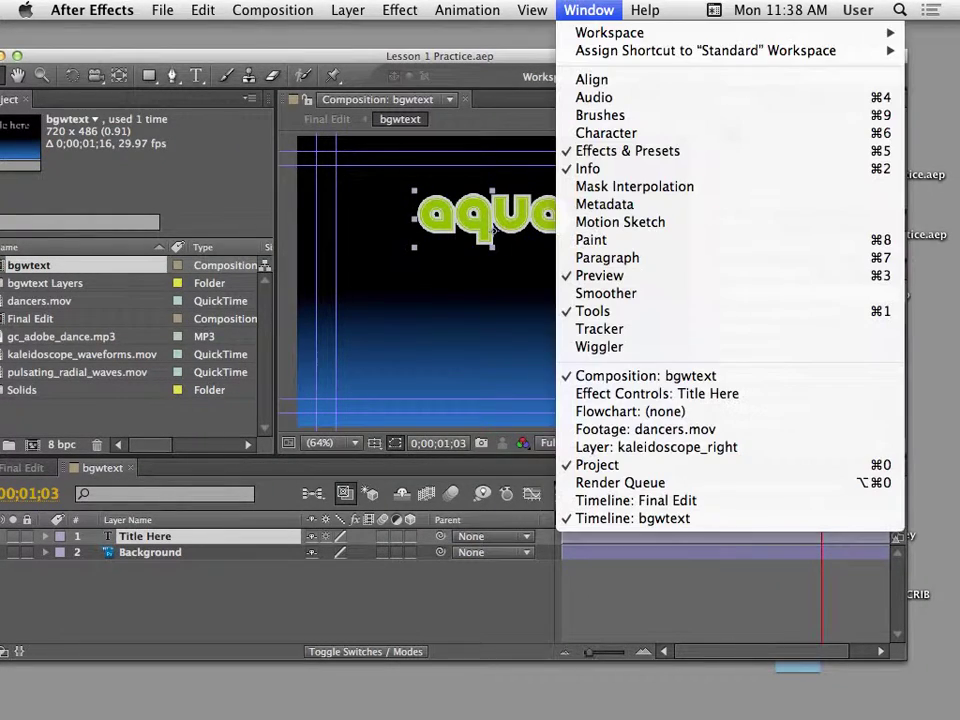
{"action": "left_click", "coordinate": [612, 148]}
{"action": "left_click_drag", "start_coordinate": [850, 276], "coordinate": [773, 285]}
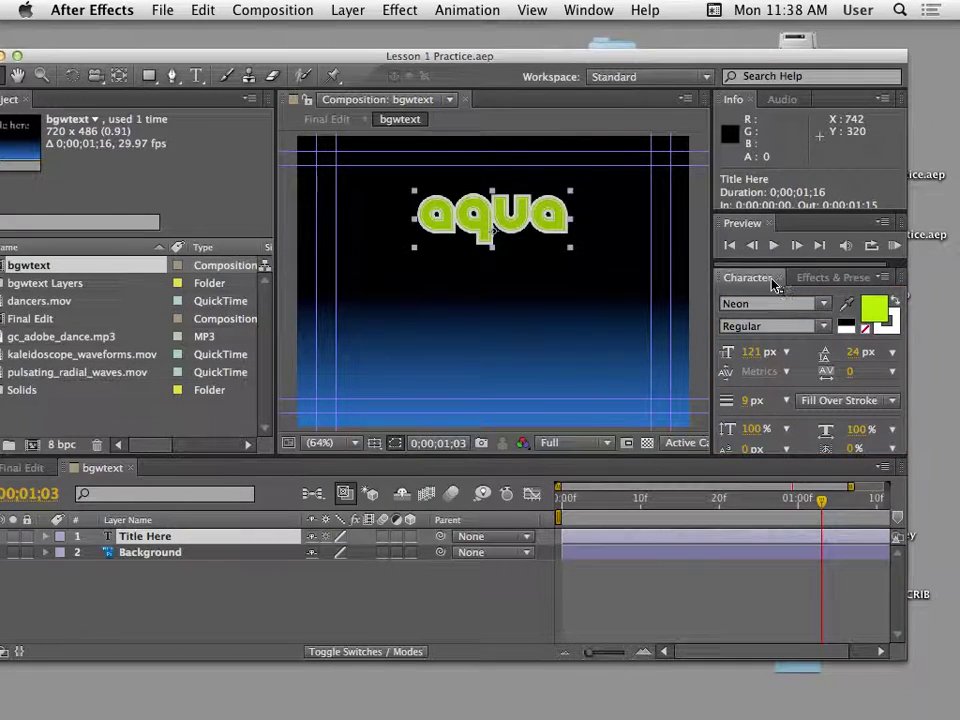
{"action": "left_click_drag", "start_coordinate": [752, 351], "coordinate": [810, 351]}
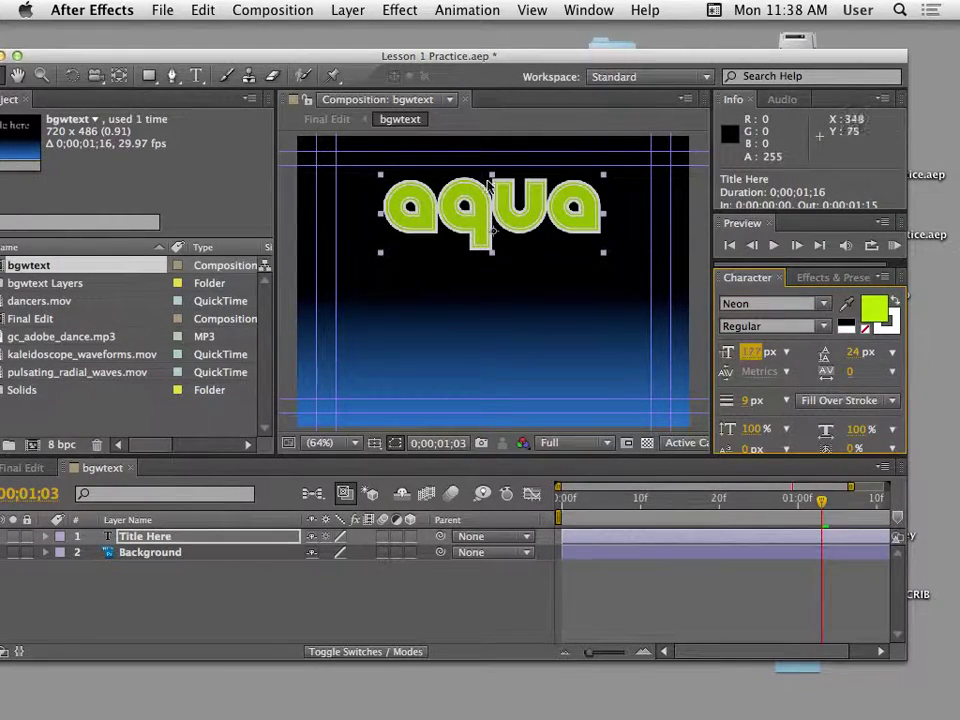
Check how the enlarged title looks behind the dancers in the Final Edit composition.
{"action": "left_click_drag", "start_coordinate": [445, 57], "coordinate": [562, 47]}
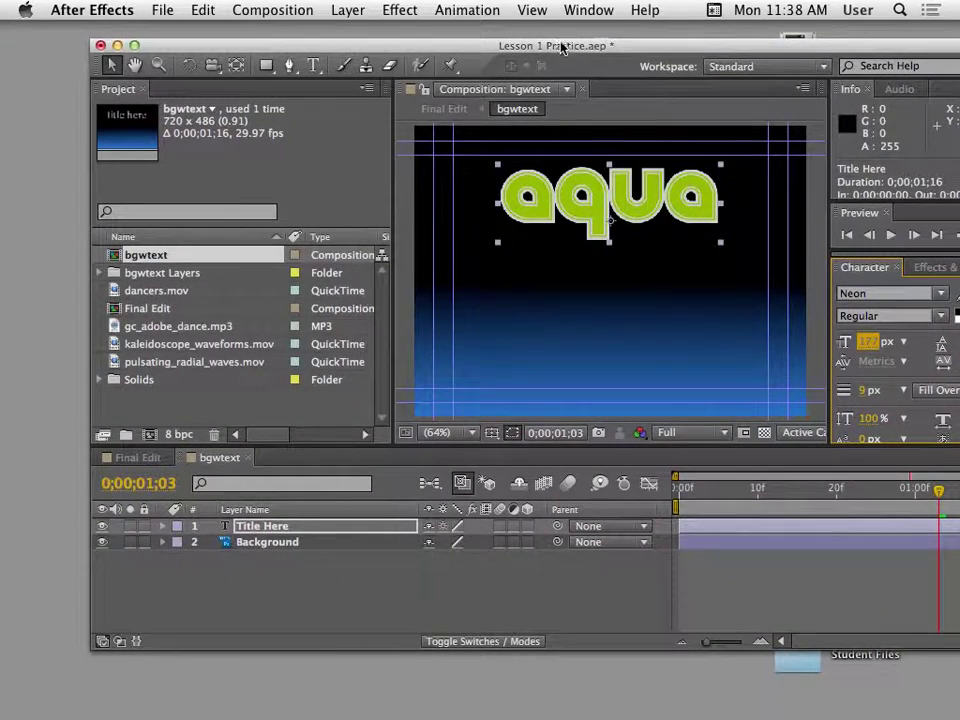
{"action": "left_click", "coordinate": [137, 457]}
{"action": "left_click", "coordinate": [225, 458]}
{"action": "left_click", "coordinate": [145, 458]}
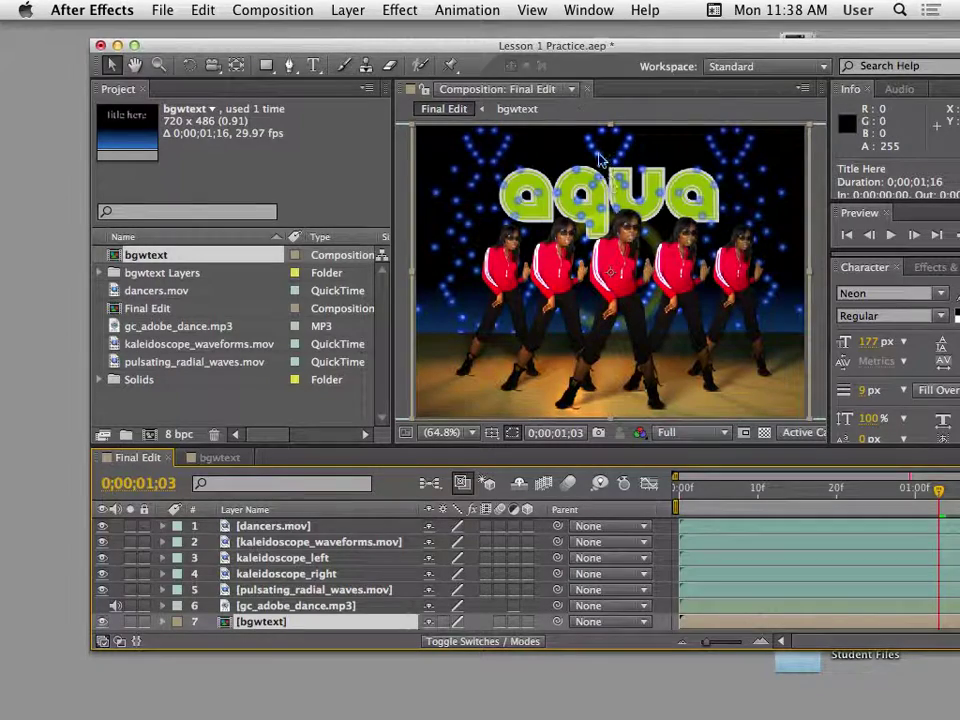
{"action": "double_click", "coordinate": [380, 45]}
Return to the bgwtext composition and leave all of its layers deselected.
{"action": "left_click", "coordinate": [140, 447]}
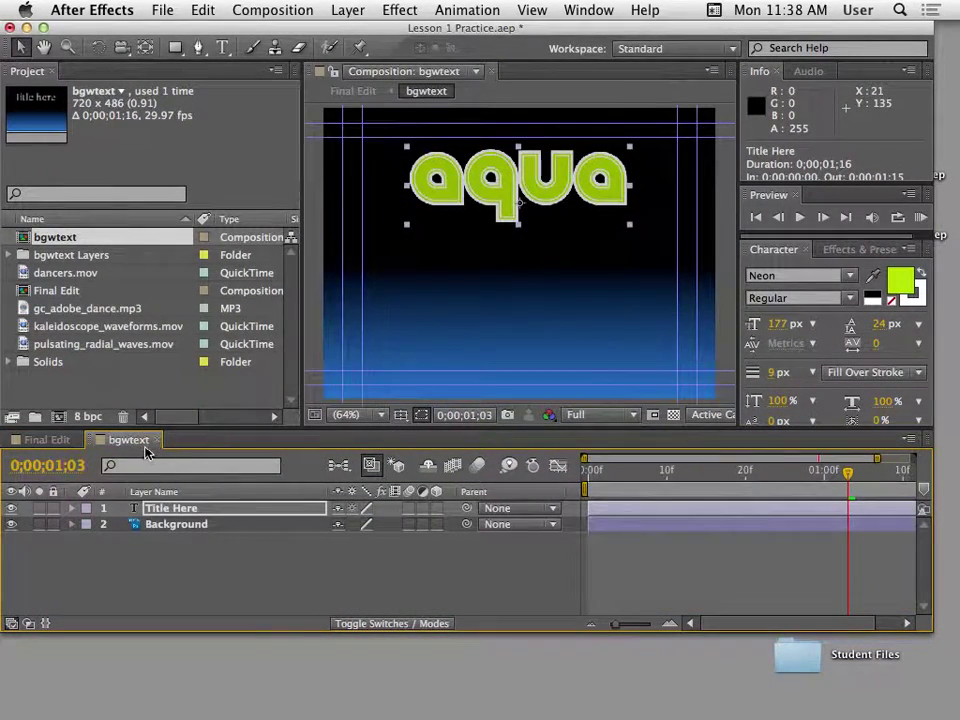
{"action": "left_click", "coordinate": [231, 574]}
{"action": "left_click", "coordinate": [229, 511]}
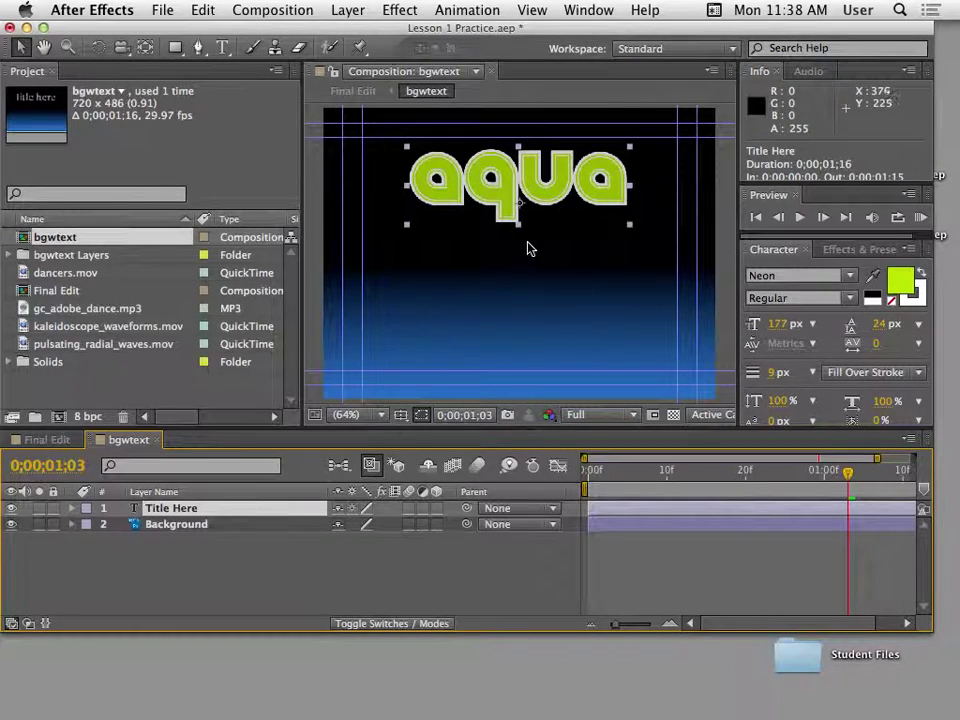
{"action": "left_click", "coordinate": [475, 15]}
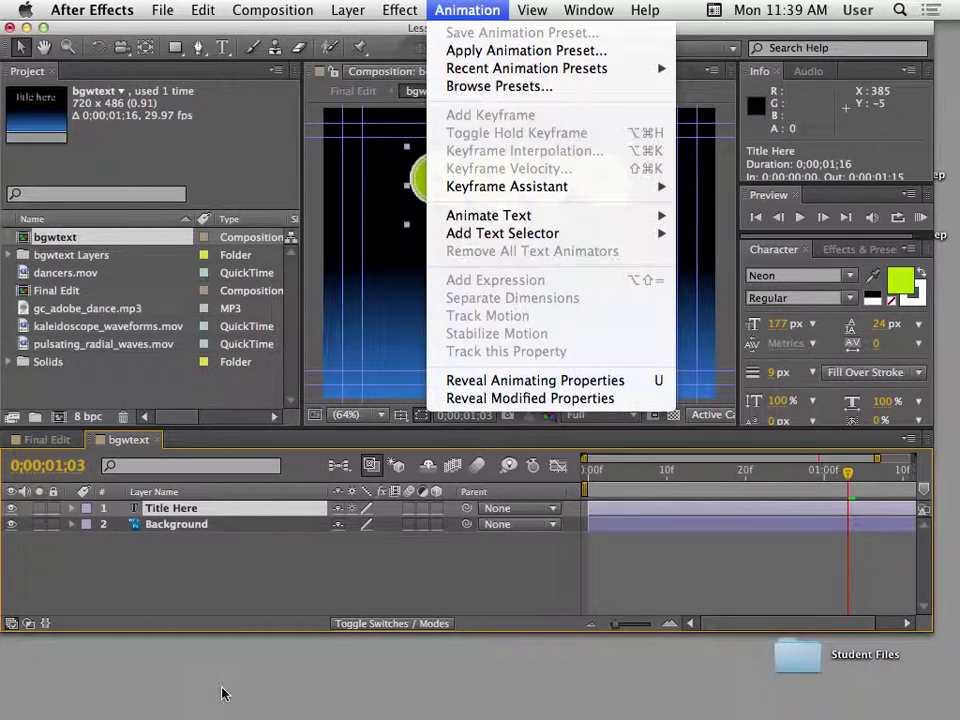
{"action": "left_click", "coordinate": [229, 589]}
{"action": "left_click", "coordinate": [235, 581]}
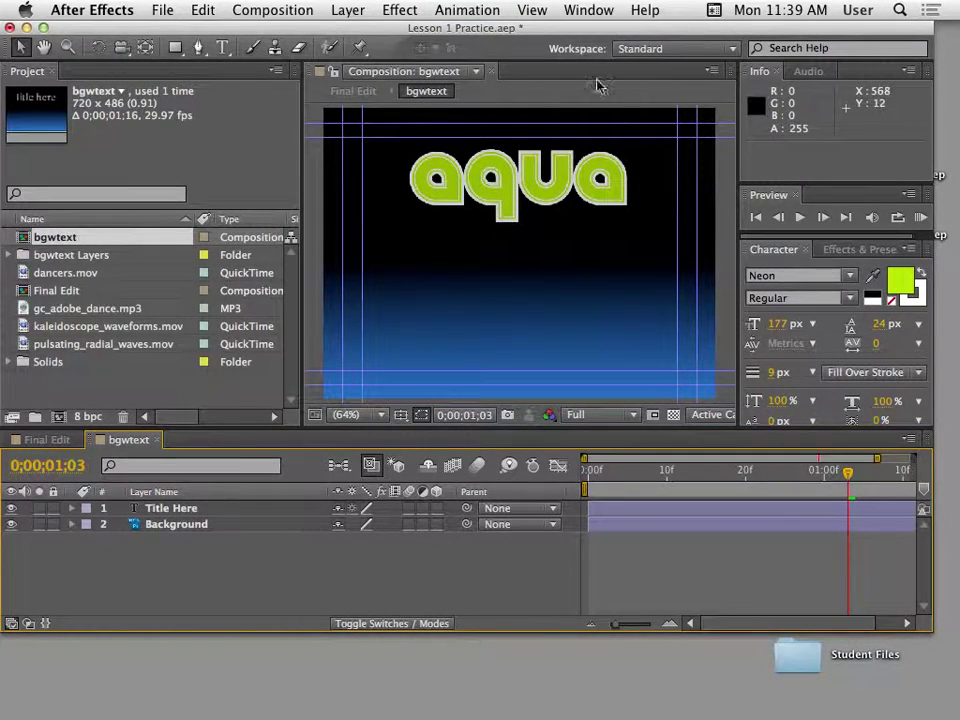
Browse the animation presets in Adobe Bridge with no layer selected.
{"action": "left_click", "coordinate": [489, 10]}
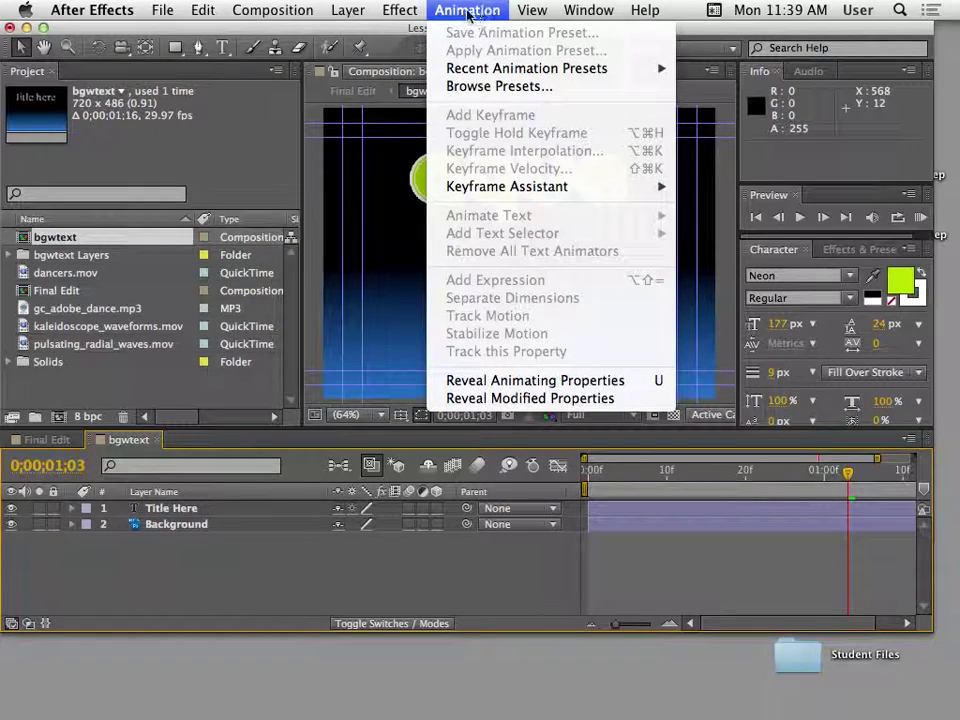
{"action": "left_click", "coordinate": [517, 88]}
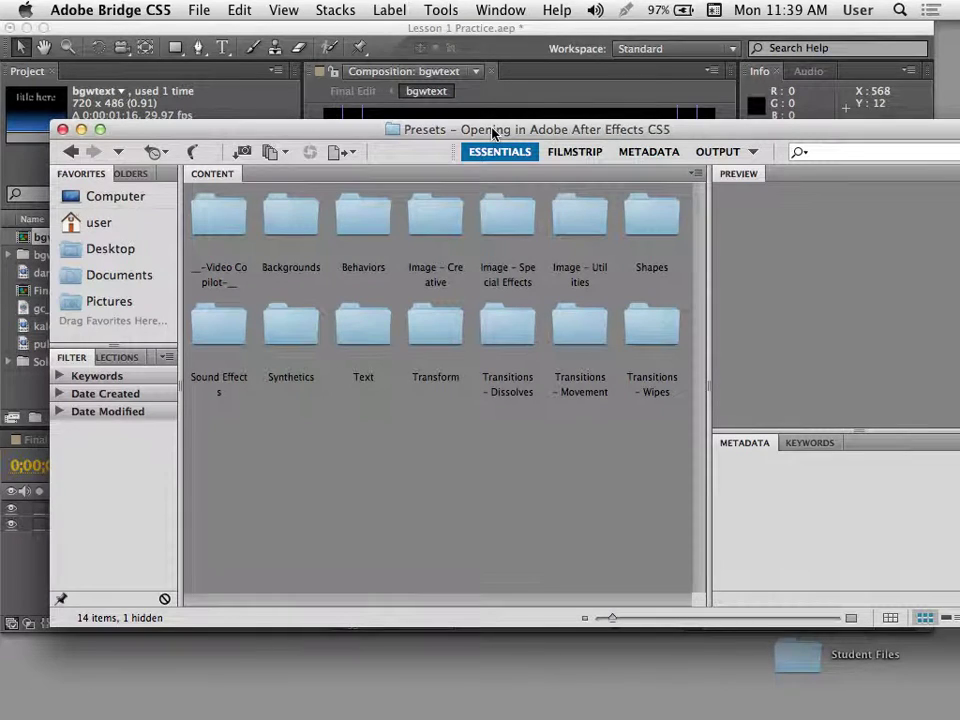
{"action": "left_click_drag", "start_coordinate": [492, 133], "coordinate": [479, 125]}
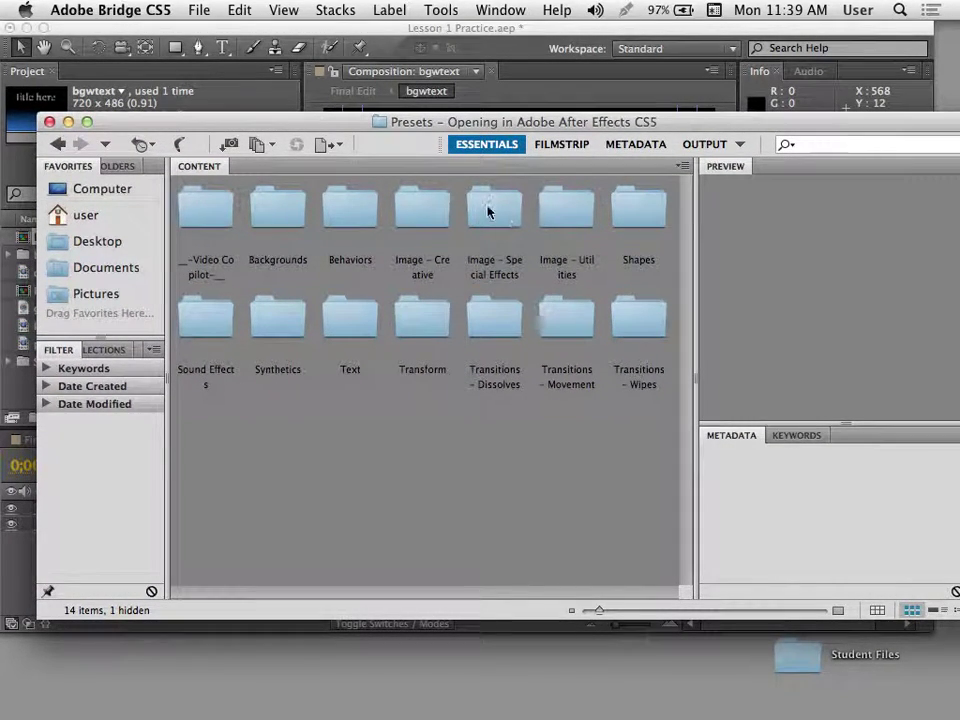
{"action": "left_click_drag", "start_coordinate": [431, 124], "coordinate": [459, 157]}
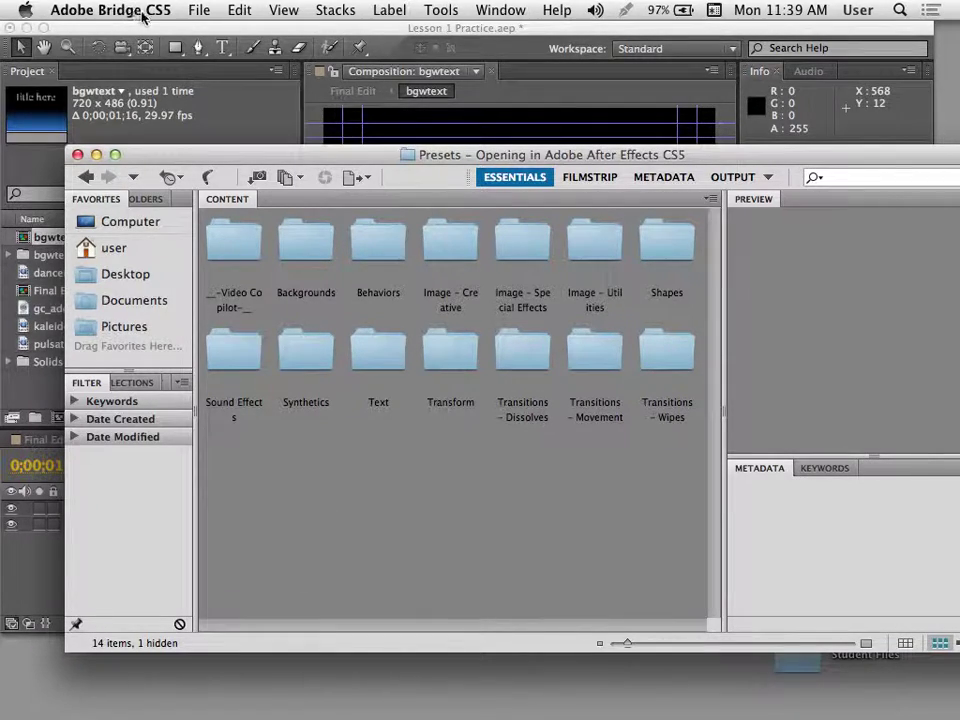
{"action": "mouse_move", "coordinate": [259, 157]}
{"action": "left_mouse_down"}
{"action": "mouse_move", "coordinate": [266, 139]}
{"action": "mouse_move", "coordinate": [257, 148]}
{"action": "left_mouse_up"}
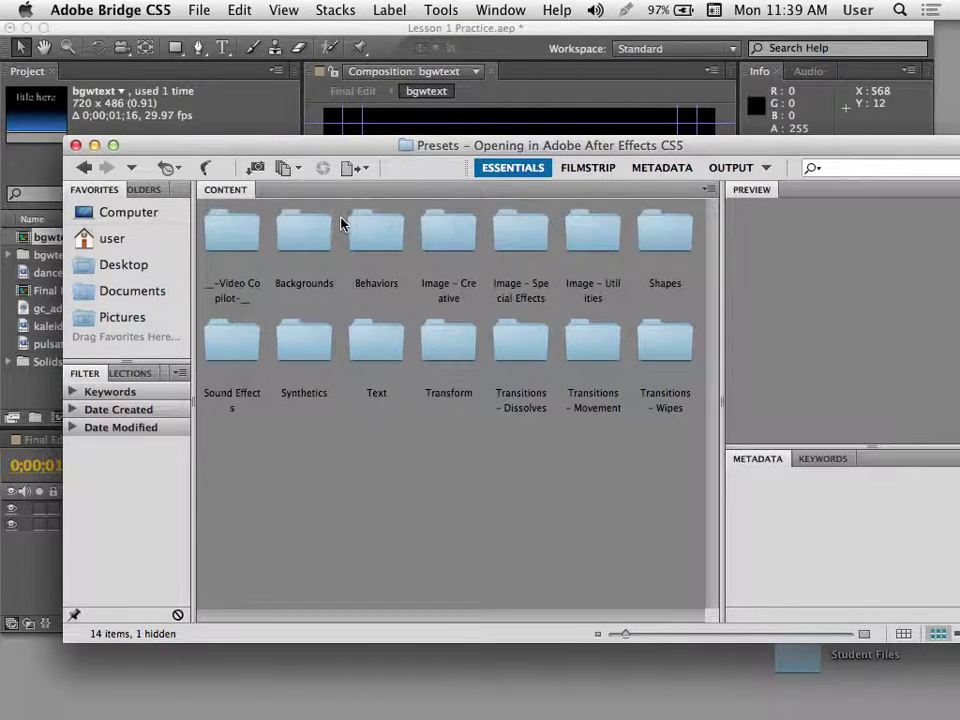
{"action": "left_click_drag", "start_coordinate": [336, 150], "coordinate": [303, 127]}
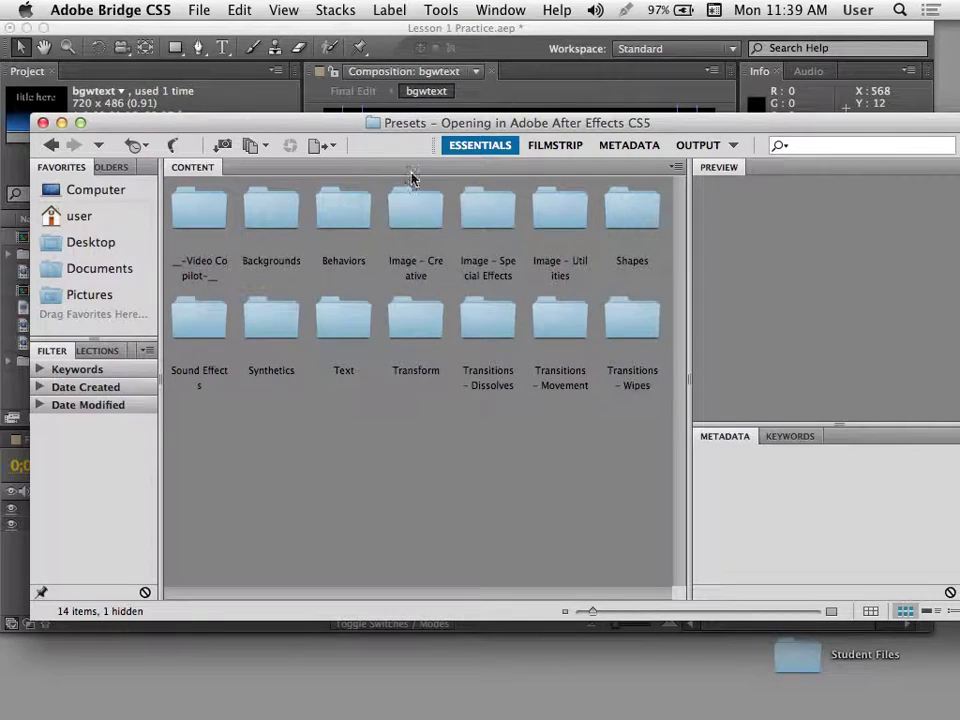
{"action": "left_click_drag", "start_coordinate": [428, 126], "coordinate": [437, 212]}
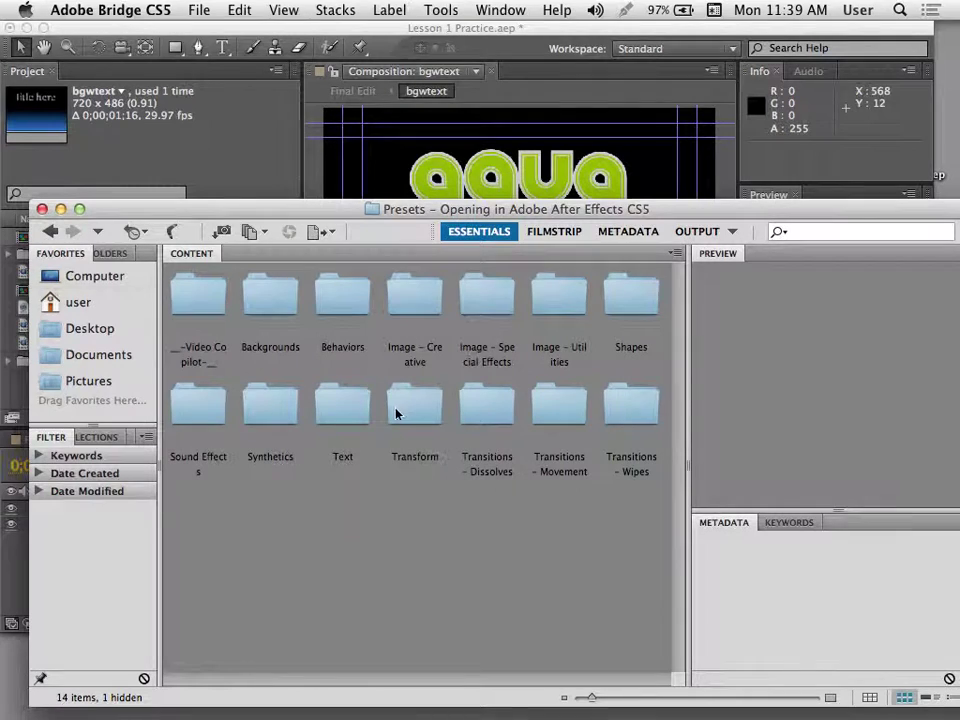
Switch back to After Effects and bring up the animation presets in Adobe Bridge once more.
{"action": "left_click", "coordinate": [513, 30]}
{"action": "left_click", "coordinate": [479, 9]}
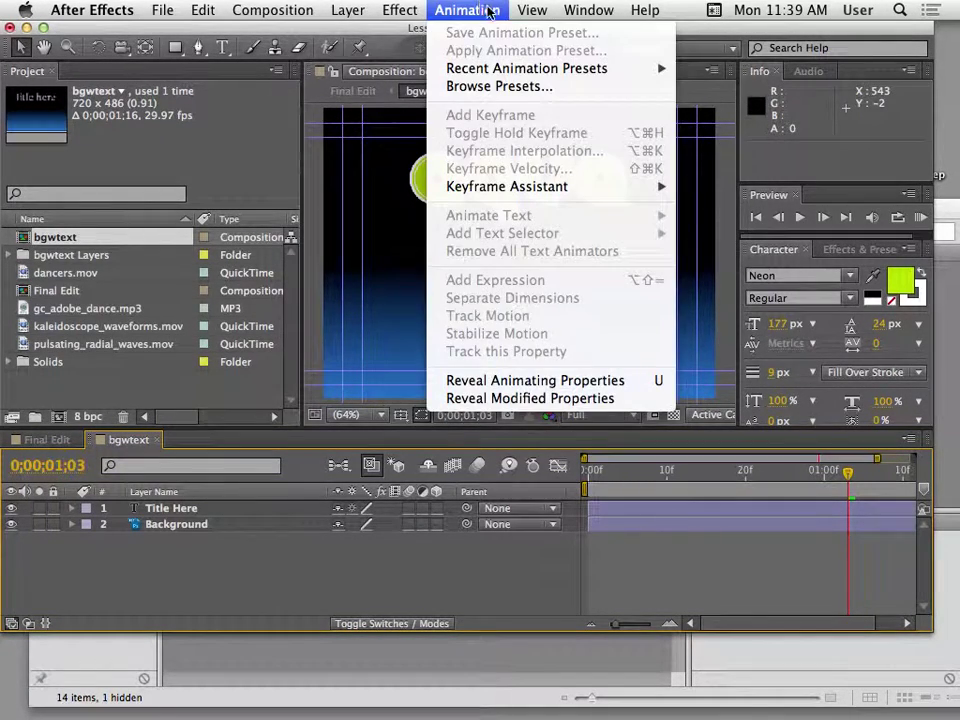
{"action": "left_click", "coordinate": [489, 85]}
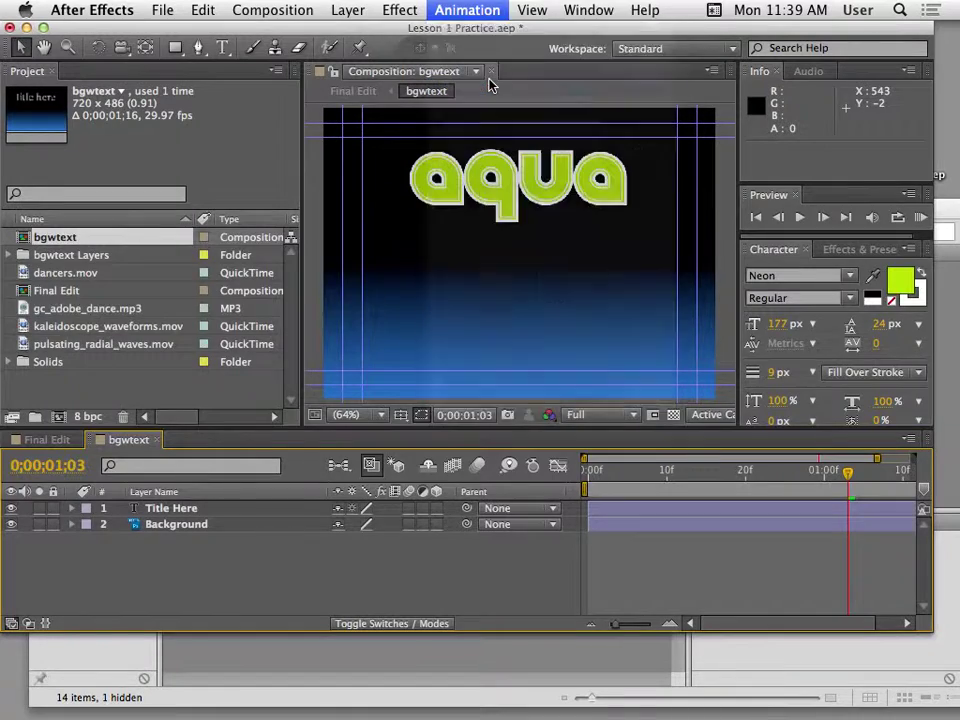
{"action": "left_click_drag", "start_coordinate": [420, 209], "coordinate": [412, 136]}
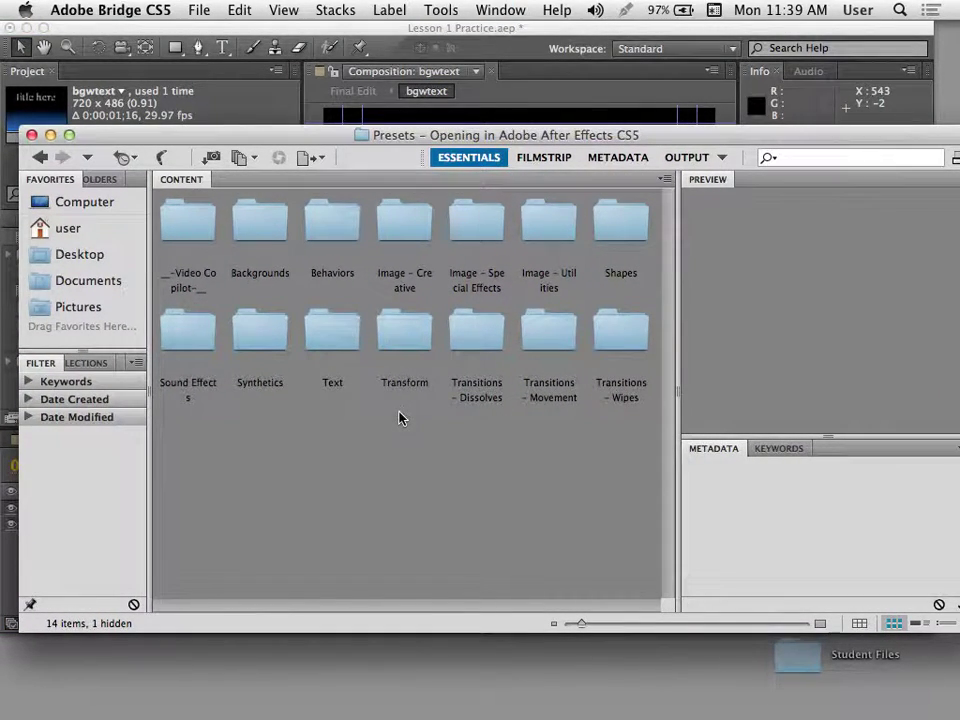
{"action": "left_click_drag", "start_coordinate": [453, 138], "coordinate": [416, 45]}
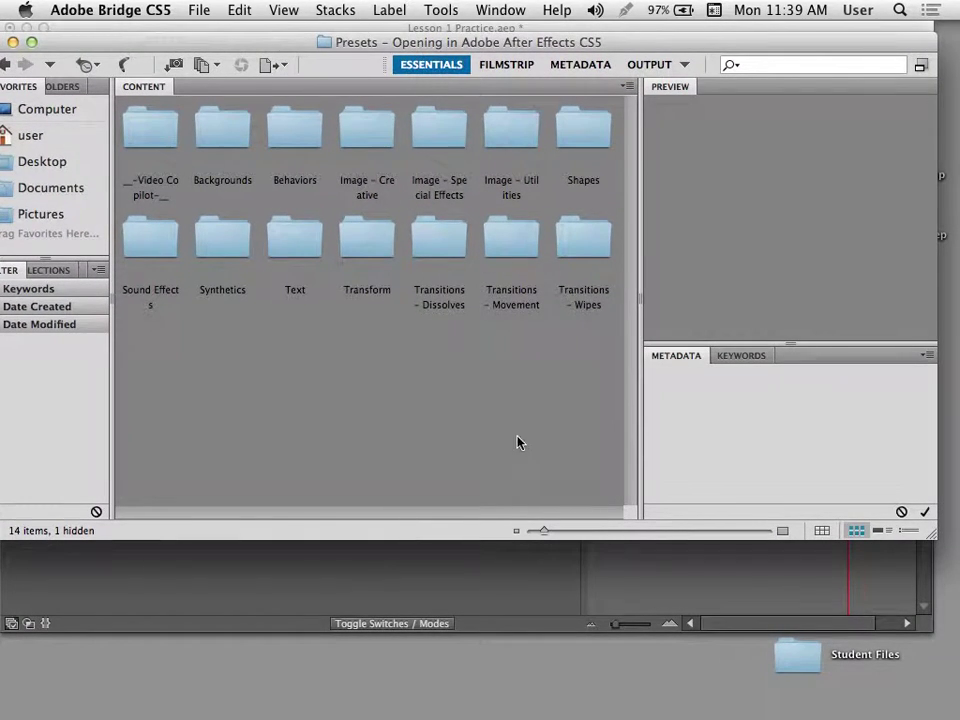
Adjust the thumbnail size so the preset folders are slightly larger yet all fit in view.
{"action": "mouse_move", "coordinate": [540, 532]}
{"action": "left_mouse_down"}
{"action": "mouse_move", "coordinate": [568, 531]}
{"action": "mouse_move", "coordinate": [557, 530]}
{"action": "left_mouse_up"}
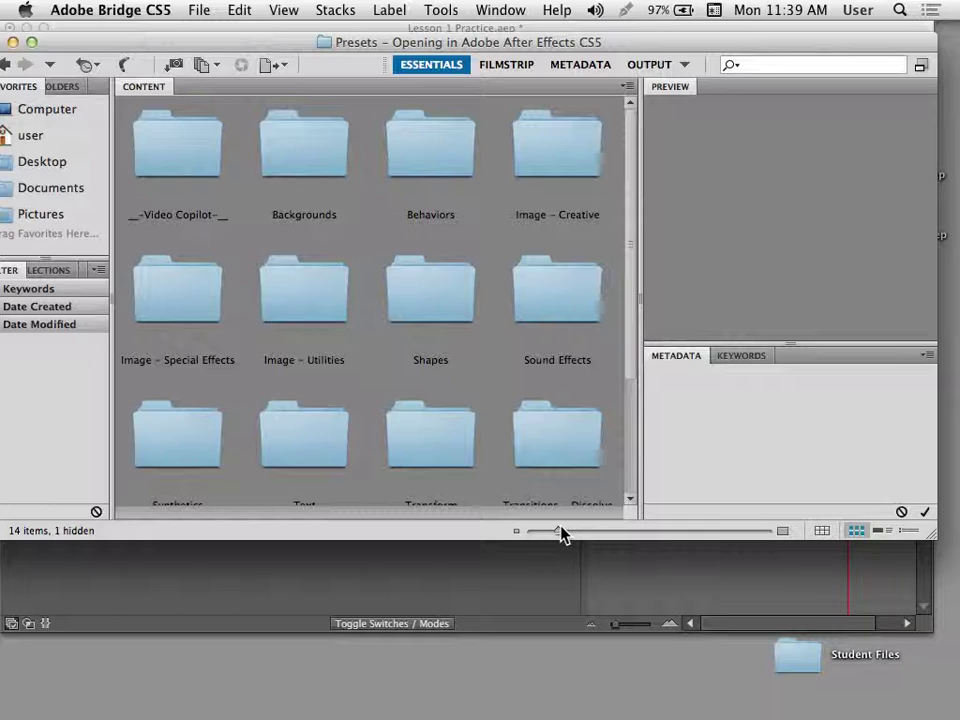
{"action": "mouse_move", "coordinate": [566, 531]}
{"action": "left_mouse_down"}
{"action": "mouse_move", "coordinate": [619, 530]}
{"action": "mouse_move", "coordinate": [548, 531]}
{"action": "left_mouse_up"}
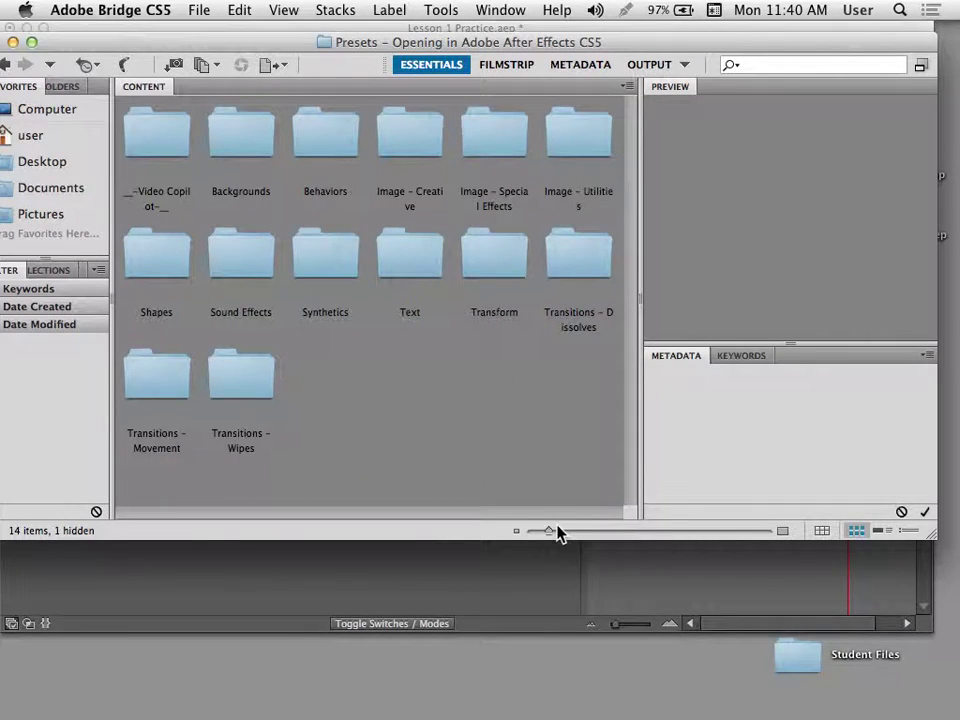
{"action": "left_click_drag", "start_coordinate": [559, 531], "coordinate": [592, 531]}
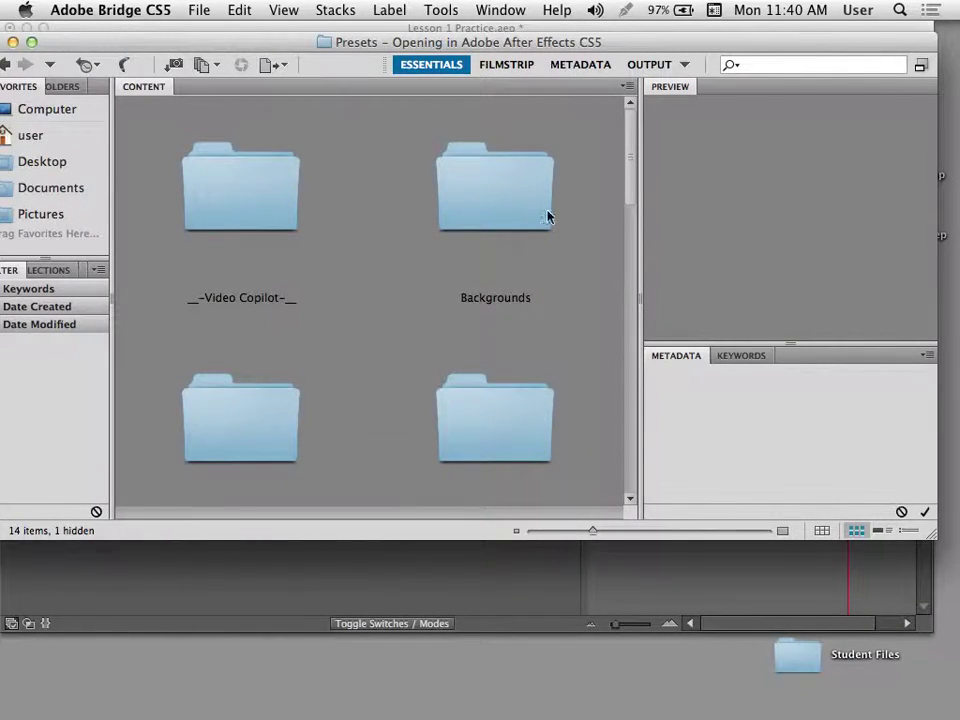
{"action": "left_click_drag", "start_coordinate": [585, 538], "coordinate": [551, 536]}
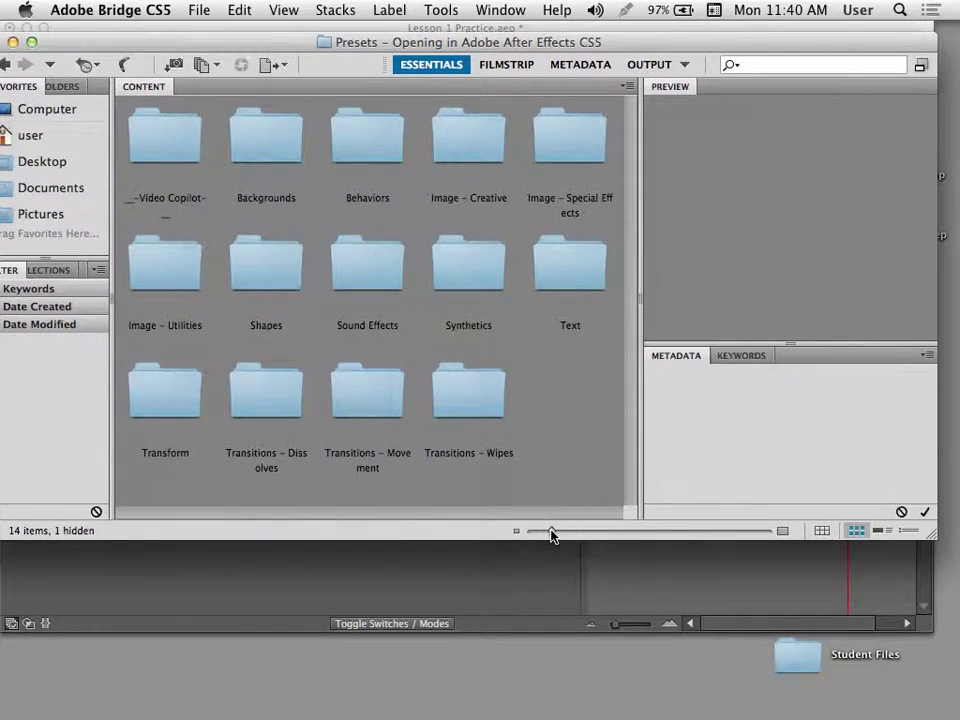
Open the Text presets folder, reduce its thumbnails slightly, and open the 3D Text subfolder.
{"action": "double_click", "coordinate": [585, 272]}
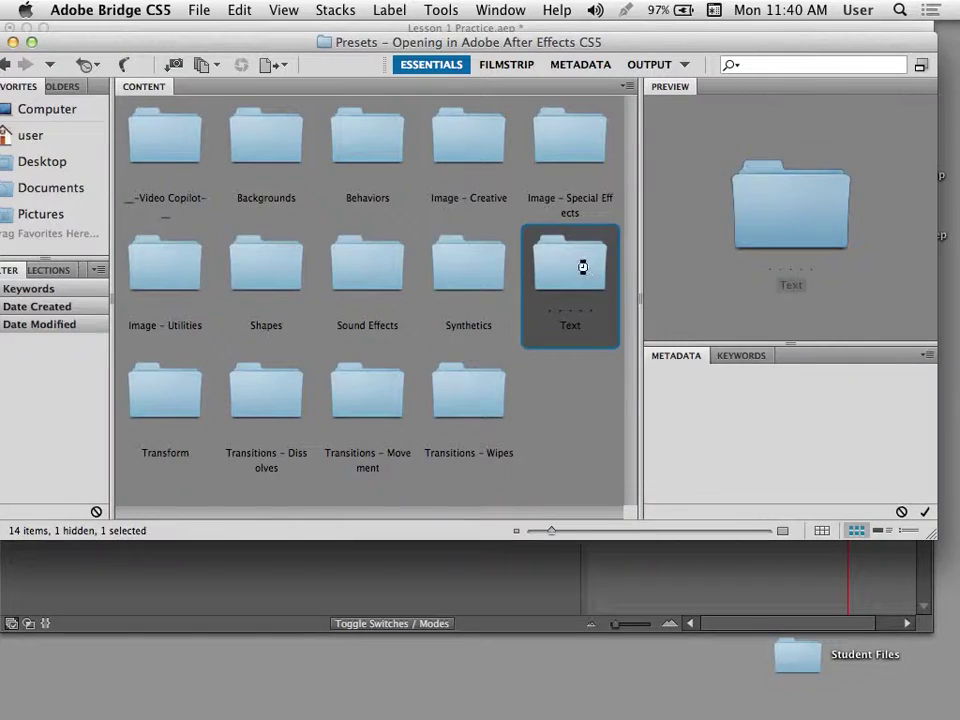
{"action": "left_click_drag", "start_coordinate": [571, 535], "coordinate": [550, 533]}
{"action": "left_click_drag", "start_coordinate": [288, 66], "coordinate": [429, 140]}
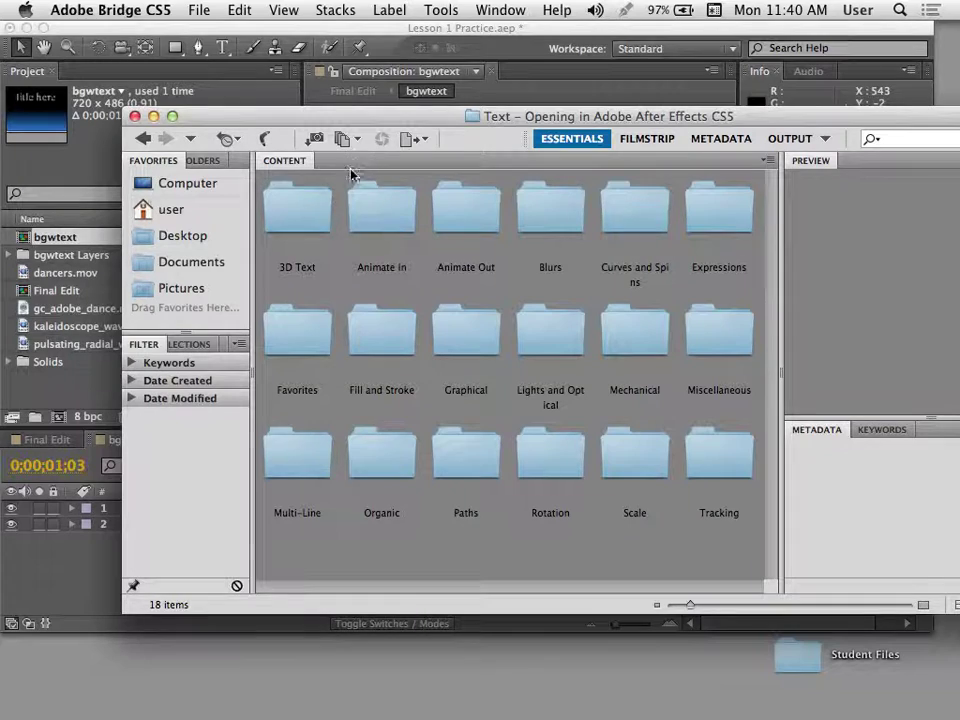
{"action": "double_click", "coordinate": [278, 204]}
{"action": "left_click_drag", "start_coordinate": [379, 122], "coordinate": [305, 70]}
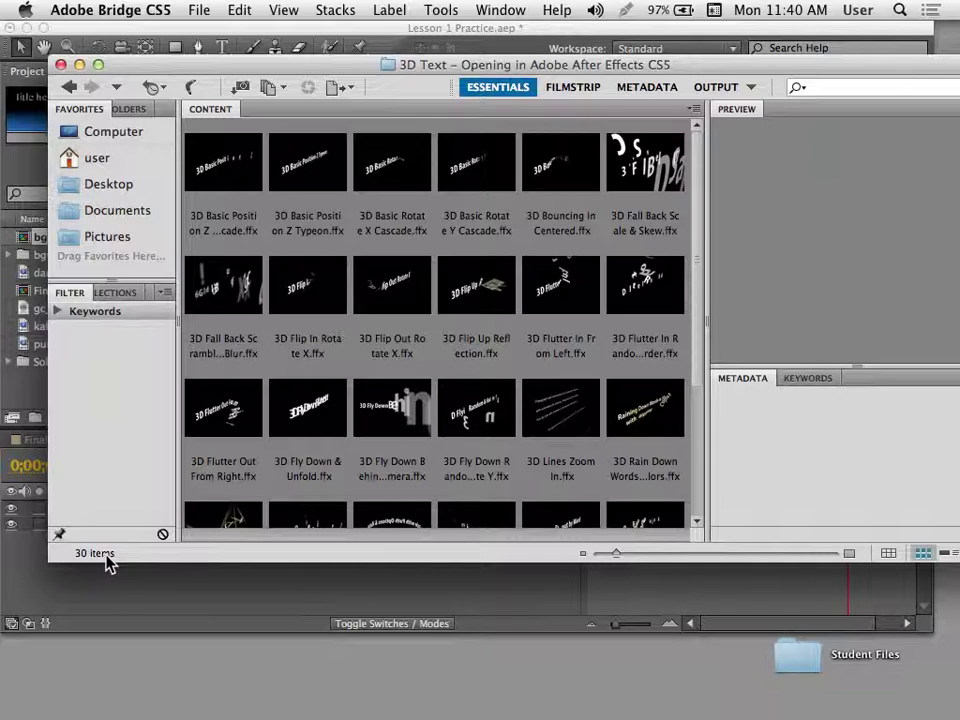
Preview the first five 3D Text presets one after another, from 3D Basic Position Z Cascade to 3D Bouncing In Centered.
{"action": "left_click", "coordinate": [222, 155]}
{"action": "left_click_drag", "start_coordinate": [343, 68], "coordinate": [220, 65]}
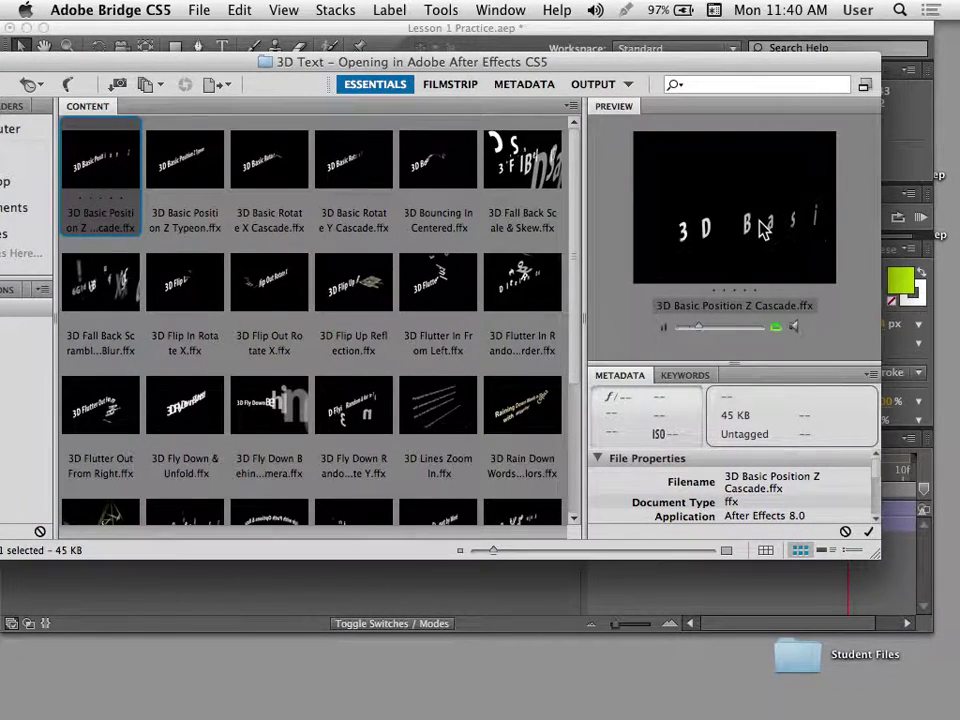
{"action": "key", "text": "Right"}
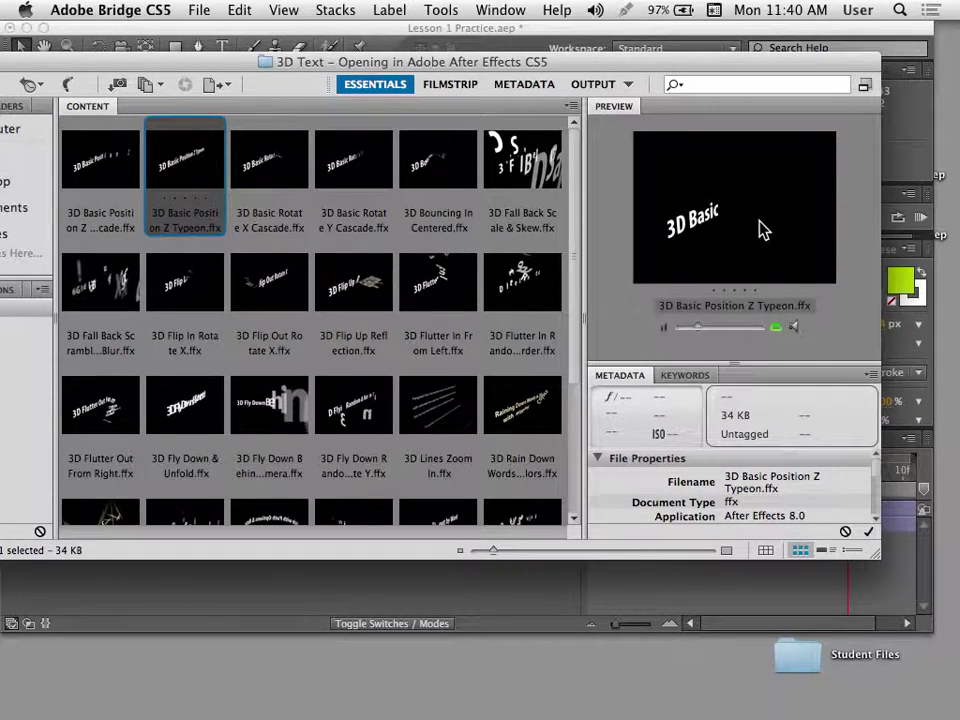
{"action": "key", "text": "Right"}
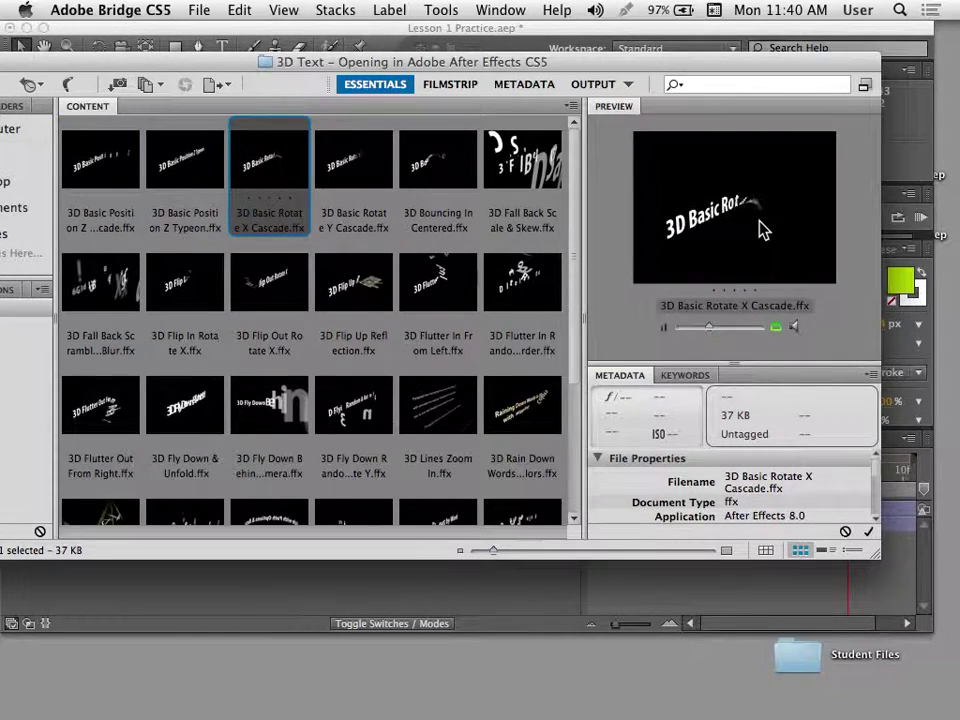
{"action": "key", "text": "Right"}
{"action": "key", "text": "Right"}
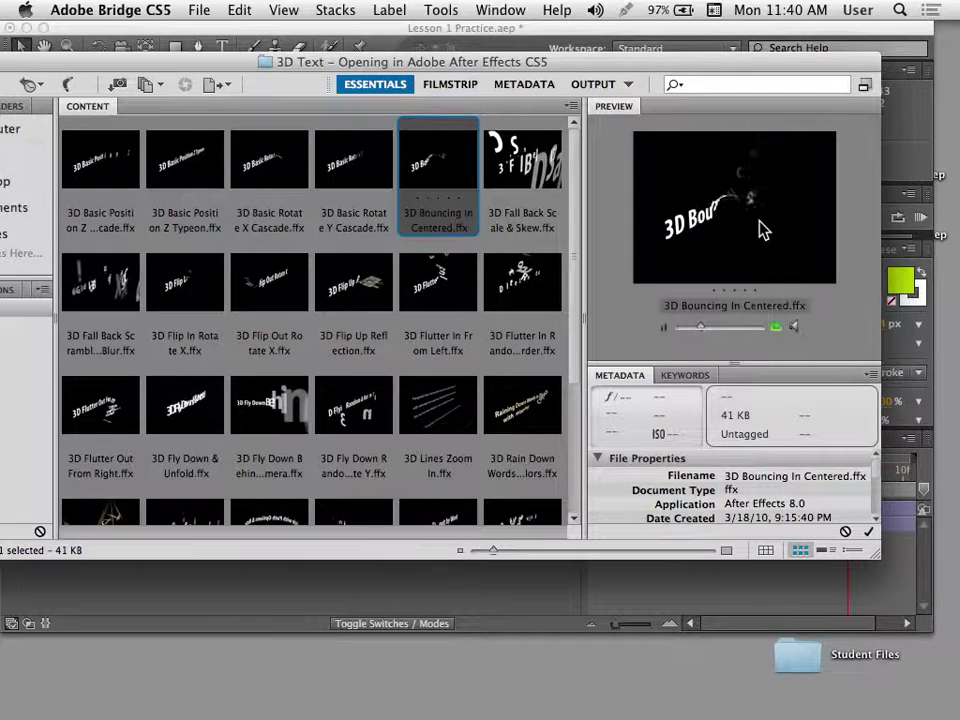
Move the Bridge window out of the way, switch to After Effects and select the Title Here layer in bgwtext.
{"action": "left_click_drag", "start_coordinate": [432, 55], "coordinate": [432, 258]}
{"action": "left_click", "coordinate": [450, 184]}
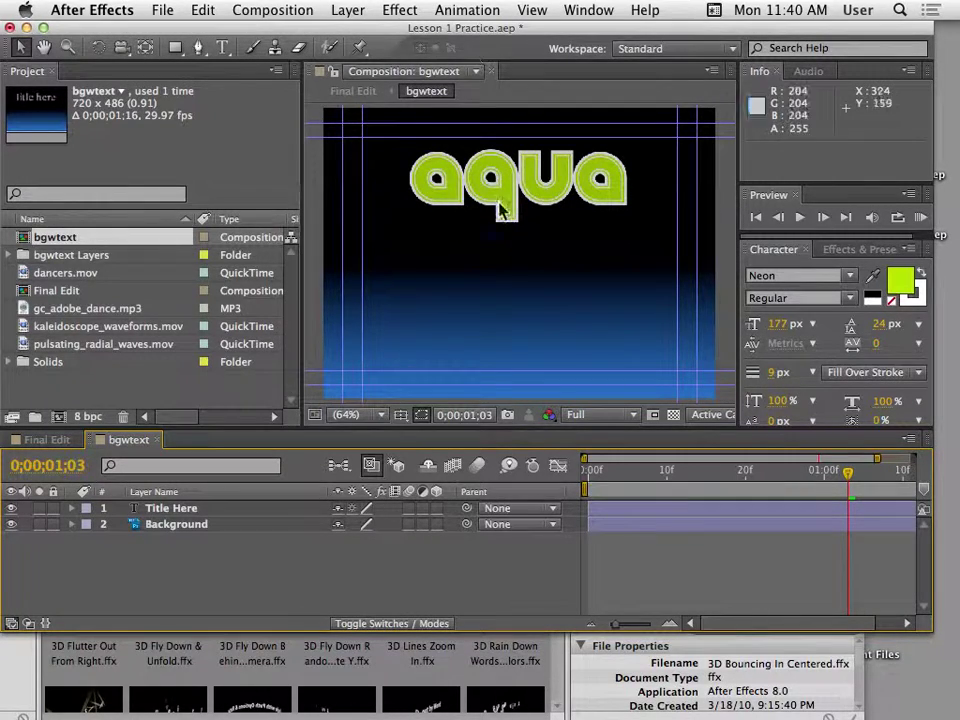
{"action": "left_click", "coordinate": [272, 510]}
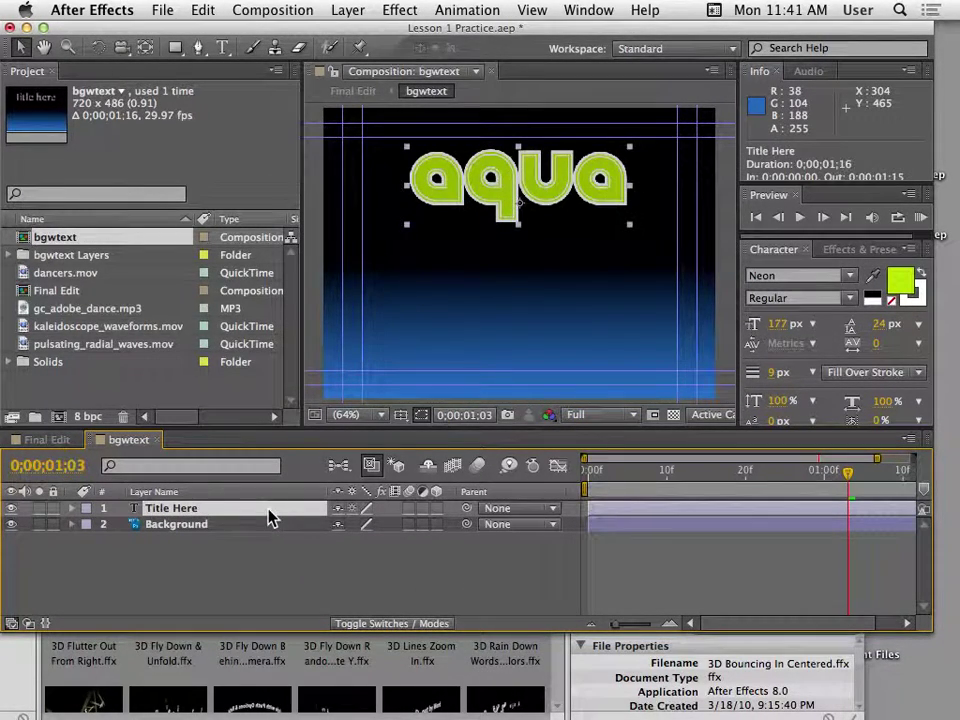
Return to Bridge and apply the 3D Basic Rotate Y Cascade preset to the selected title layer.
{"action": "left_click", "coordinate": [365, 663]}
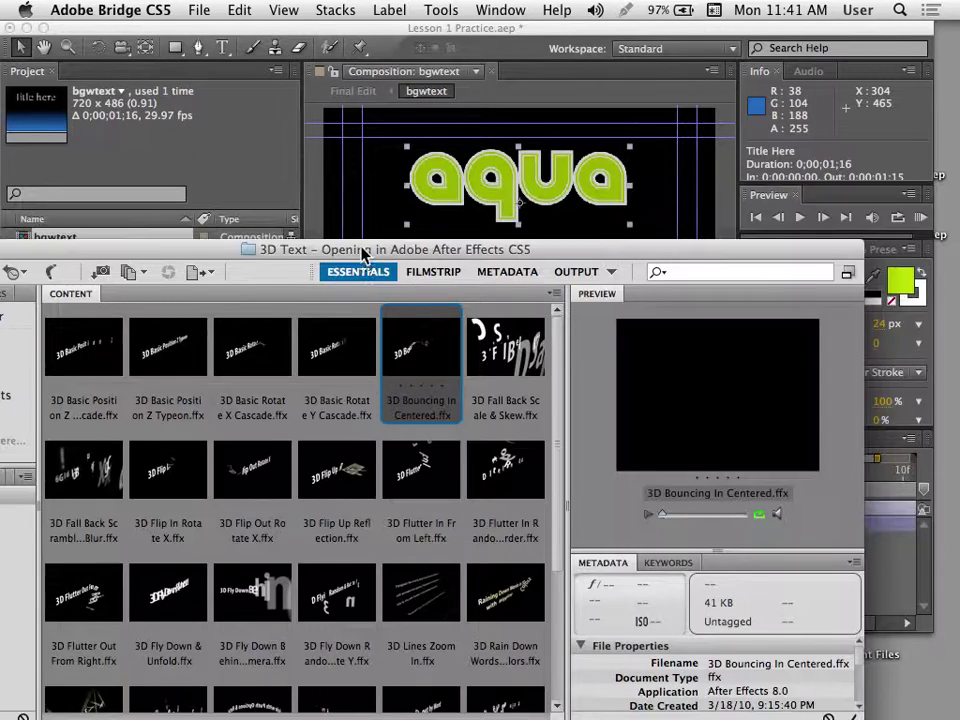
{"action": "left_click_drag", "start_coordinate": [365, 255], "coordinate": [445, 182]}
{"action": "double_click", "coordinate": [405, 283]}
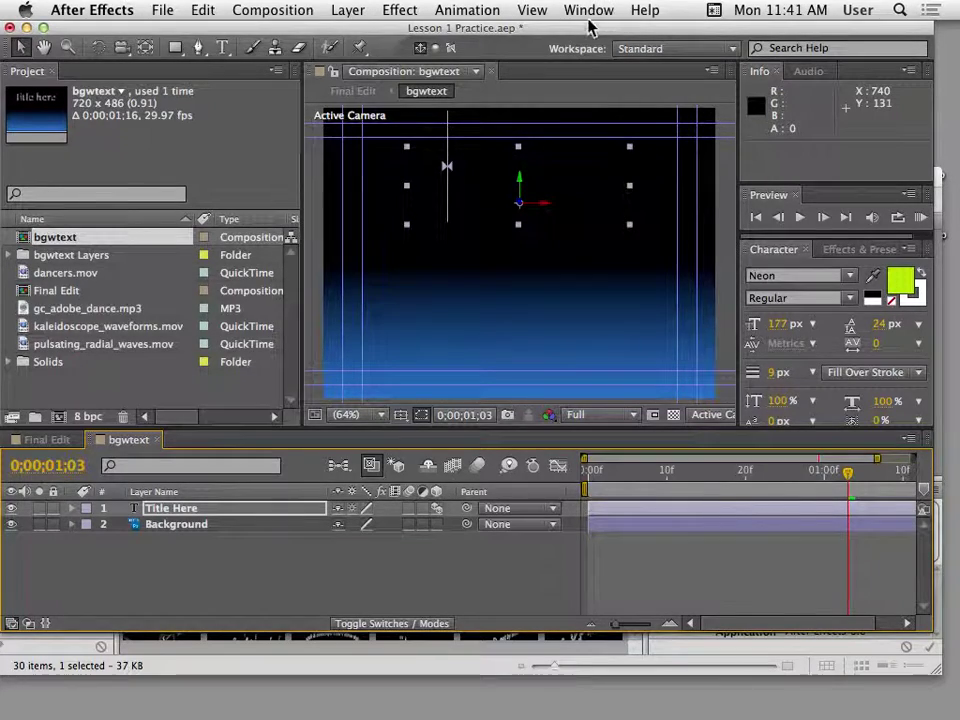
Scrub through the title's animation, put the playhead at the start of the composition and undo the applied preset.
{"action": "left_click_drag", "start_coordinate": [593, 26], "coordinate": [398, 26]}
{"action": "left_click_drag", "start_coordinate": [677, 480], "coordinate": [612, 487]}
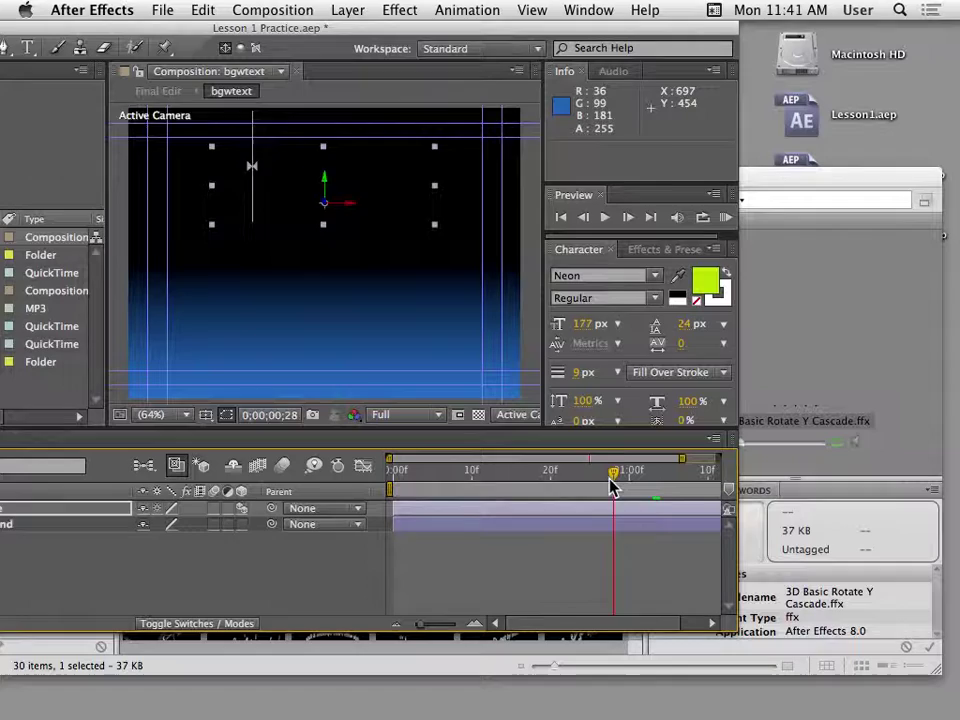
{"action": "left_click_drag", "start_coordinate": [649, 477], "coordinate": [355, 501]}
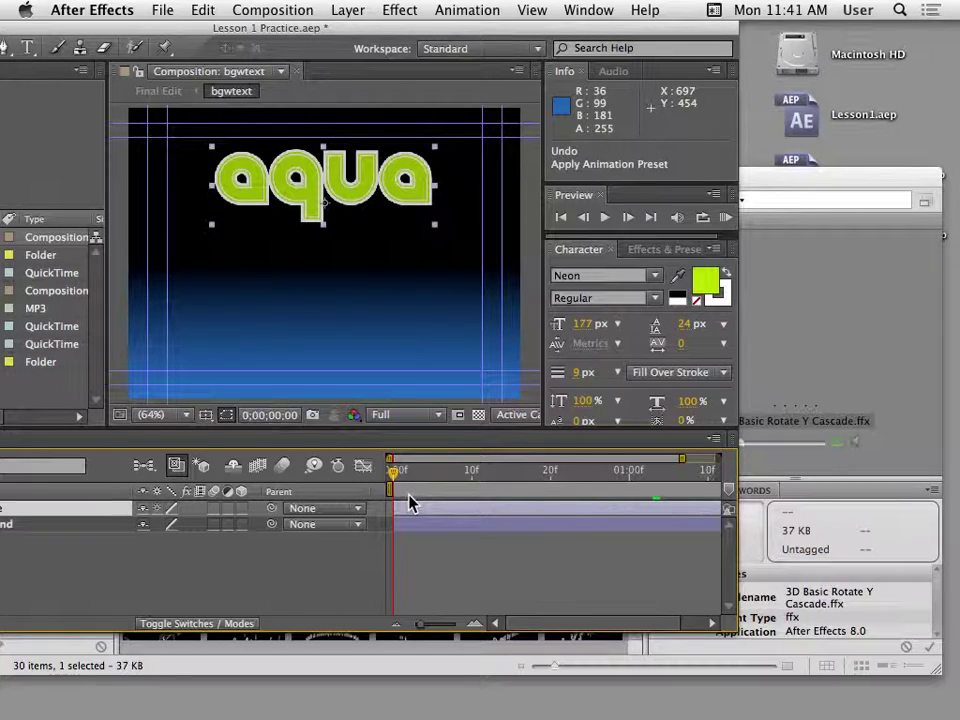
Go back to Bridge and preview more 3D Text presets, including the Flutter In, Flip Up Reflection and Fly Down Behind Camera ones.
{"action": "left_click", "coordinate": [705, 282]}
{"action": "left_click", "coordinate": [800, 302]}
{"action": "left_click_drag", "start_coordinate": [709, 204], "coordinate": [585, 72]}
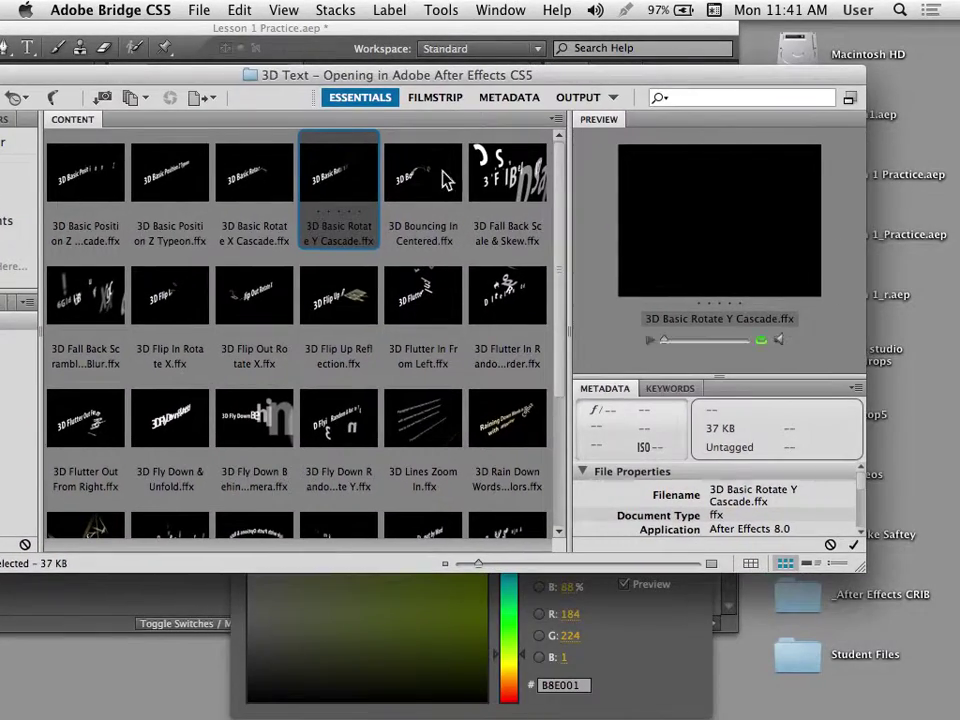
{"action": "left_click", "coordinate": [440, 160]}
{"action": "left_click", "coordinate": [449, 340]}
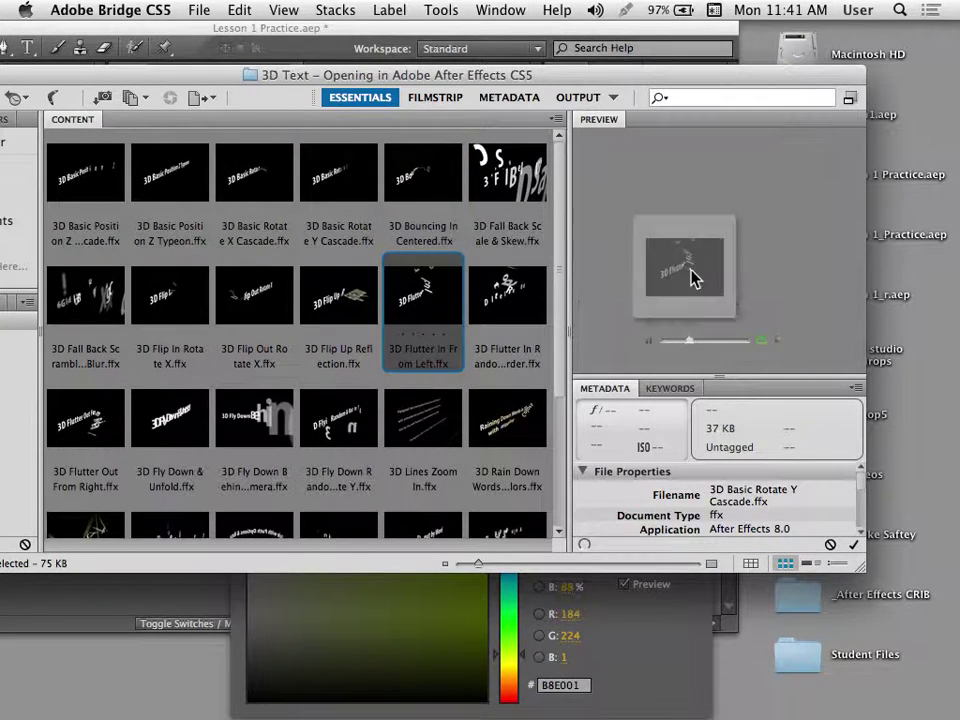
{"action": "left_click", "coordinate": [499, 296]}
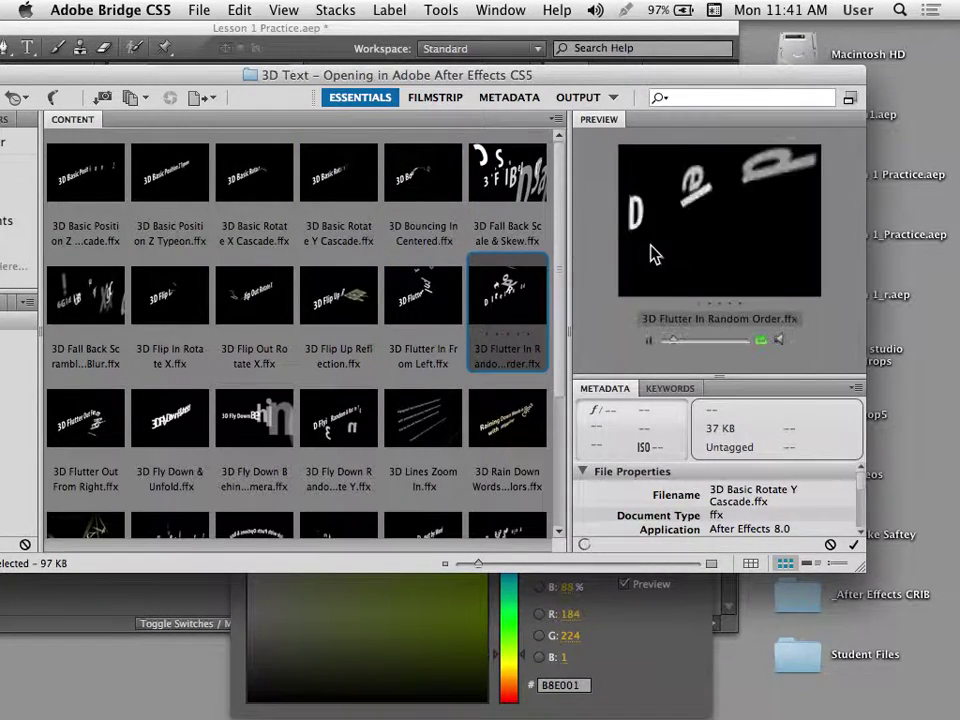
{"action": "left_click", "coordinate": [336, 322]}
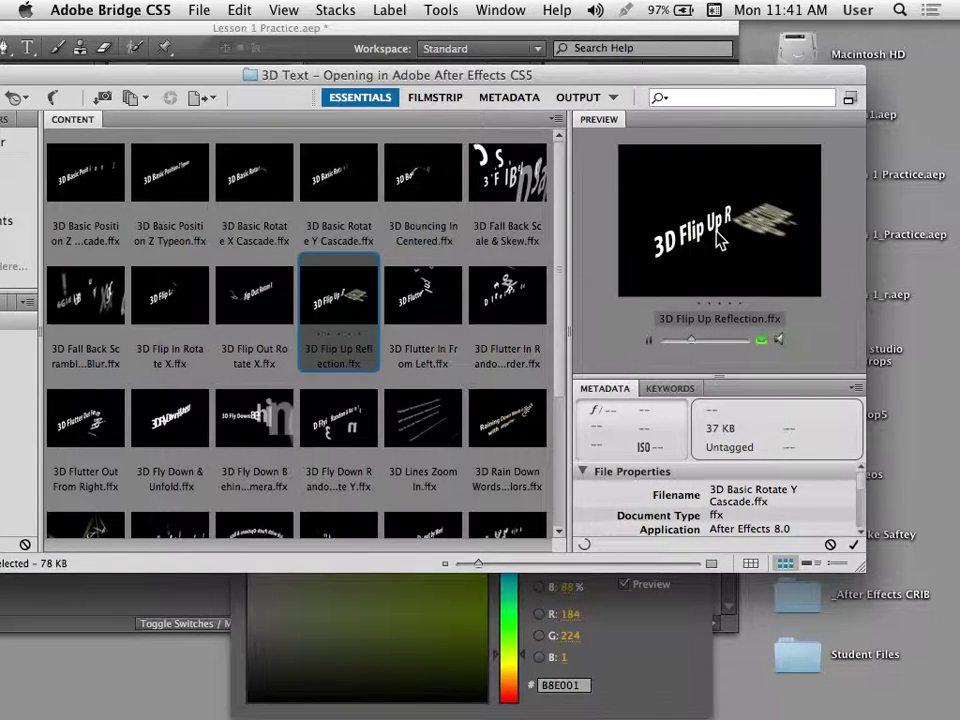
{"action": "left_click", "coordinate": [526, 398]}
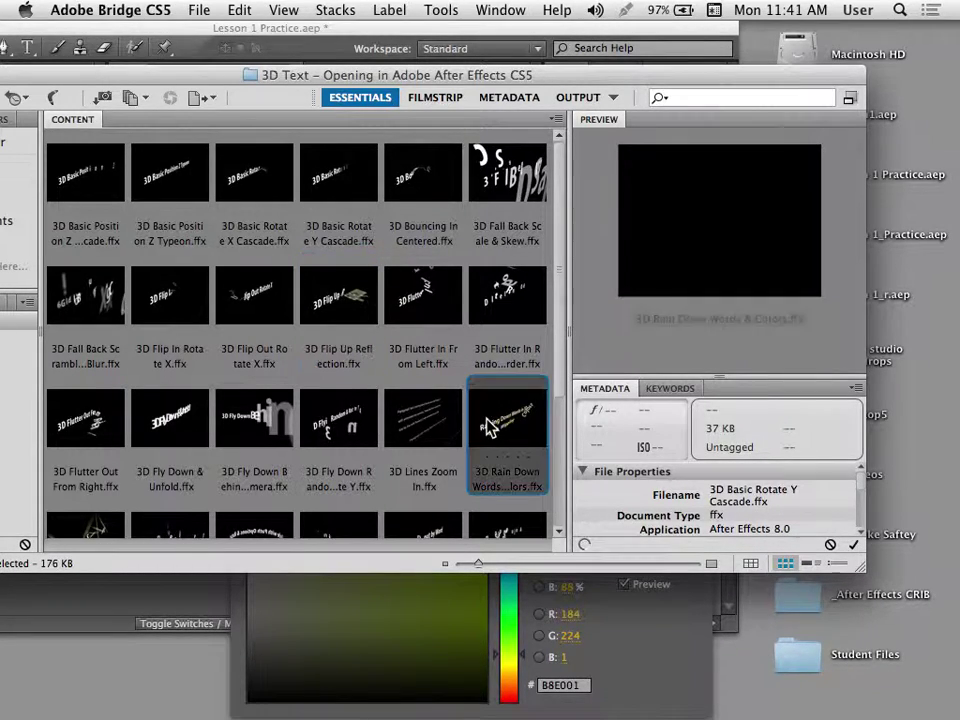
{"action": "left_click", "coordinate": [268, 430]}
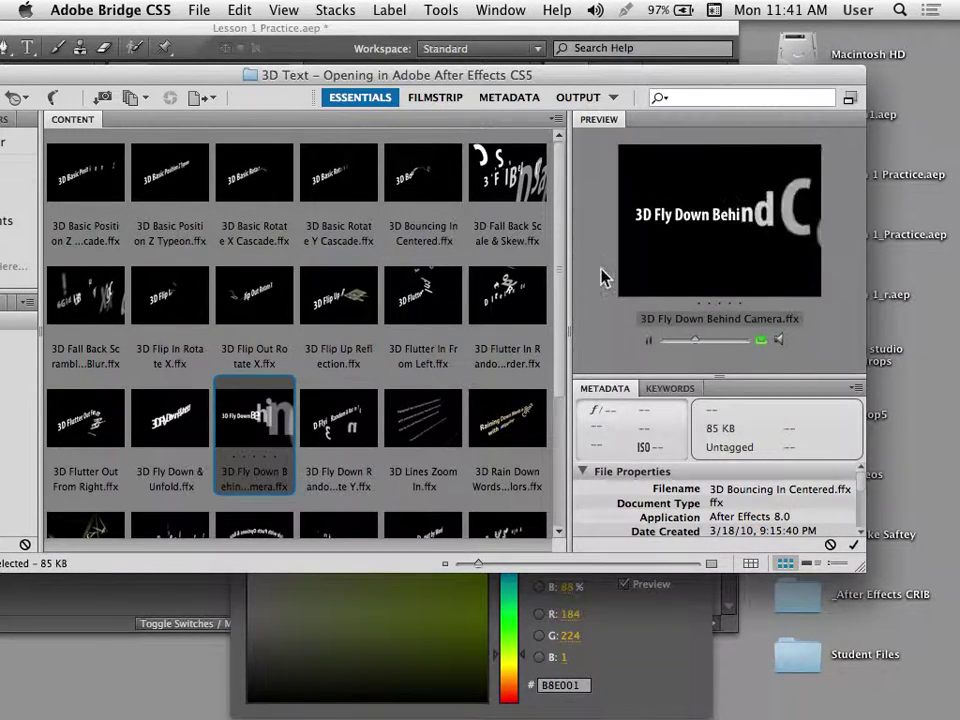
Go back up to the Text presets folder and look over its category folders.
{"action": "left_click_drag", "start_coordinate": [300, 75], "coordinate": [434, 100]}
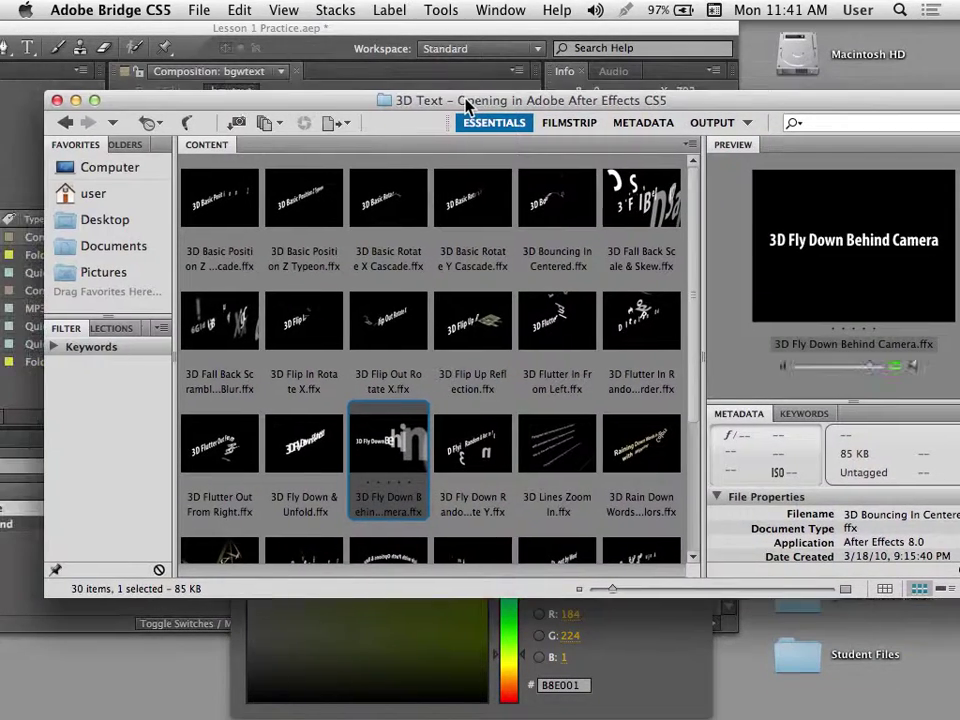
{"action": "left_click", "coordinate": [66, 123]}
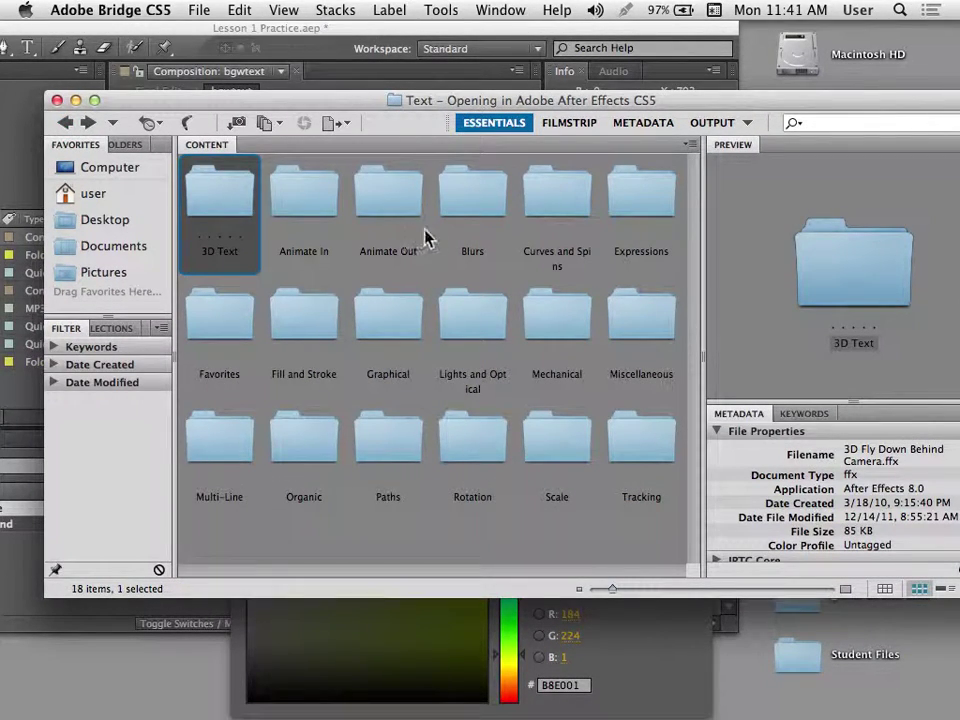
{"action": "left_click", "coordinate": [344, 547]}
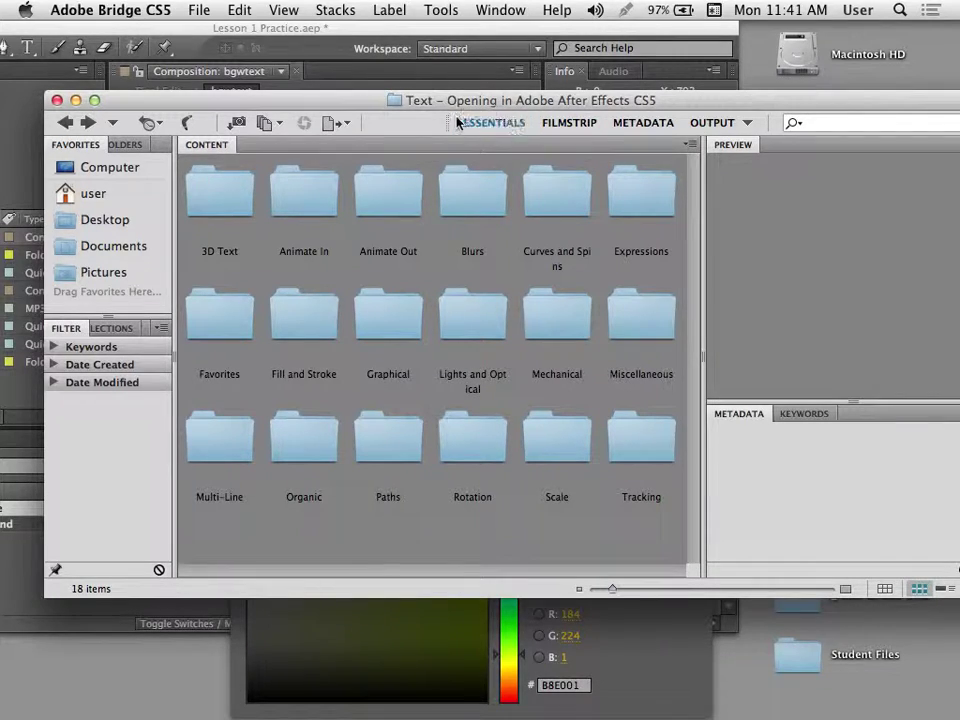
{"action": "left_click_drag", "start_coordinate": [439, 99], "coordinate": [464, 92]}
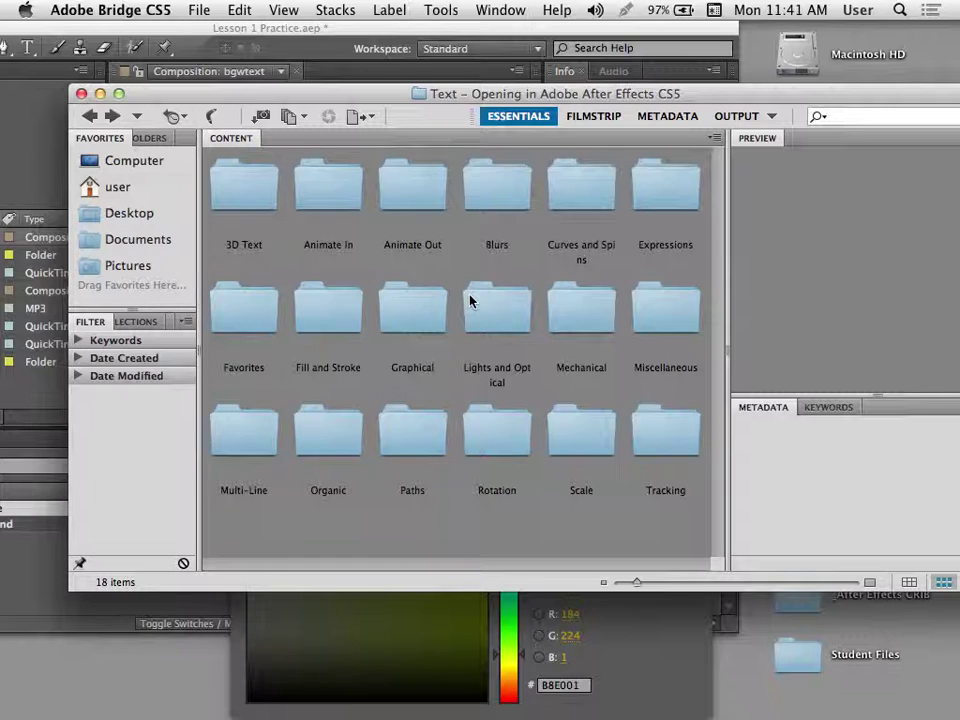
{"action": "left_click_drag", "start_coordinate": [364, 92], "coordinate": [401, 152]}
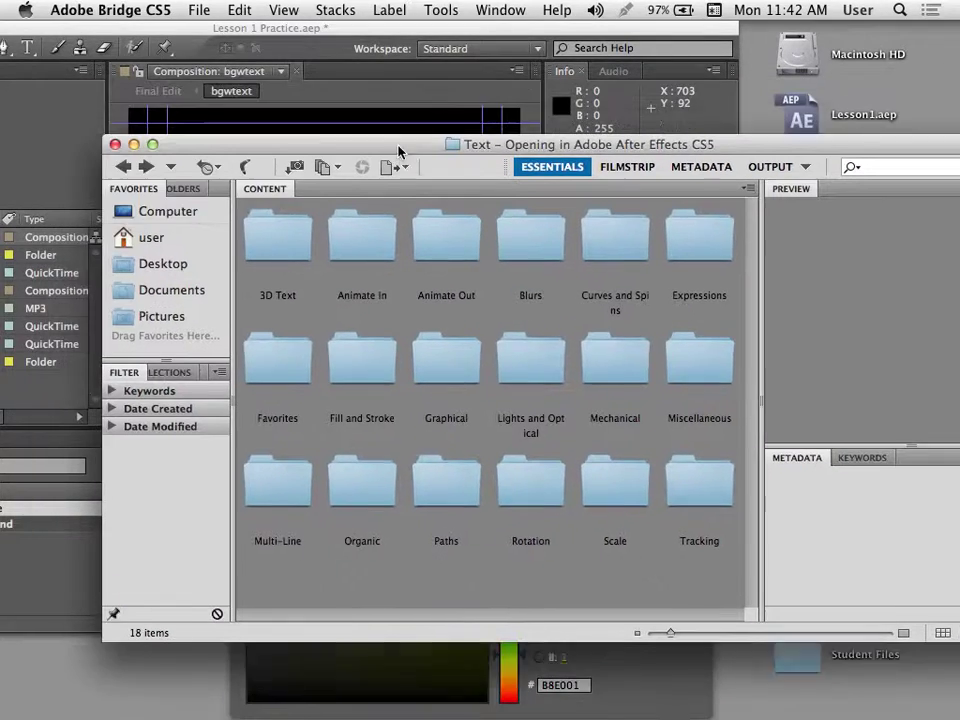
Minimize the Bridge window and cancel the open Text Color dialog in After Effects.
{"action": "left_click", "coordinate": [137, 154]}
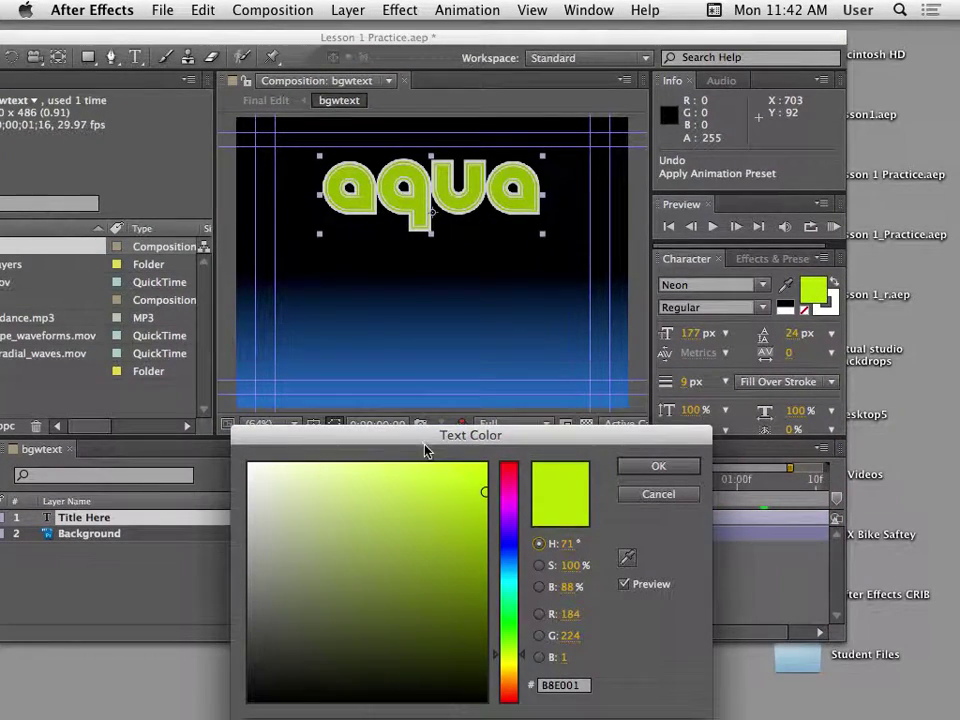
{"action": "left_click_drag", "start_coordinate": [492, 443], "coordinate": [471, 400]}
{"action": "left_click", "coordinate": [637, 451]}
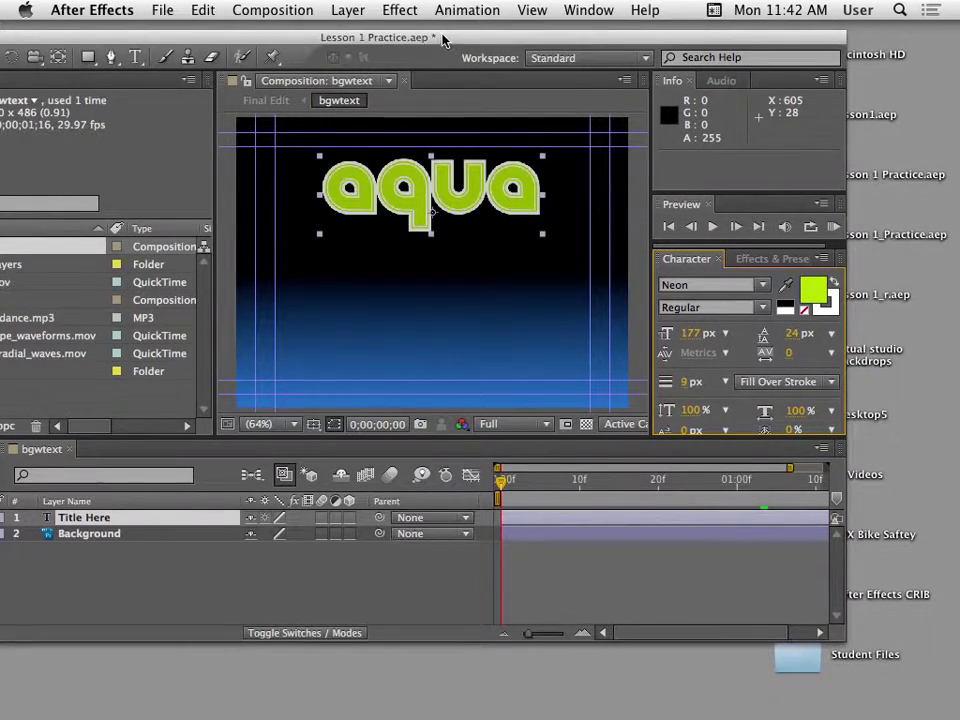
Show Effects & Presets and reorder it ahead of Character in their shared panel group.
{"action": "left_click_drag", "start_coordinate": [444, 40], "coordinate": [451, 38]}
{"action": "left_click", "coordinate": [772, 258]}
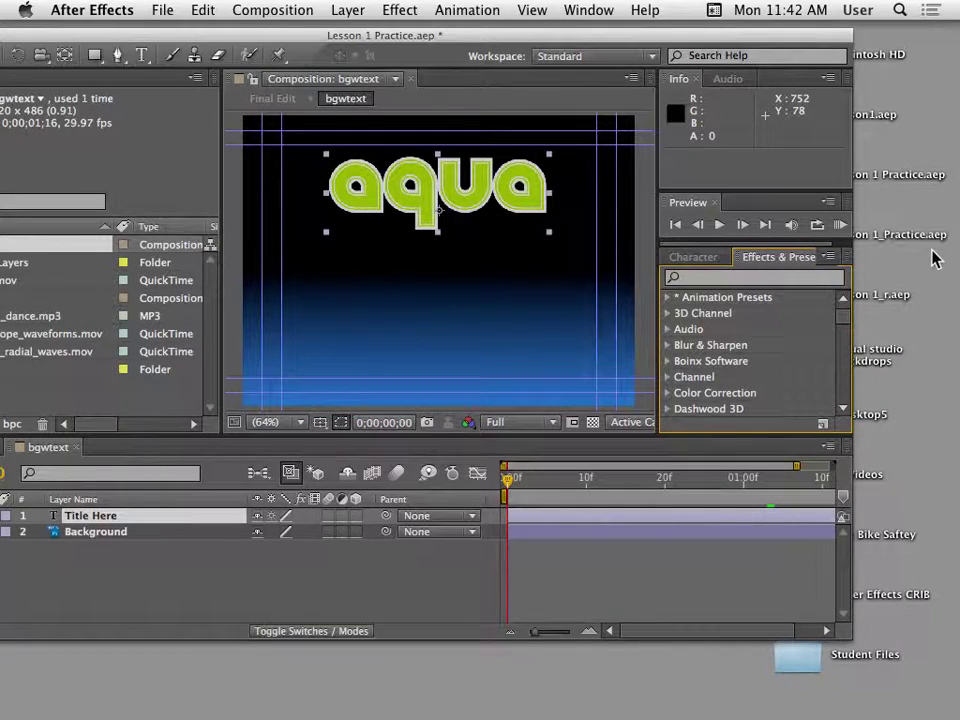
{"action": "left_click_drag", "start_coordinate": [800, 256], "coordinate": [718, 262]}
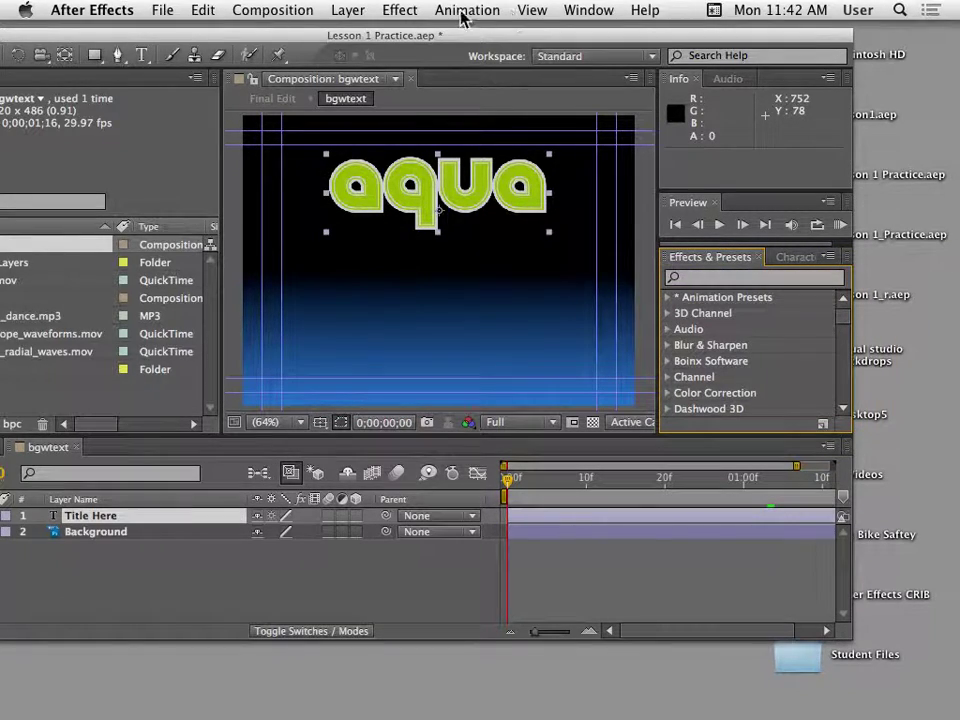
{"action": "left_click", "coordinate": [573, 10]}
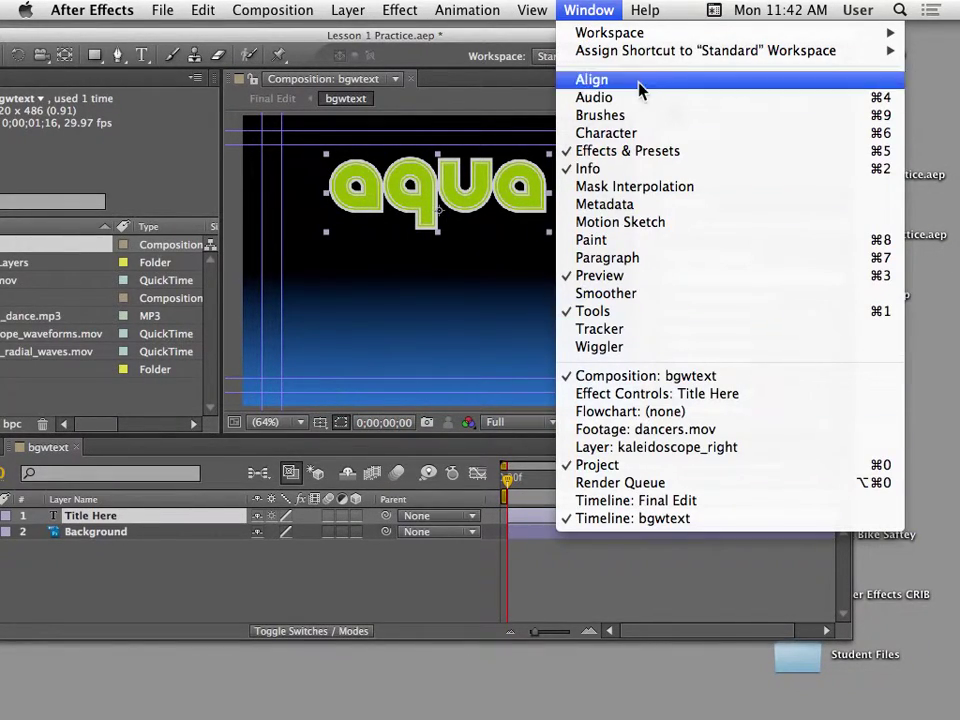
{"action": "left_click", "coordinate": [818, 292]}
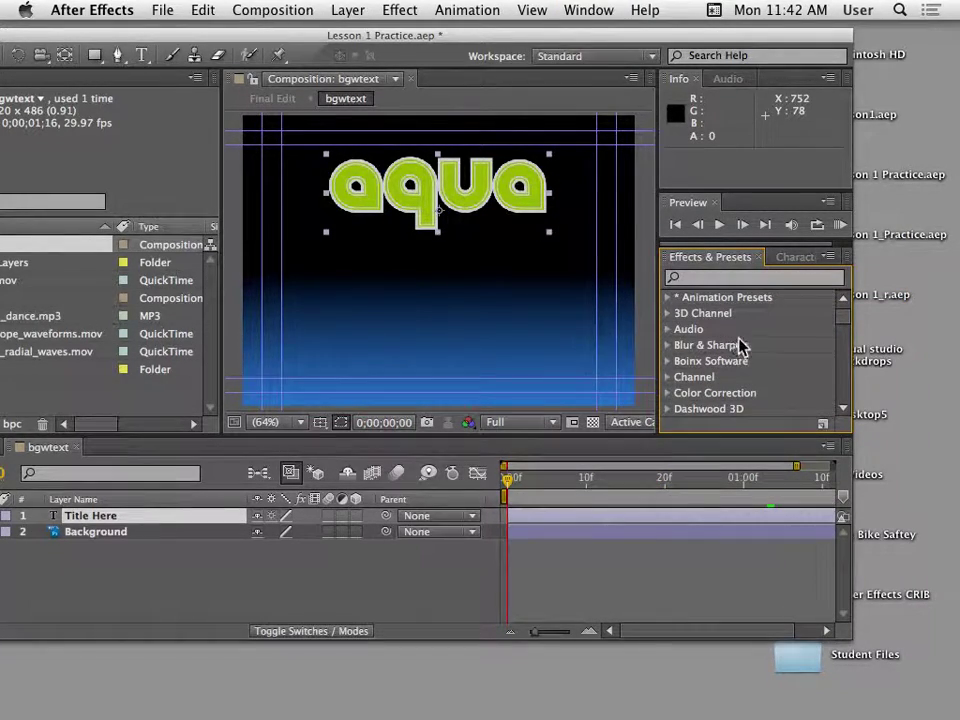
Look inside the Animation Presets group and through the full list of effect categories.
{"action": "left_click", "coordinate": [669, 296]}
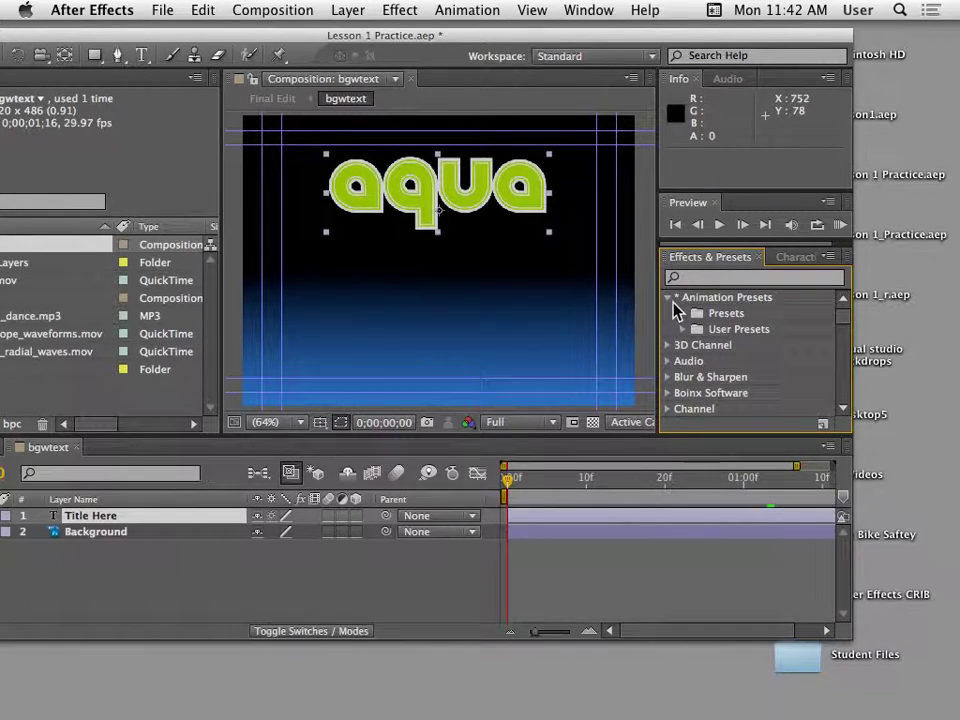
{"action": "left_click", "coordinate": [669, 297]}
{"action": "left_click_drag", "start_coordinate": [840, 321], "coordinate": [780, 392]}
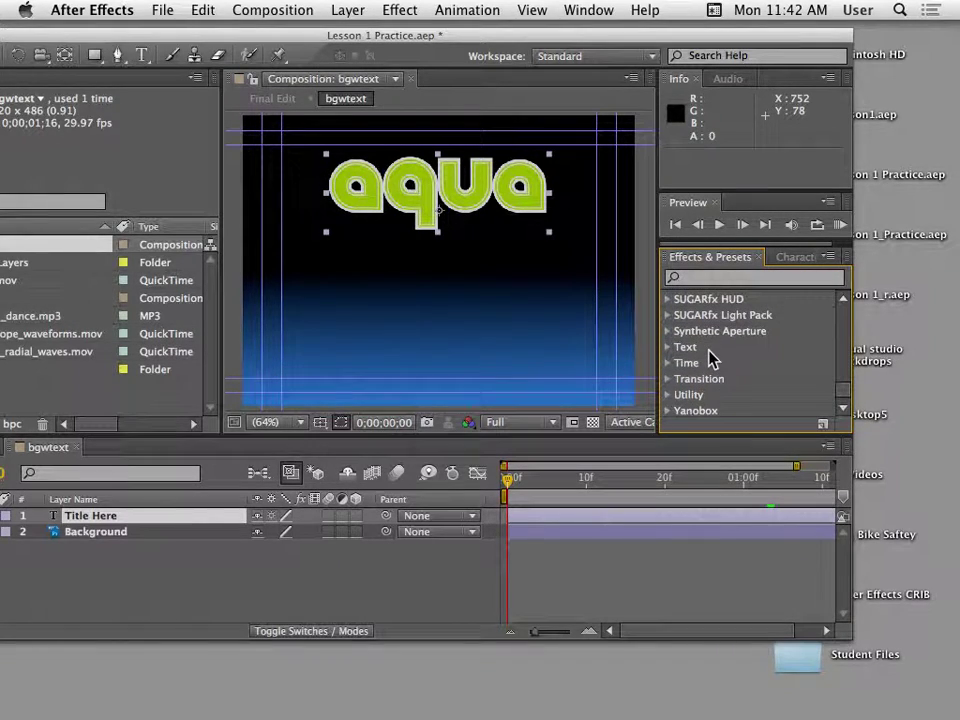
{"action": "left_click_drag", "start_coordinate": [846, 397], "coordinate": [849, 268]}
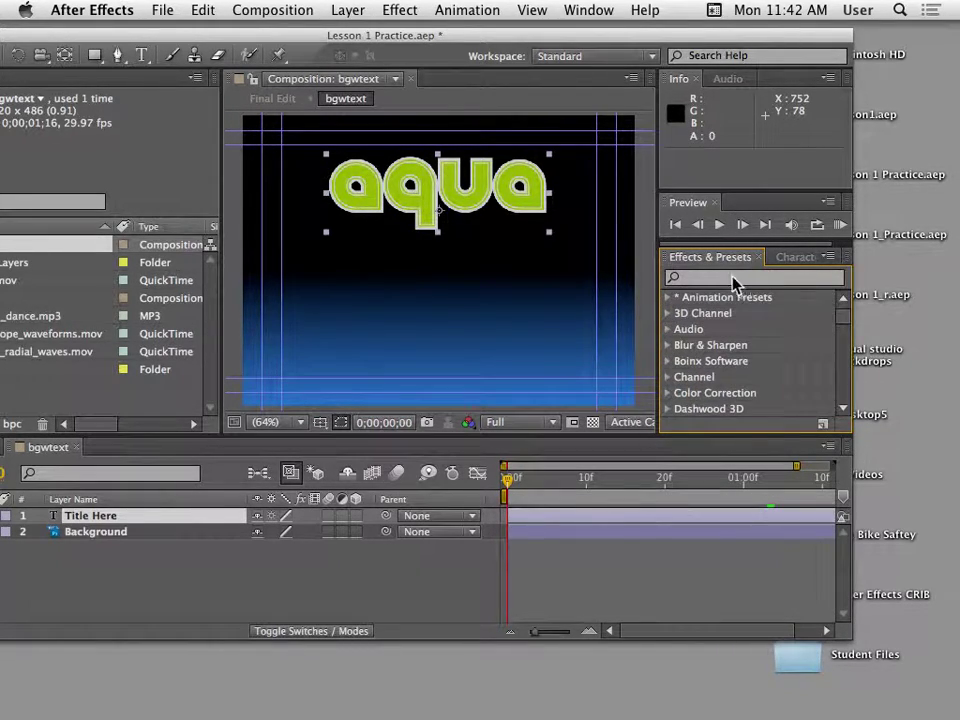
Search the effects and presets for "bubble", enlarge the results area and select the Zoom - bubble preset.
{"action": "left_click", "coordinate": [697, 281]}
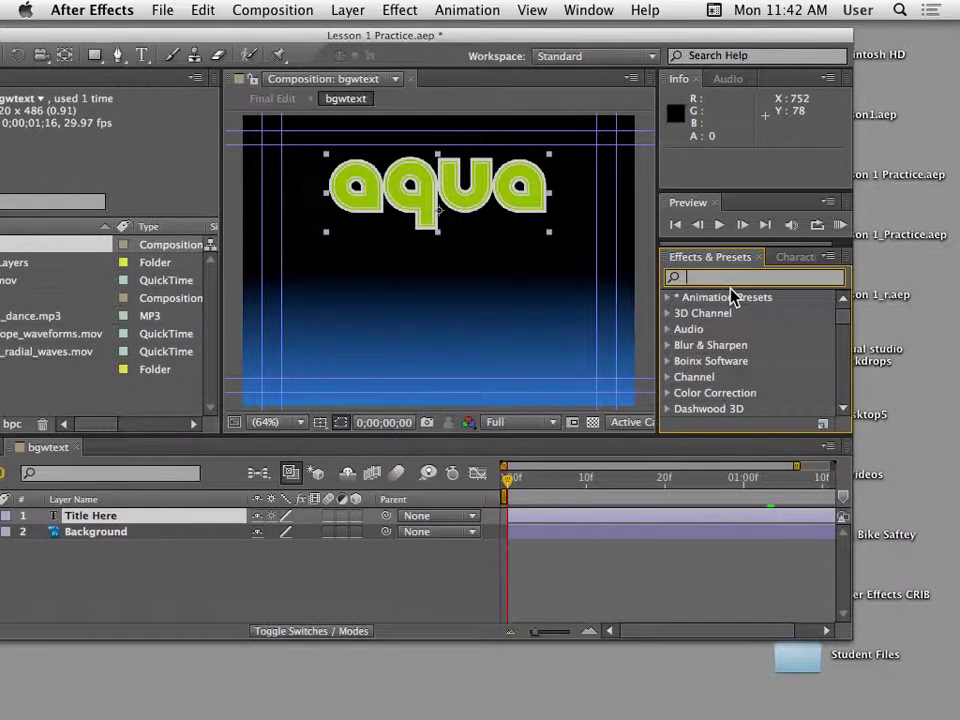
{"action": "type", "text": "bubble"}
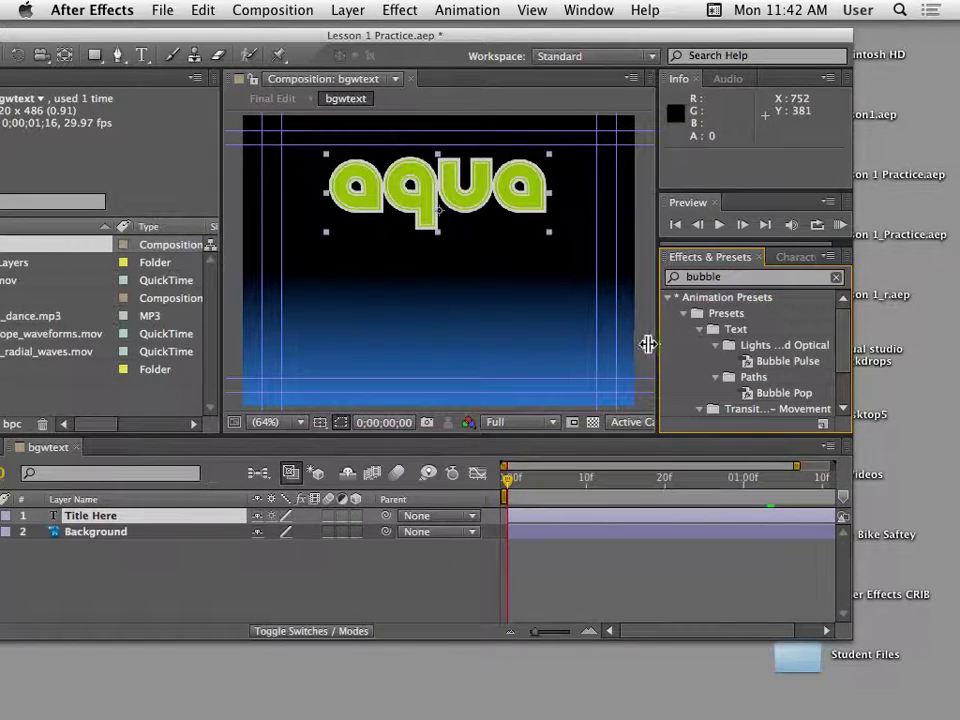
{"action": "left_click_drag", "start_coordinate": [649, 343], "coordinate": [632, 343]}
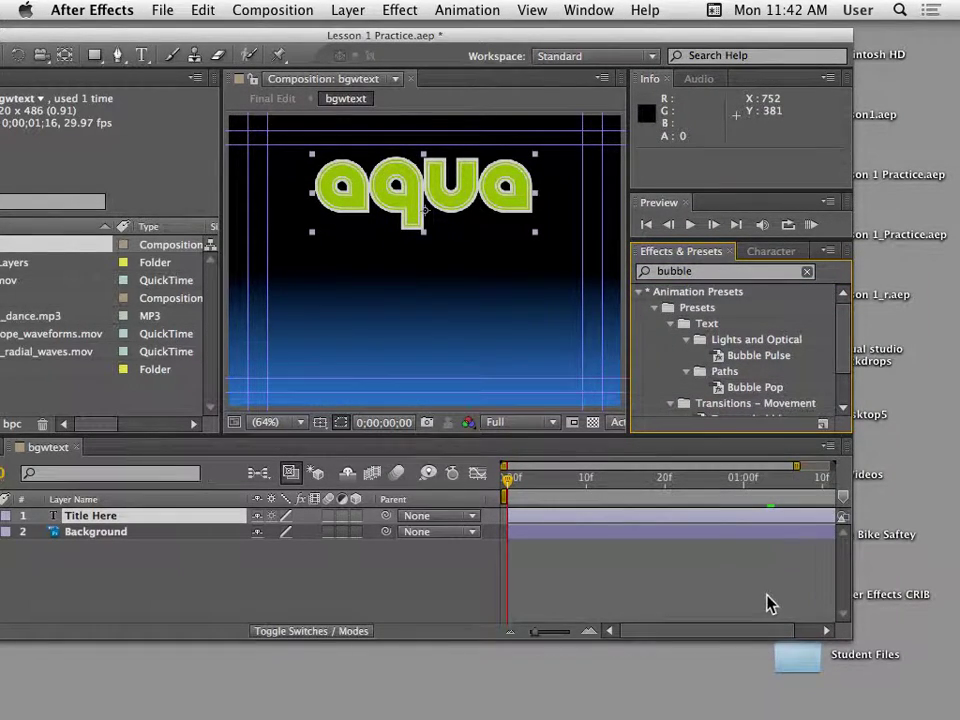
{"action": "left_click_drag", "start_coordinate": [728, 434], "coordinate": [737, 503]}
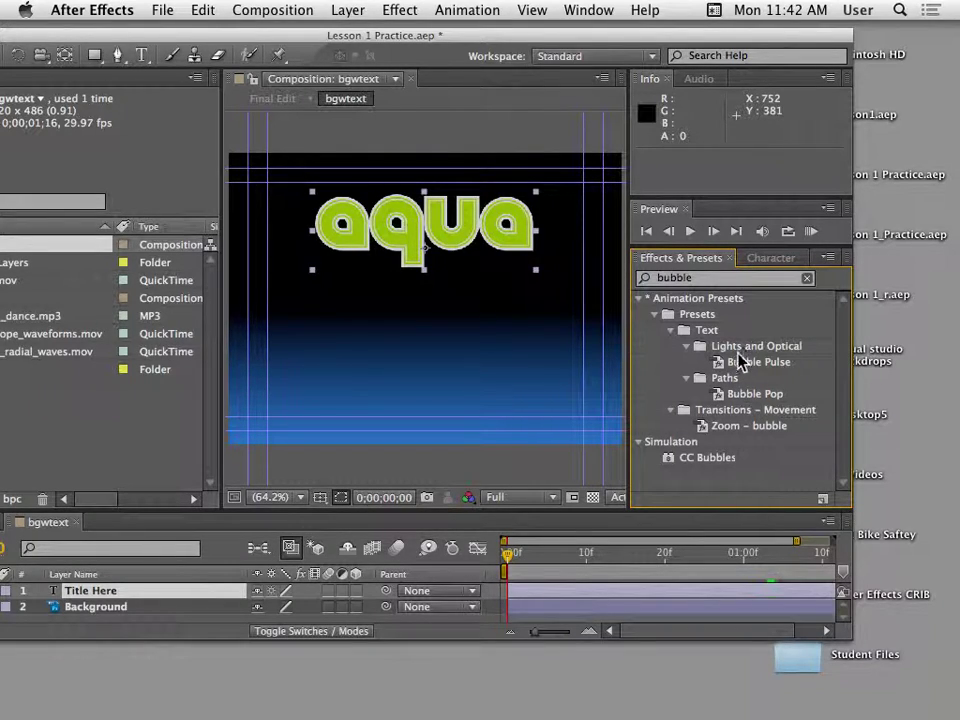
{"action": "left_click", "coordinate": [745, 426]}
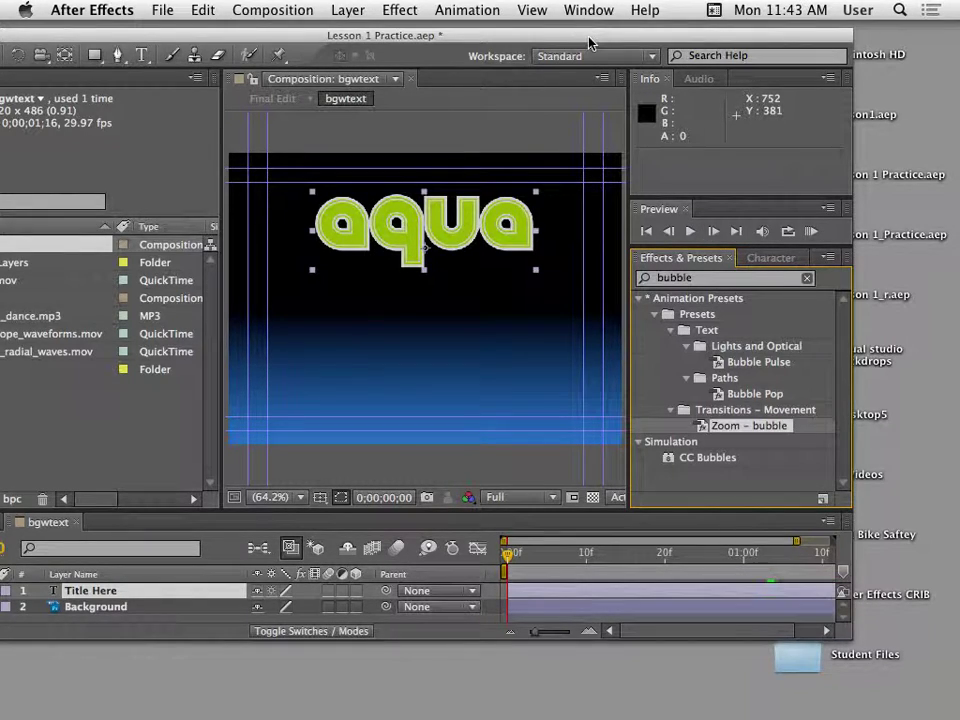
Make the Timeline panel of bgwtext taller, keeping the current time at 0;00;00;00.
{"action": "left_click_drag", "start_coordinate": [590, 33], "coordinate": [596, 26]}
{"action": "left_click_drag", "start_coordinate": [559, 502], "coordinate": [588, 410]}
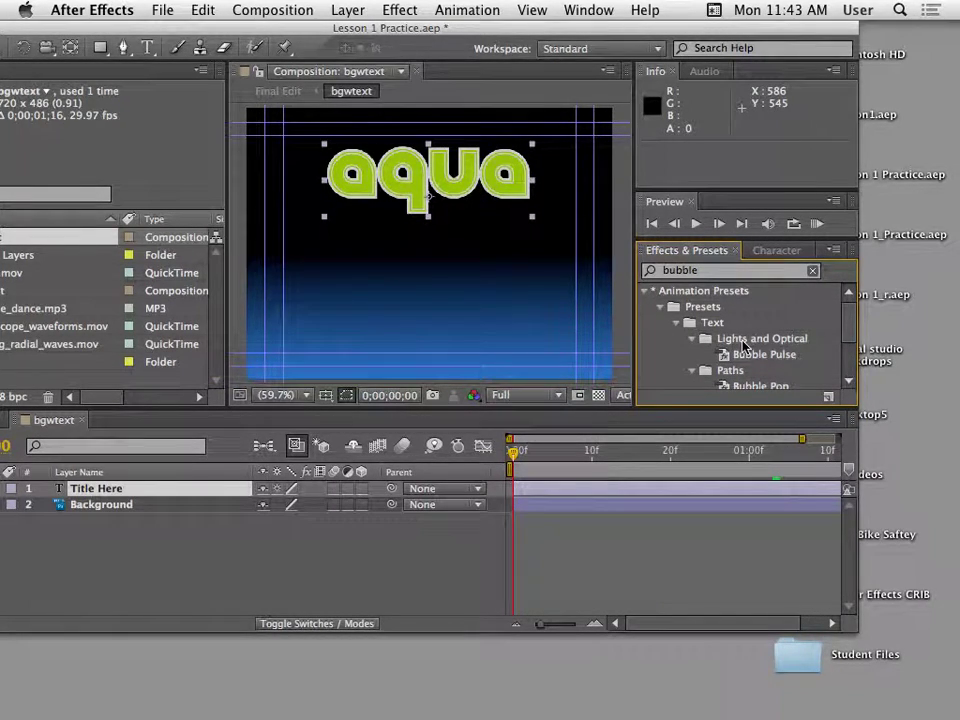
{"action": "mouse_move", "coordinate": [513, 451]}
{"action": "left_mouse_down"}
{"action": "mouse_move", "coordinate": [640, 462]}
{"action": "mouse_move", "coordinate": [514, 452]}
{"action": "left_mouse_up"}
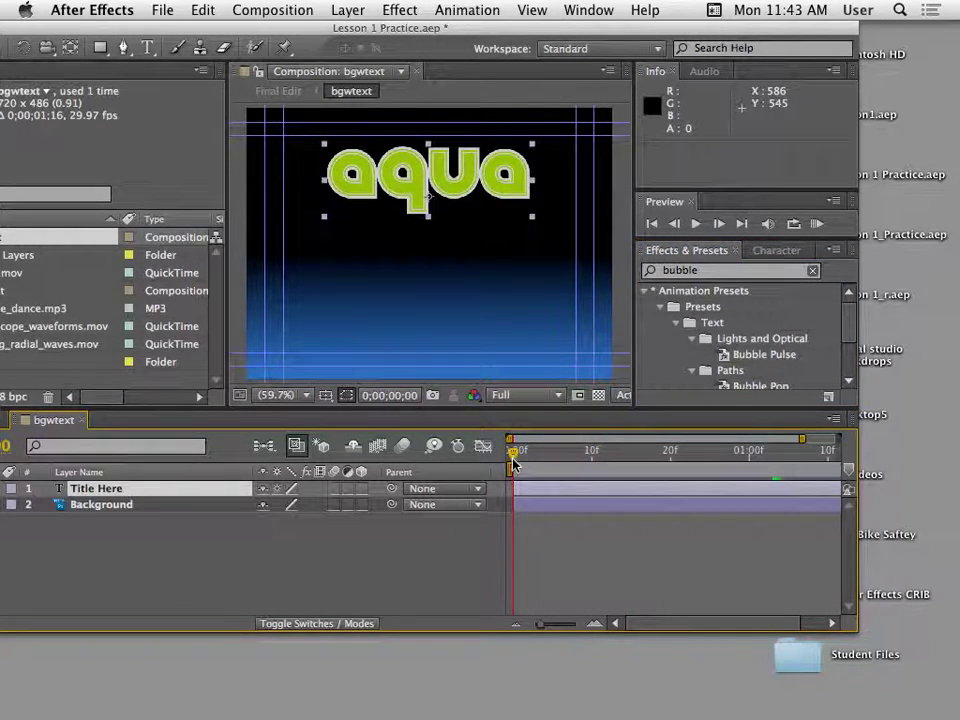
{"action": "left_click_drag", "start_coordinate": [398, 28], "coordinate": [570, 34]}
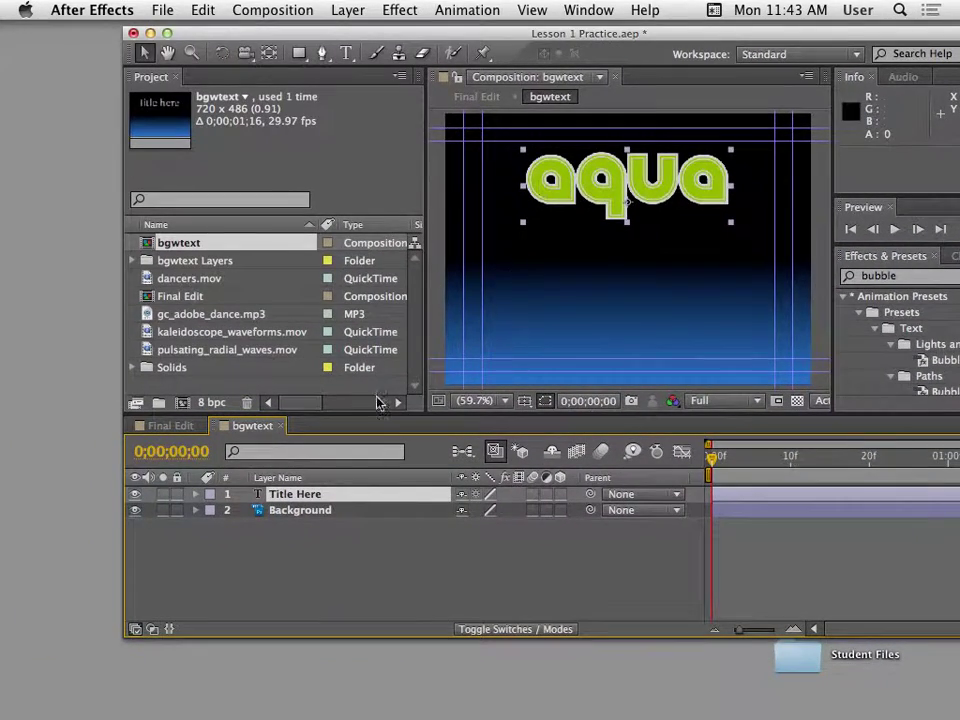
{"action": "left_click_drag", "start_coordinate": [175, 458], "coordinate": [135, 454]}
Apply the Zoom - bubble preset to the aqua title at 0;00;00;00.
{"action": "left_click_drag", "start_coordinate": [431, 34], "coordinate": [217, 61]}
{"action": "scroll", "coordinate": [760, 375], "scroll_direction": "down", "scroll_amount": 3}
{"action": "left_click", "coordinate": [735, 382]}
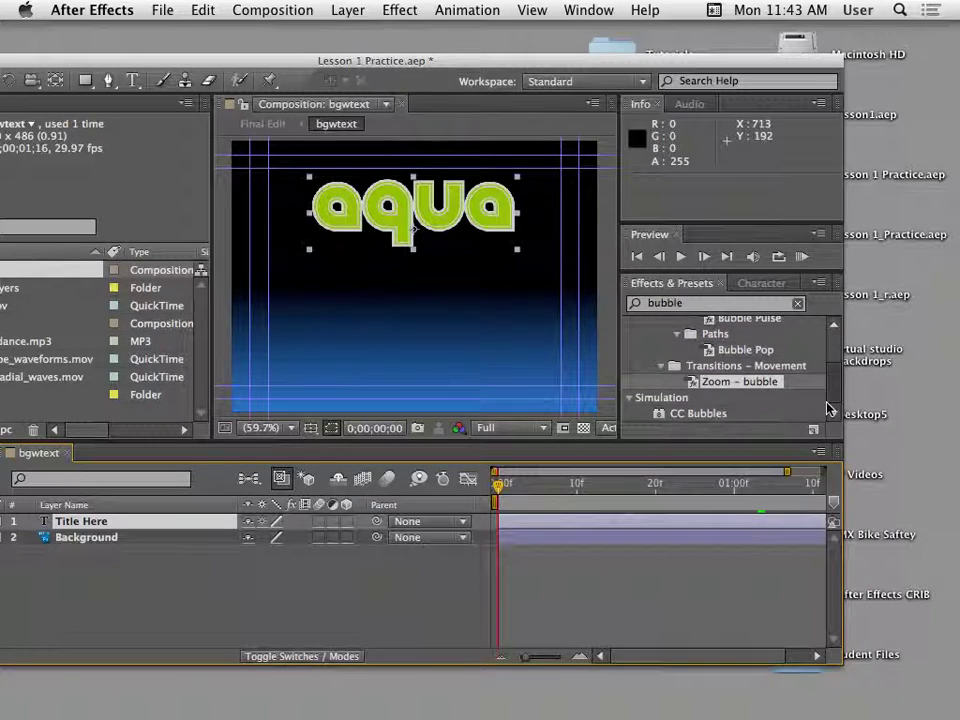
{"action": "left_click_drag", "start_coordinate": [697, 387], "coordinate": [408, 222]}
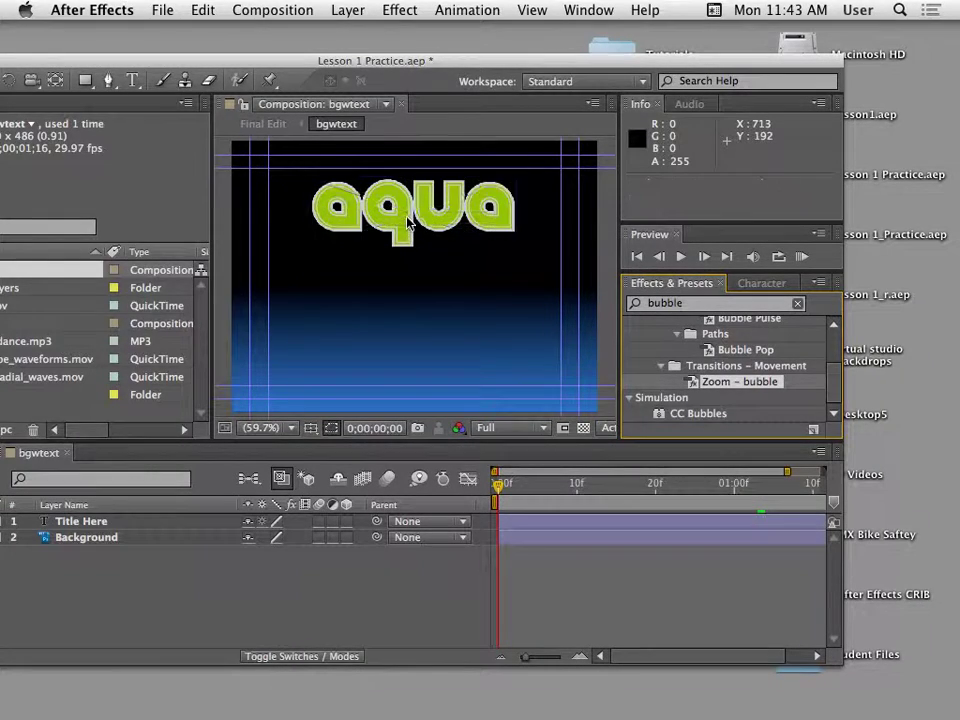
Play back the title's bubble zoom in bgwtext and check its effect values at frame 0;00;00;09.
{"action": "left_click_drag", "start_coordinate": [488, 66], "coordinate": [575, 31]}
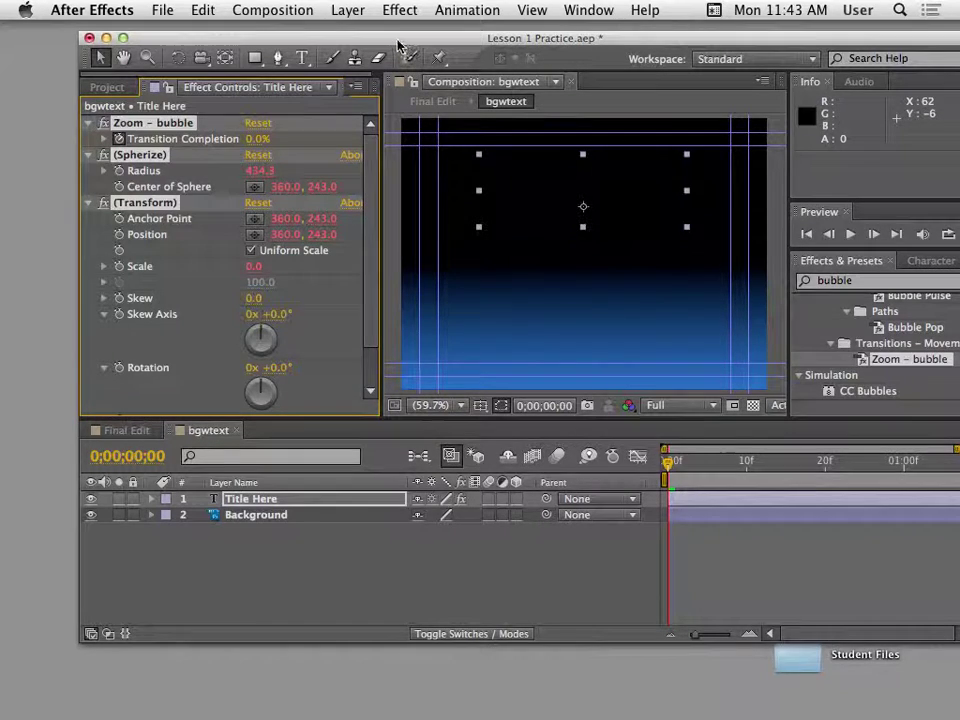
{"action": "left_click_drag", "start_coordinate": [358, 36], "coordinate": [240, 26]}
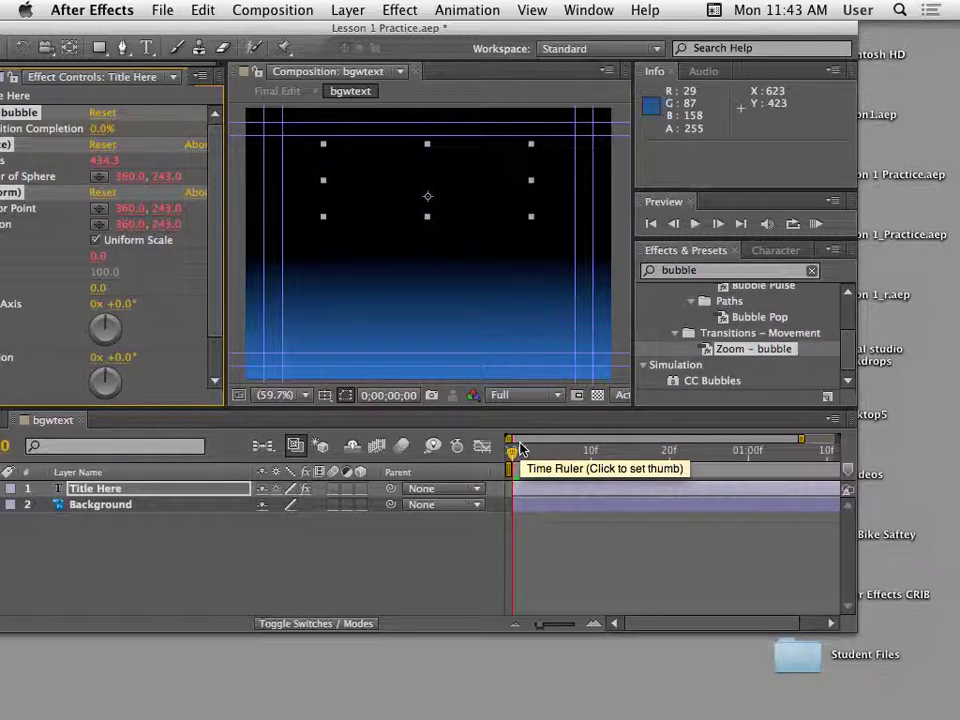
{"action": "key", "text": "space"}
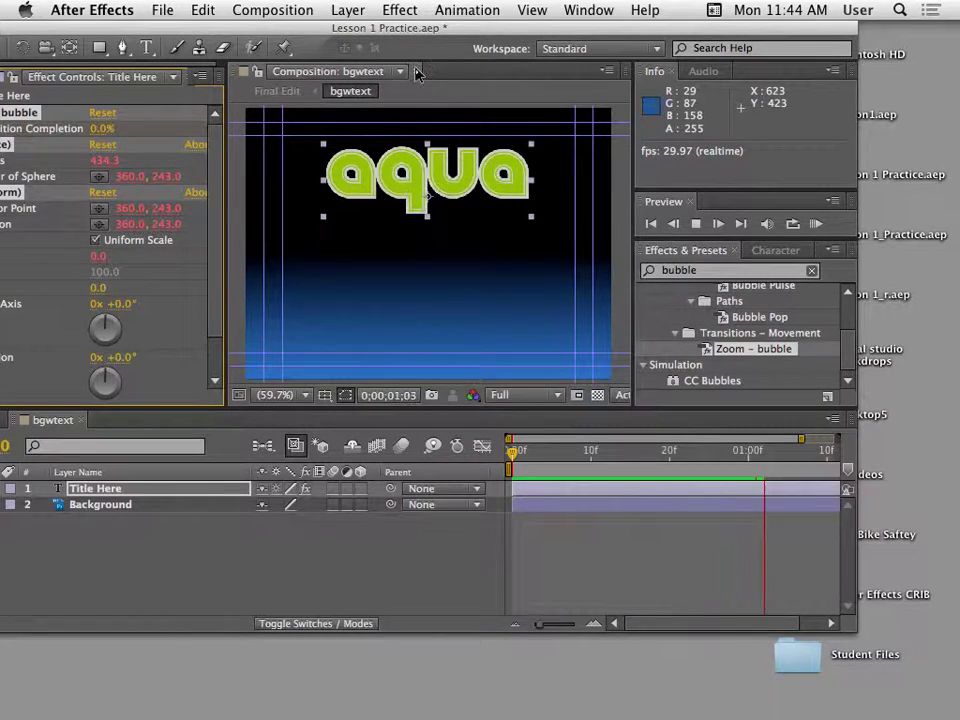
{"action": "left_click_drag", "start_coordinate": [312, 28], "coordinate": [331, 28]}
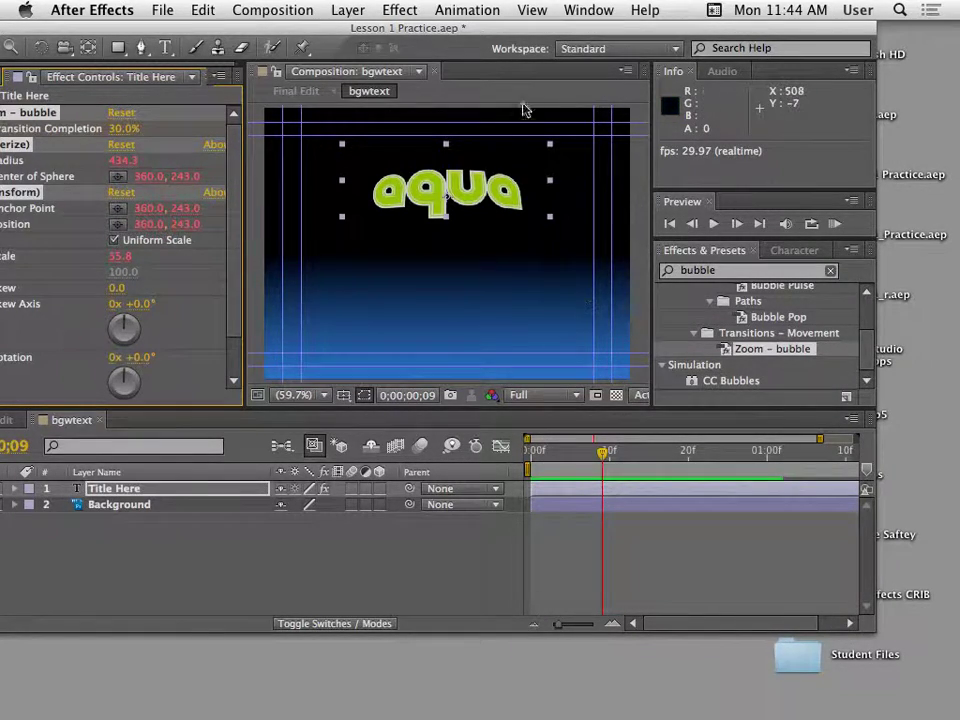
{"action": "left_click_drag", "start_coordinate": [372, 28], "coordinate": [452, 31]}
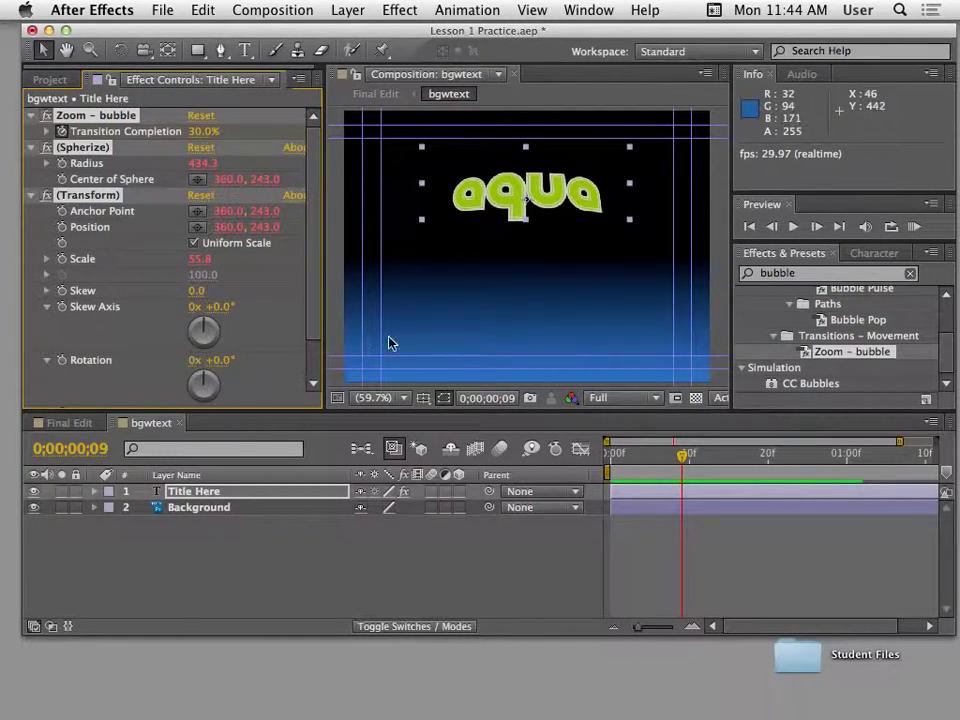
Switch to the Final Edit composition, return to 0;00;00;00 and run a RAM preview of it.
{"action": "left_click_drag", "start_coordinate": [360, 30], "coordinate": [409, 33]}
{"action": "left_click", "coordinate": [117, 426]}
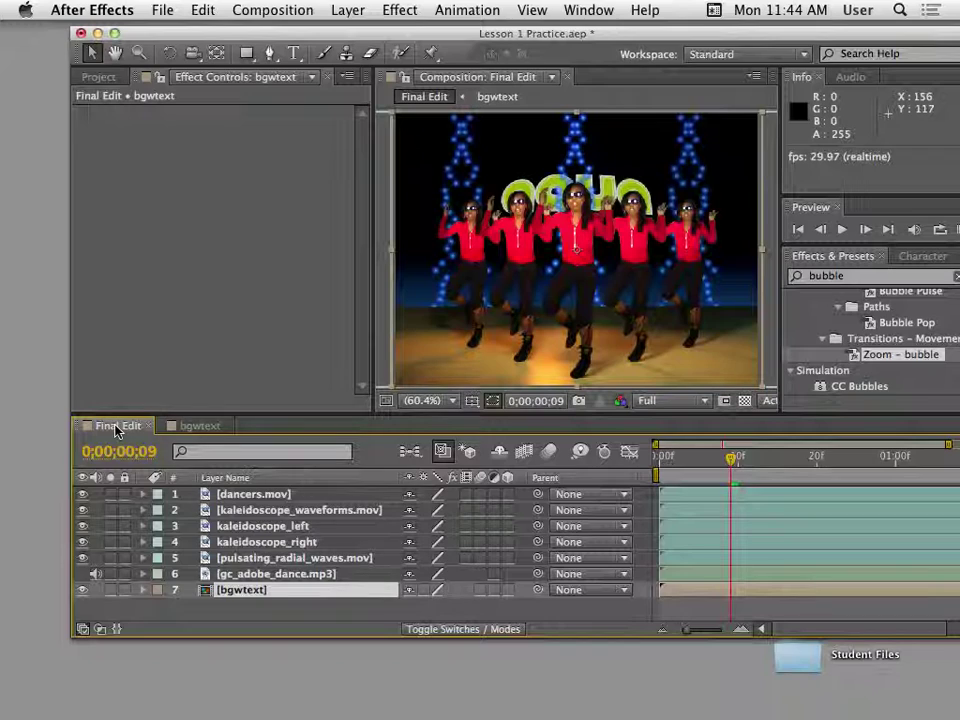
{"action": "left_click_drag", "start_coordinate": [501, 39], "coordinate": [367, 40]}
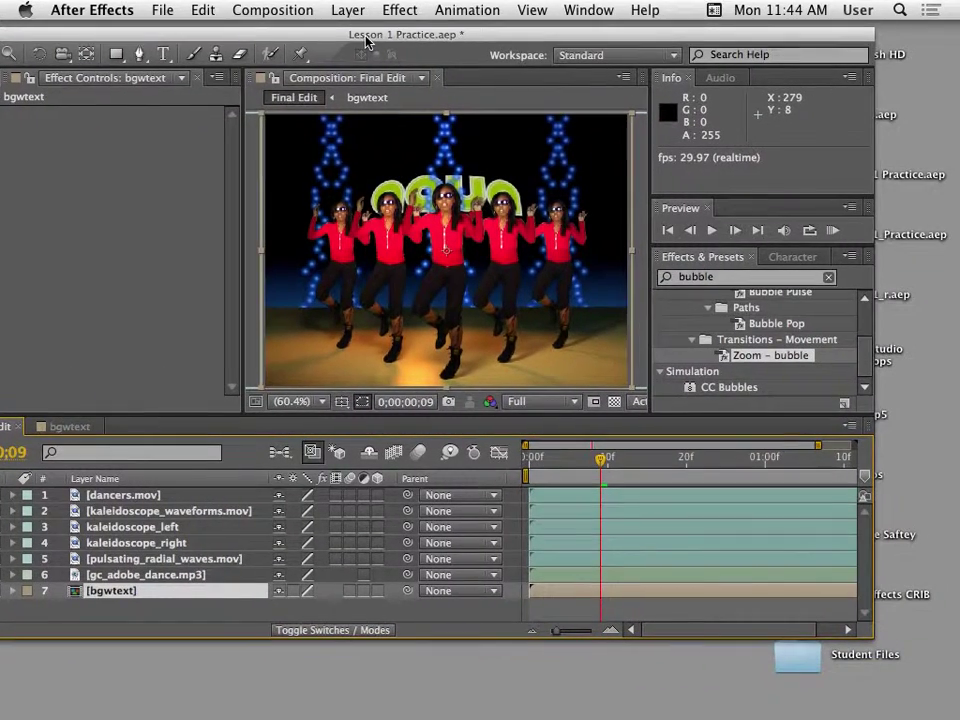
{"action": "left_click_drag", "start_coordinate": [600, 458], "coordinate": [527, 460]}
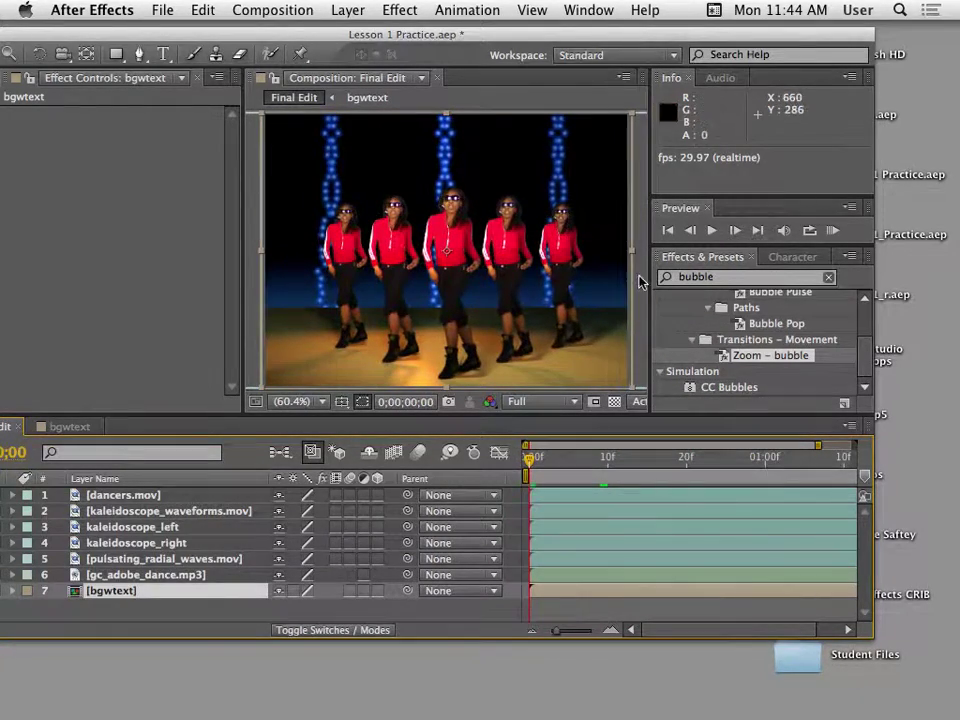
{"action": "left_click_drag", "start_coordinate": [500, 38], "coordinate": [528, 31]}
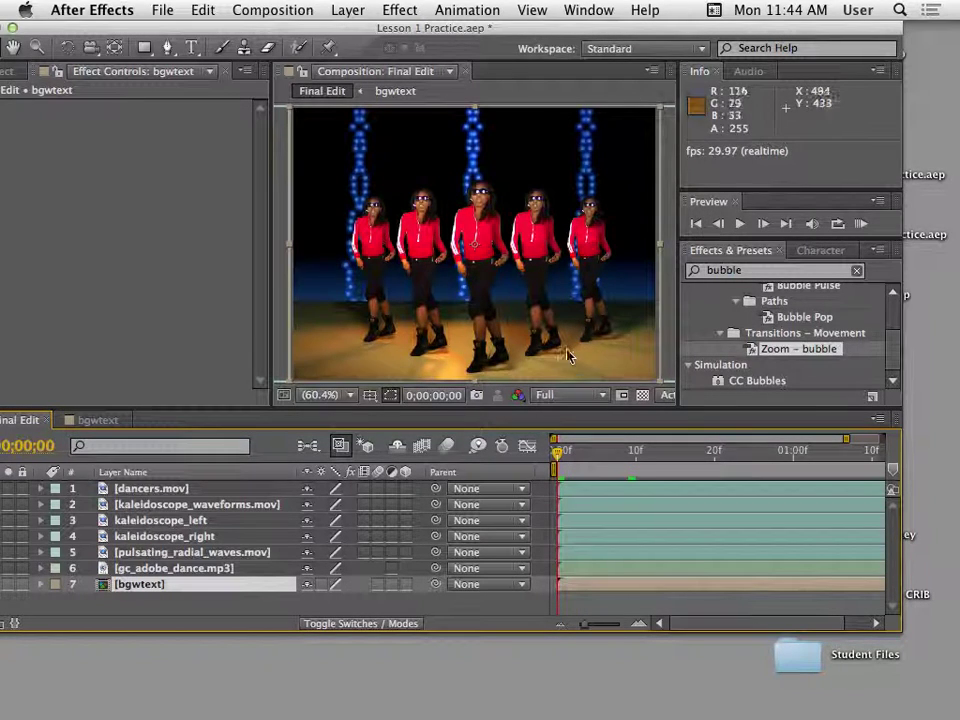
{"action": "left_click", "coordinate": [861, 224]}
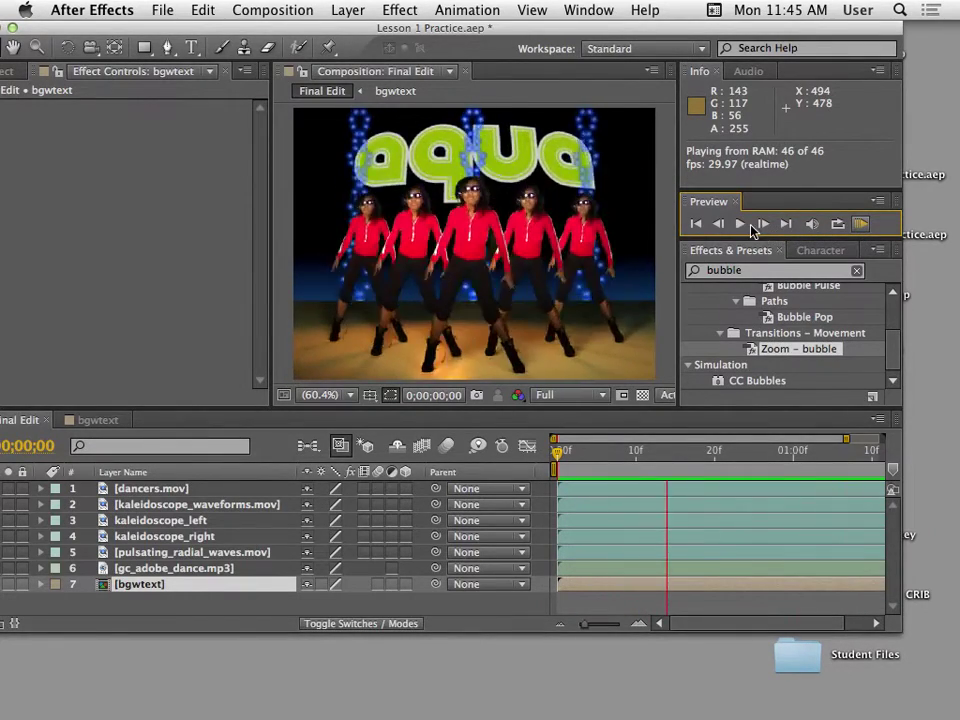
{"action": "left_click", "coordinate": [741, 224]}
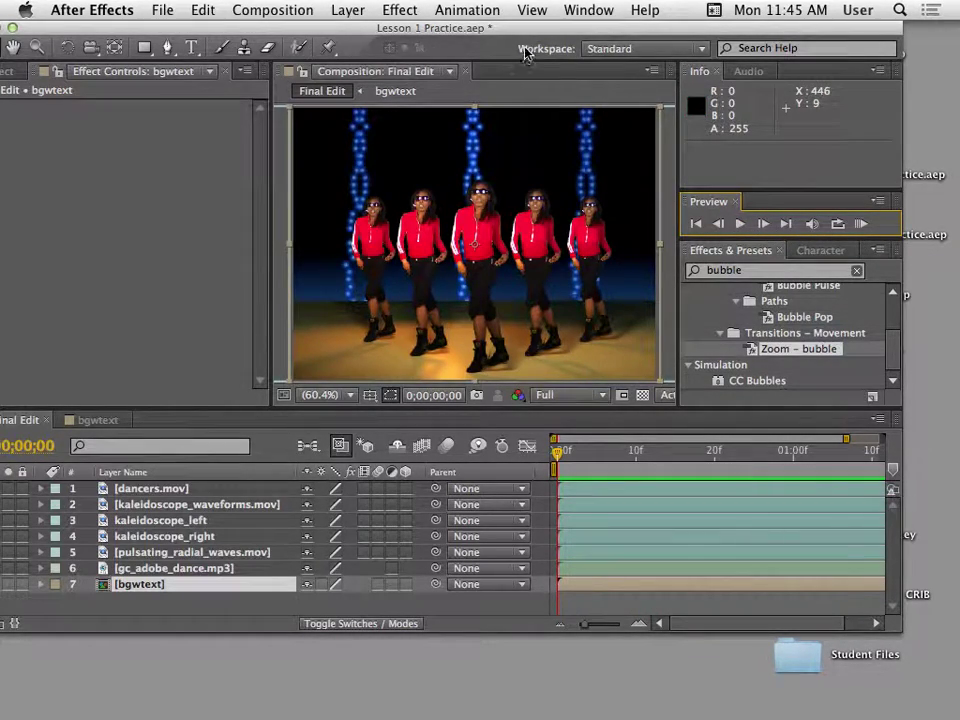
Set the opacity of the kaleidoscope_left layer to 30% and collapse its properties.
{"action": "left_click_drag", "start_coordinate": [528, 35], "coordinate": [561, 37]}
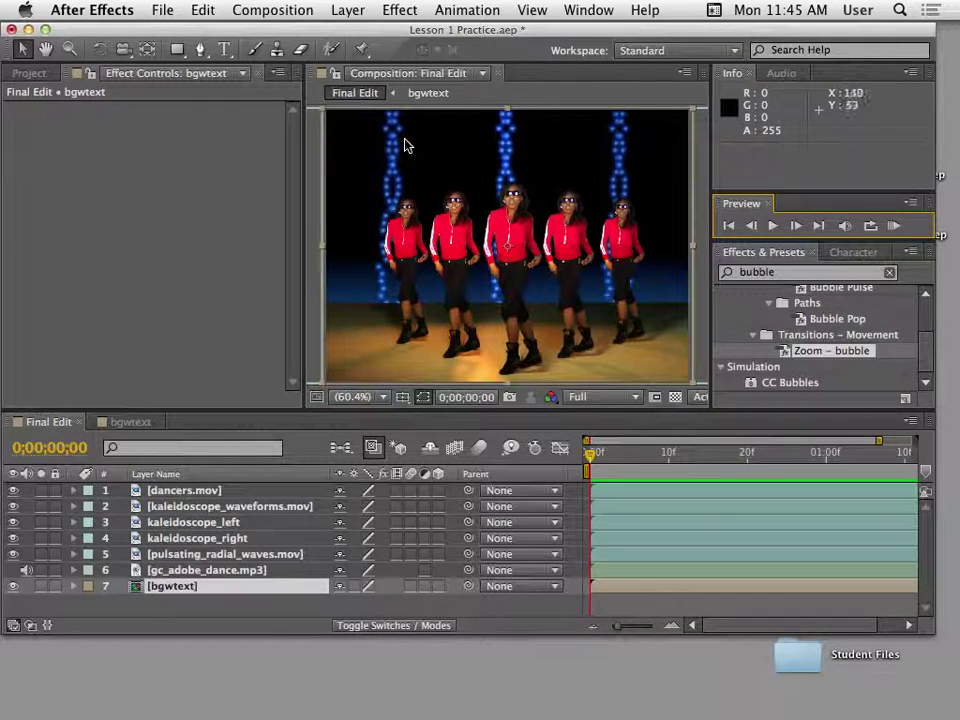
{"action": "left_click_drag", "start_coordinate": [465, 42], "coordinate": [560, 40]}
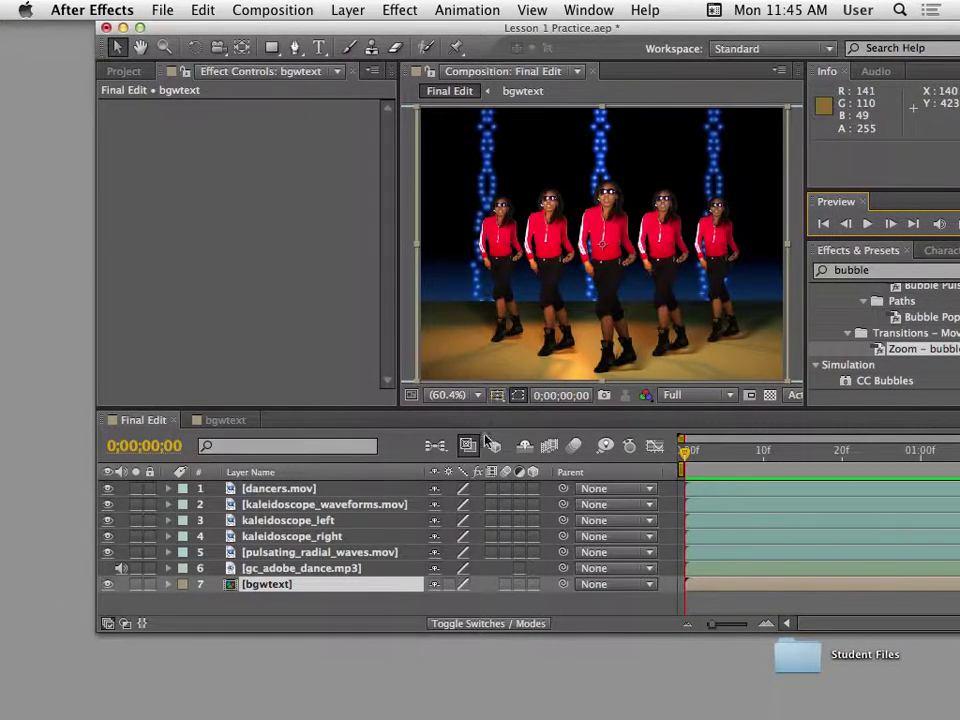
{"action": "left_click", "coordinate": [330, 521]}
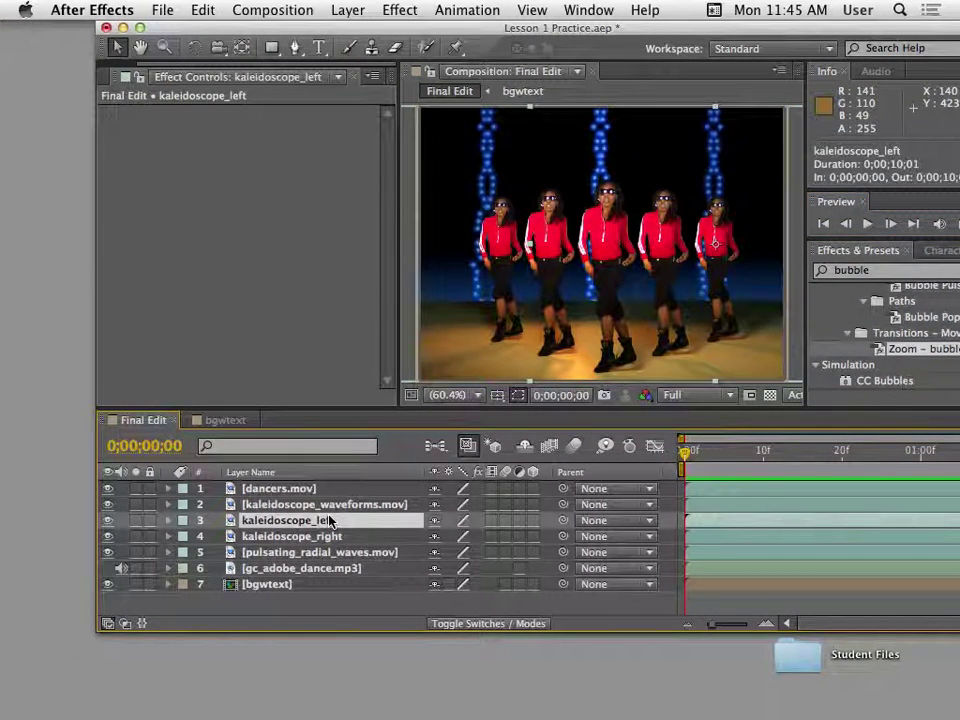
{"action": "key", "text": "t"}
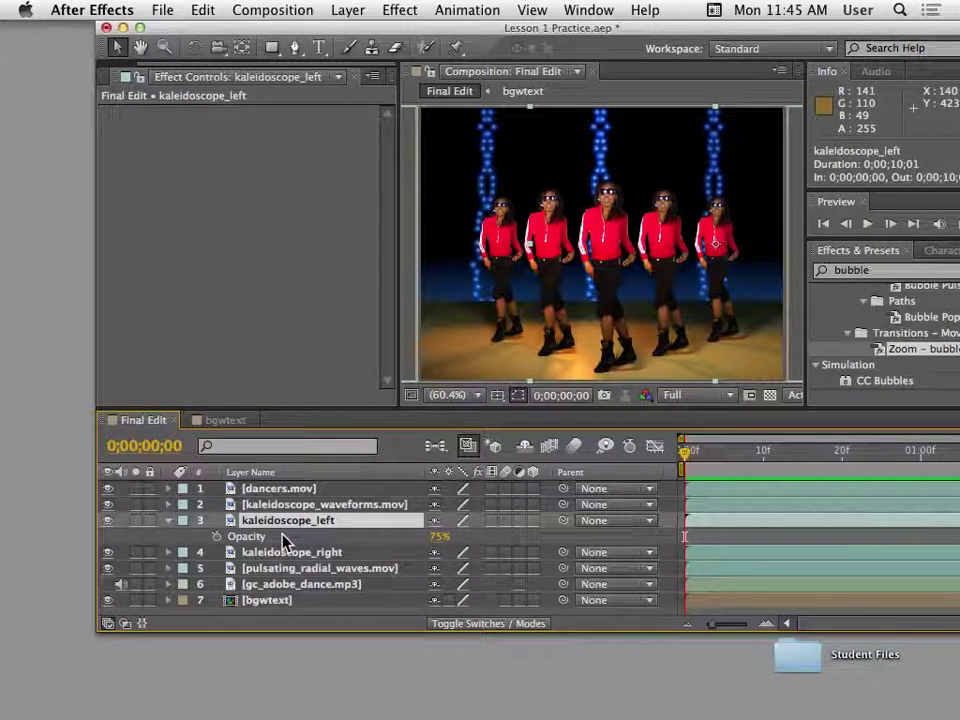
{"action": "left_click_drag", "start_coordinate": [440, 537], "coordinate": [407, 542]}
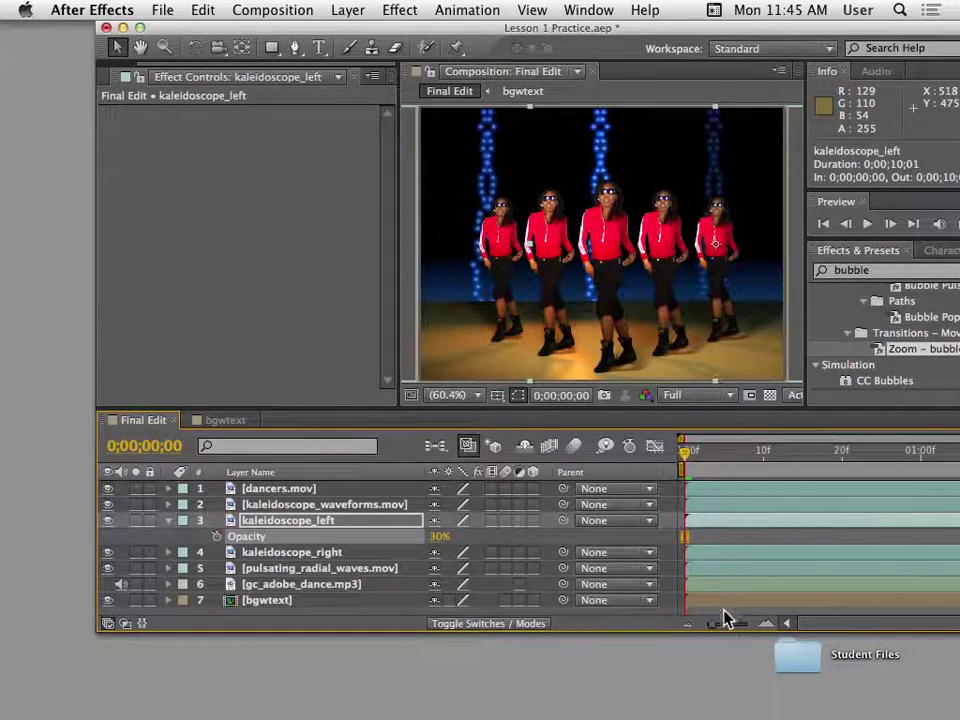
{"action": "left_click", "coordinate": [352, 526]}
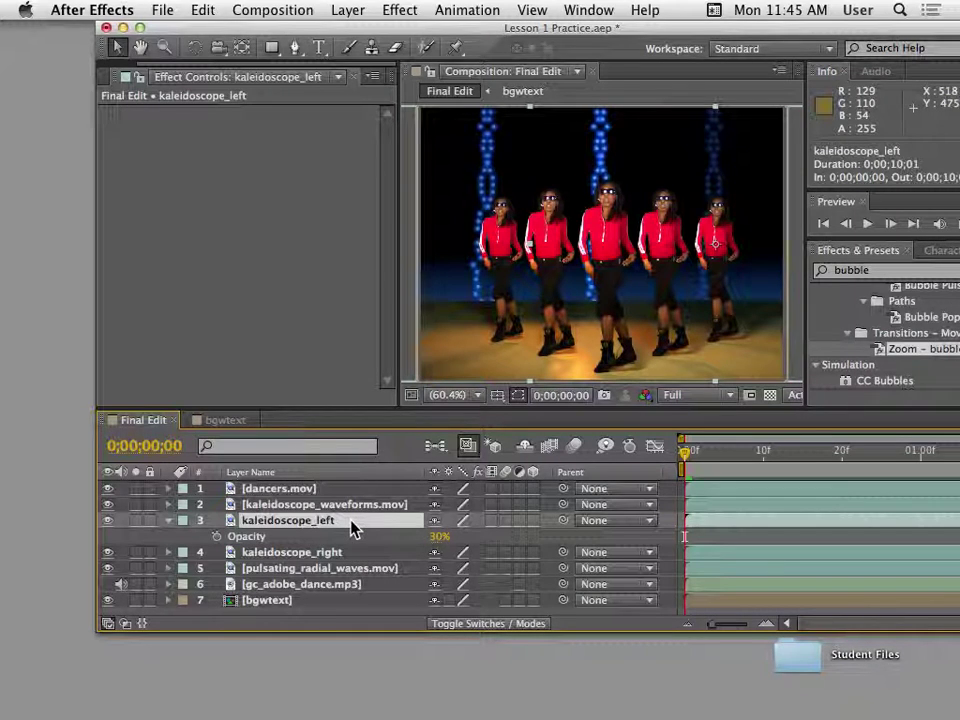
{"action": "key", "text": "t"}
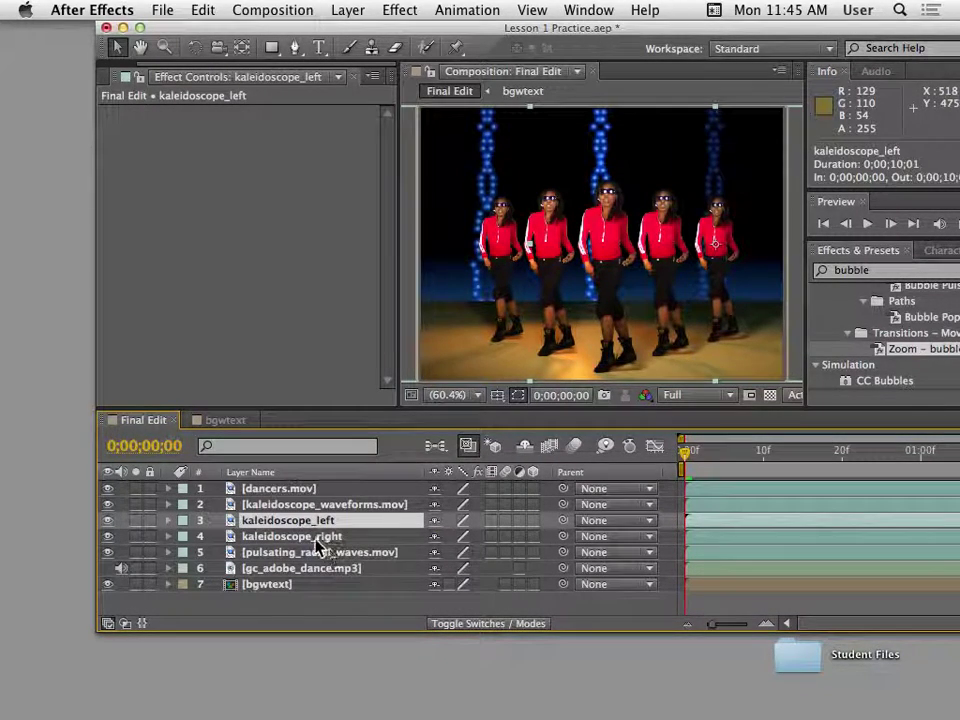
Set the opacity of the kaleidoscope_right layer to 31%.
{"action": "left_click", "coordinate": [313, 541]}
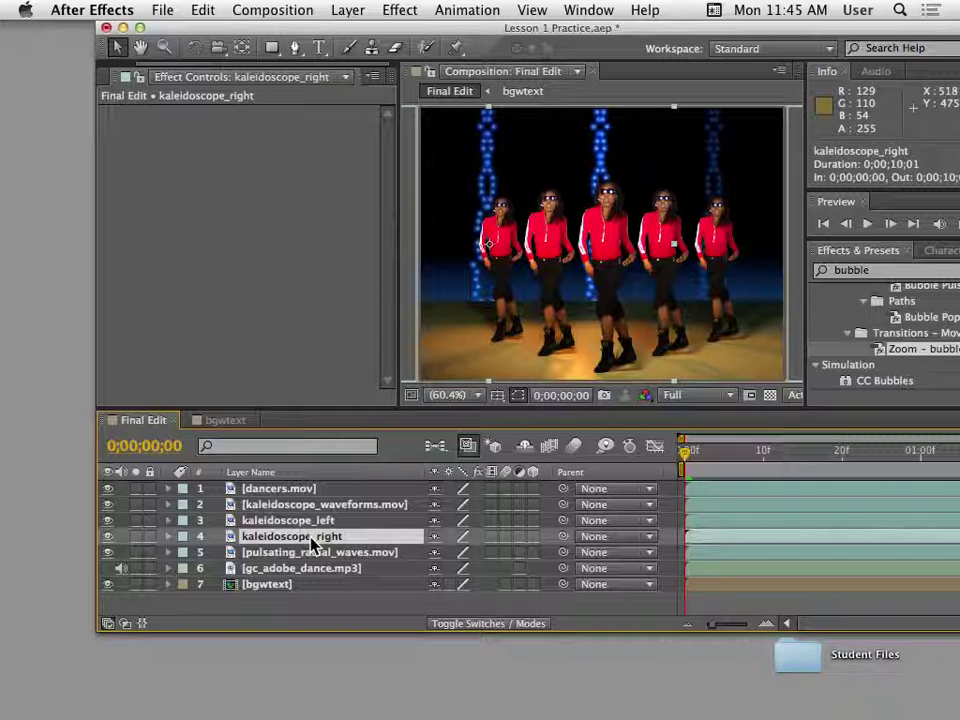
{"action": "key", "text": "t"}
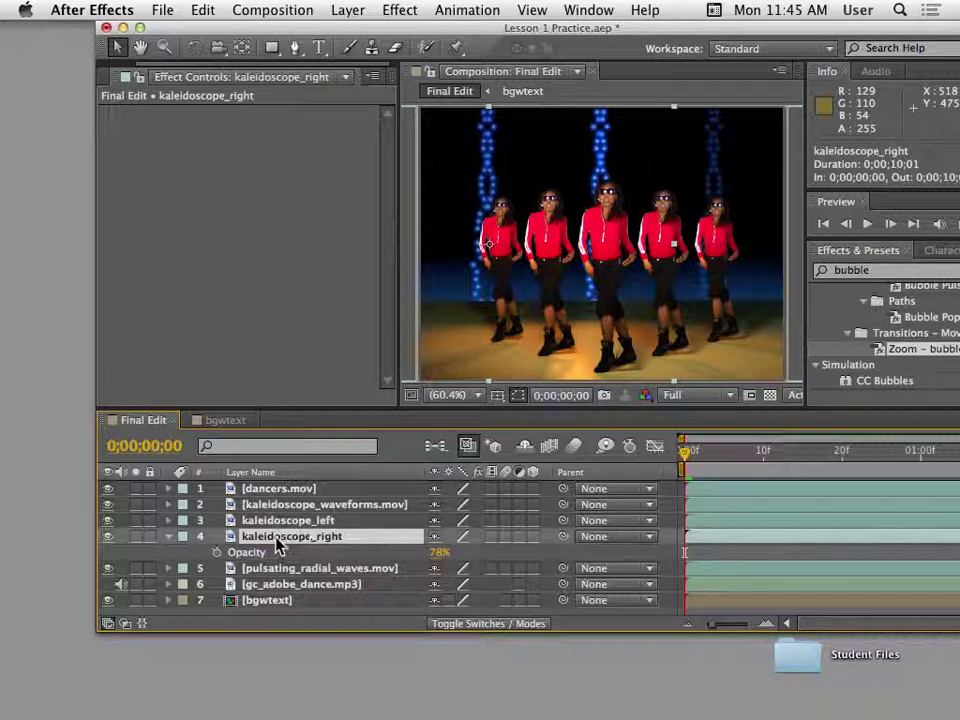
{"action": "left_click", "coordinate": [167, 537]}
{"action": "scroll", "coordinate": [185, 552], "scroll_direction": "down", "scroll_amount": 1}
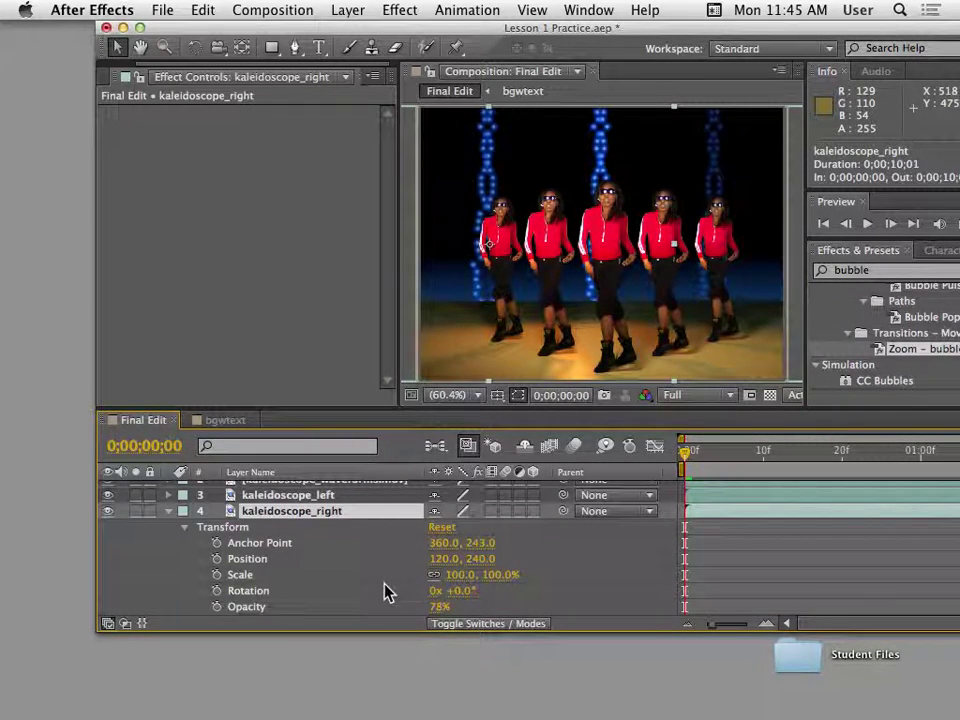
{"action": "left_click", "coordinate": [169, 512]}
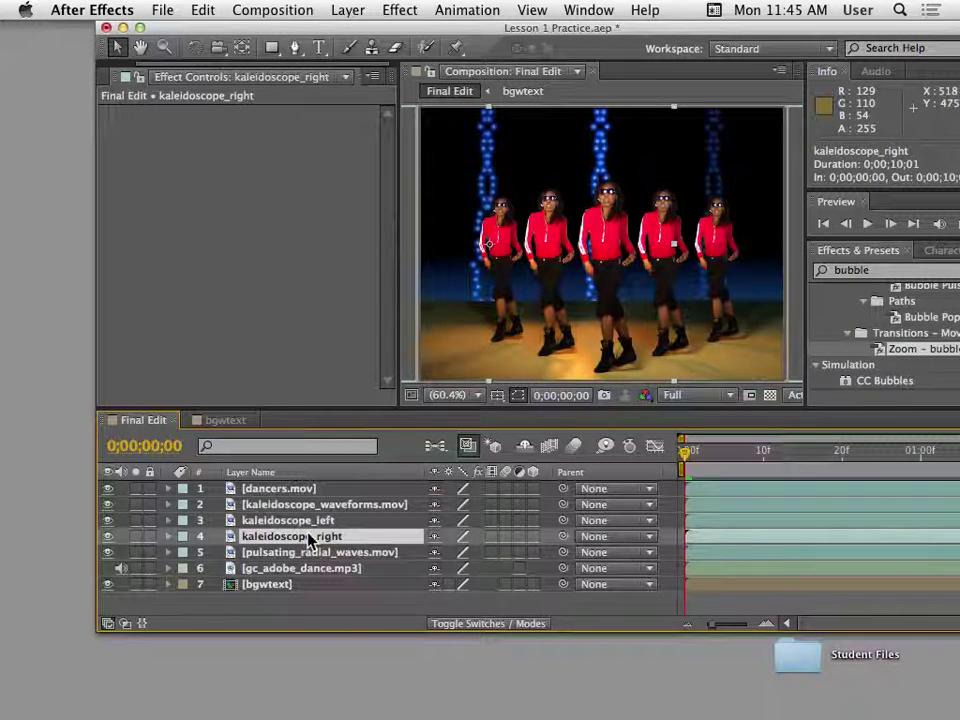
{"action": "key", "text": "t"}
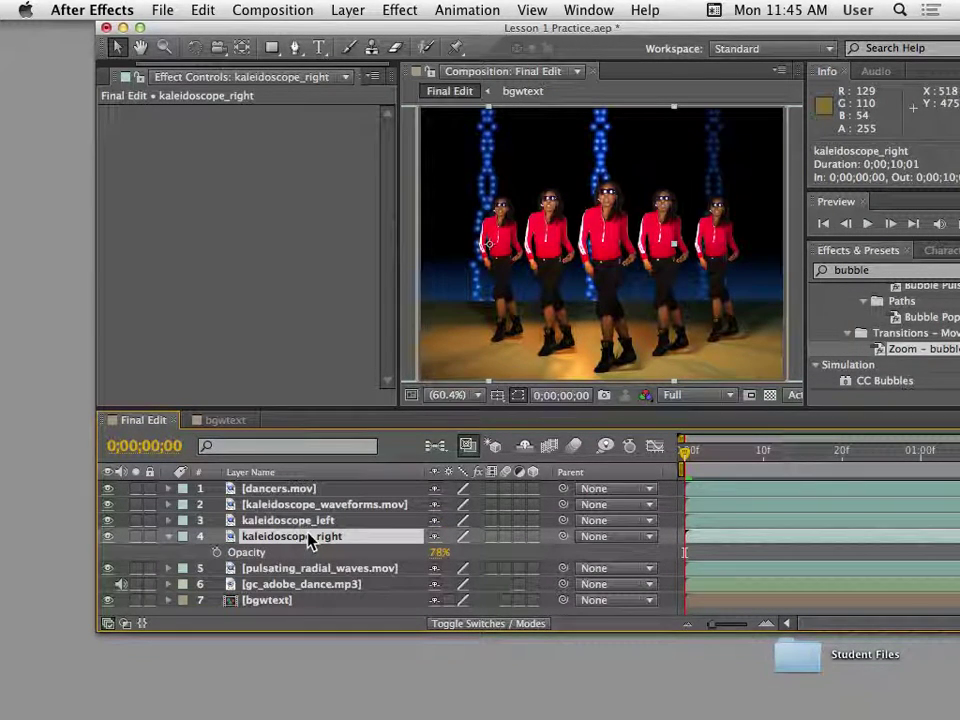
{"action": "left_click_drag", "start_coordinate": [440, 553], "coordinate": [410, 553]}
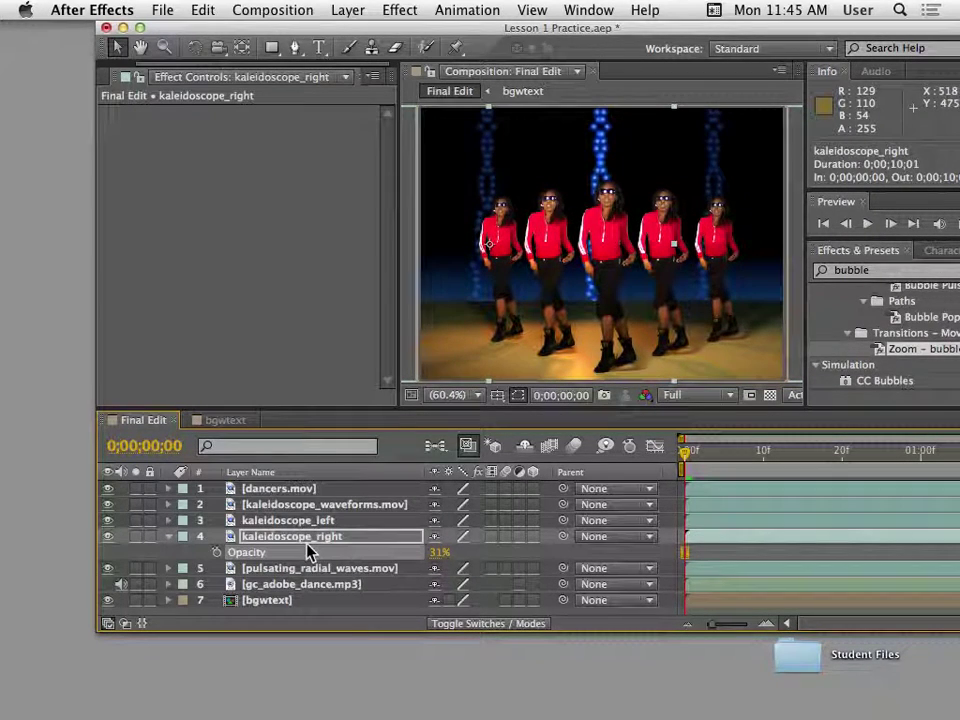
Look at the Rotation, Scale, Anchor Point and Position of kaleidoscope_right one by one, review all its Transform properties and collapse the group.
{"action": "key", "text": "r"}
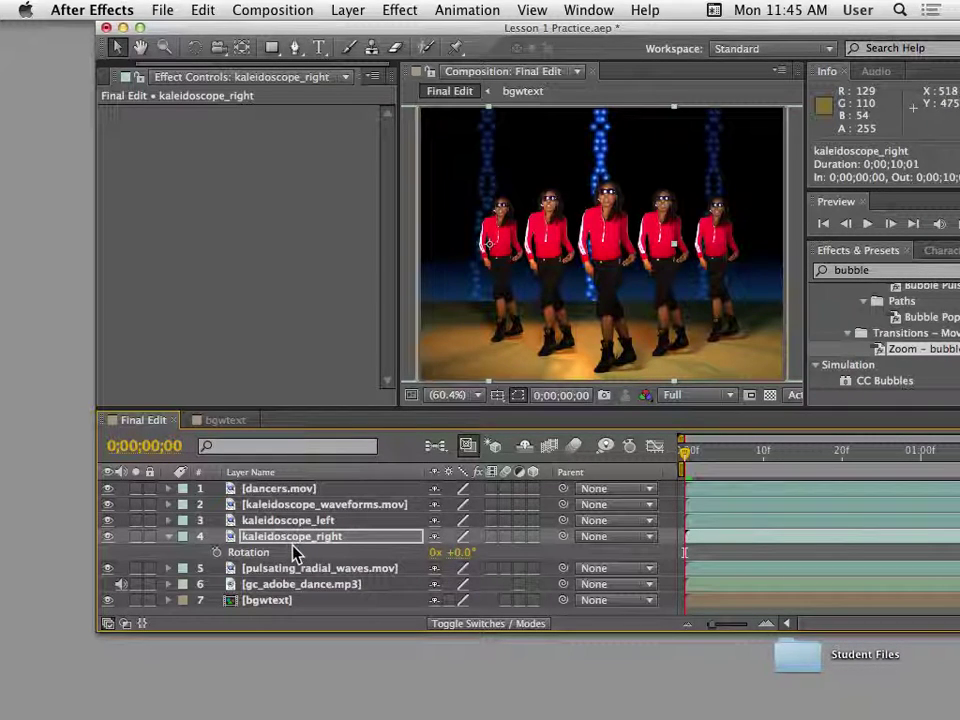
{"action": "key", "text": "s"}
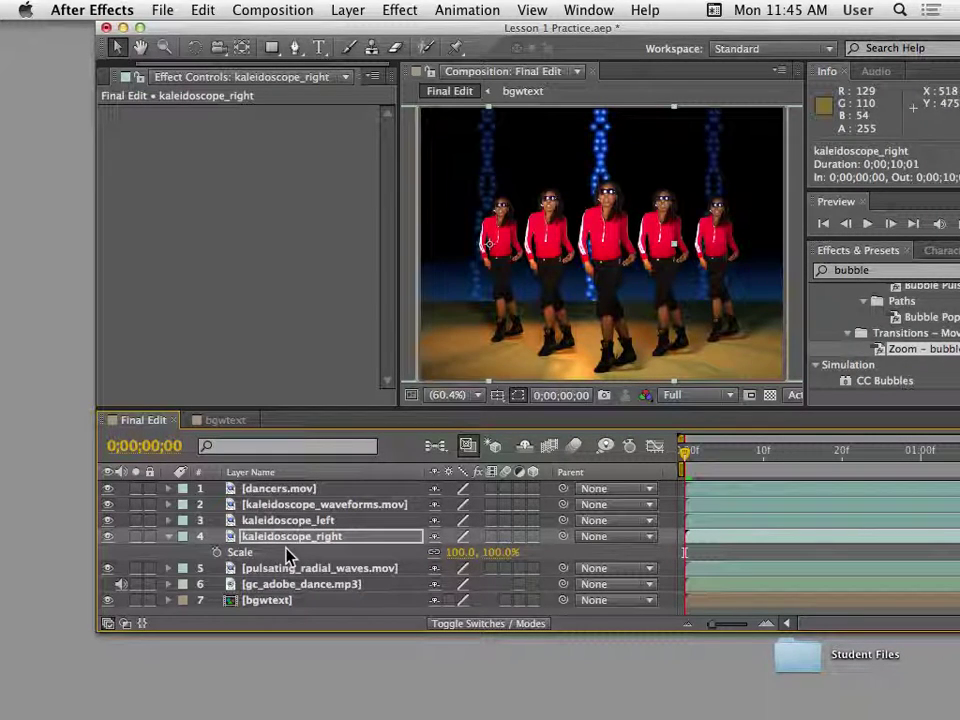
{"action": "key", "text": "a"}
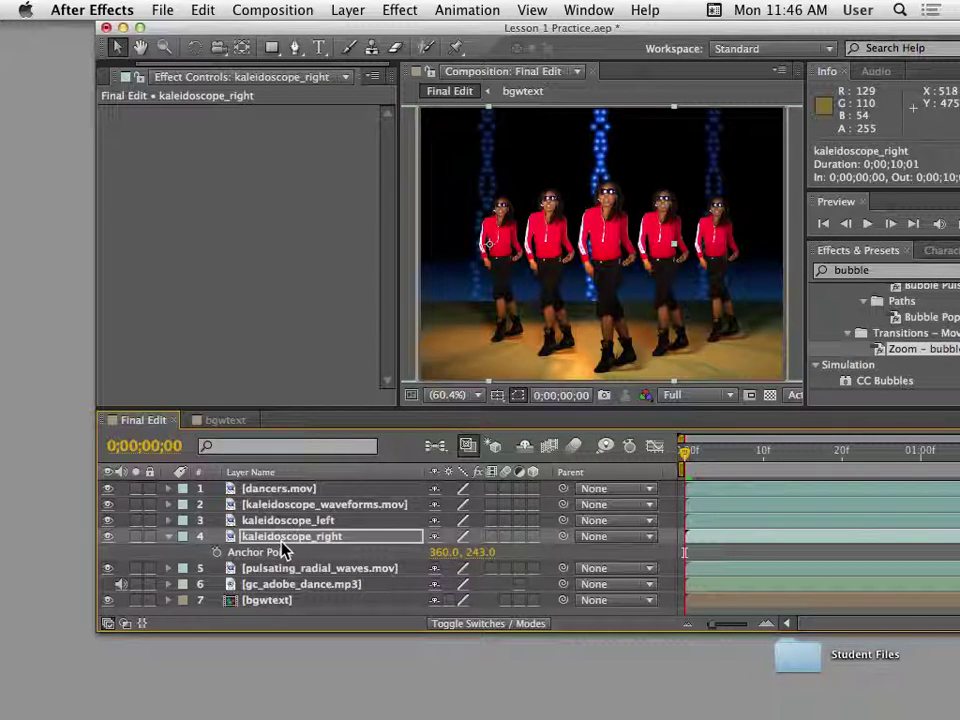
{"action": "key", "text": "p"}
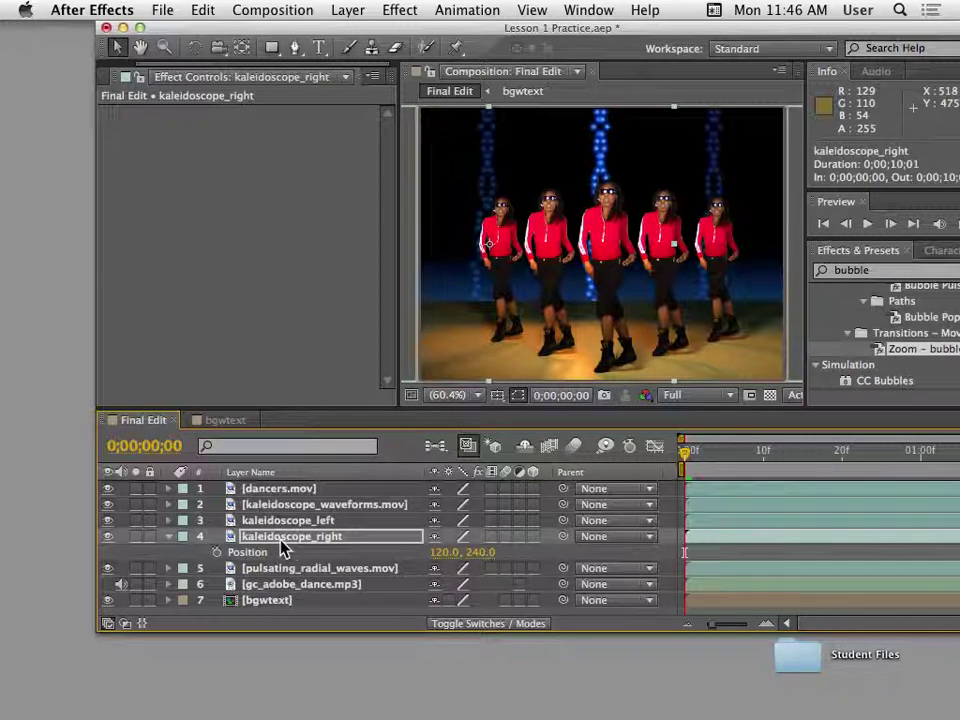
{"action": "left_click", "coordinate": [169, 537]}
{"action": "left_click", "coordinate": [170, 537]}
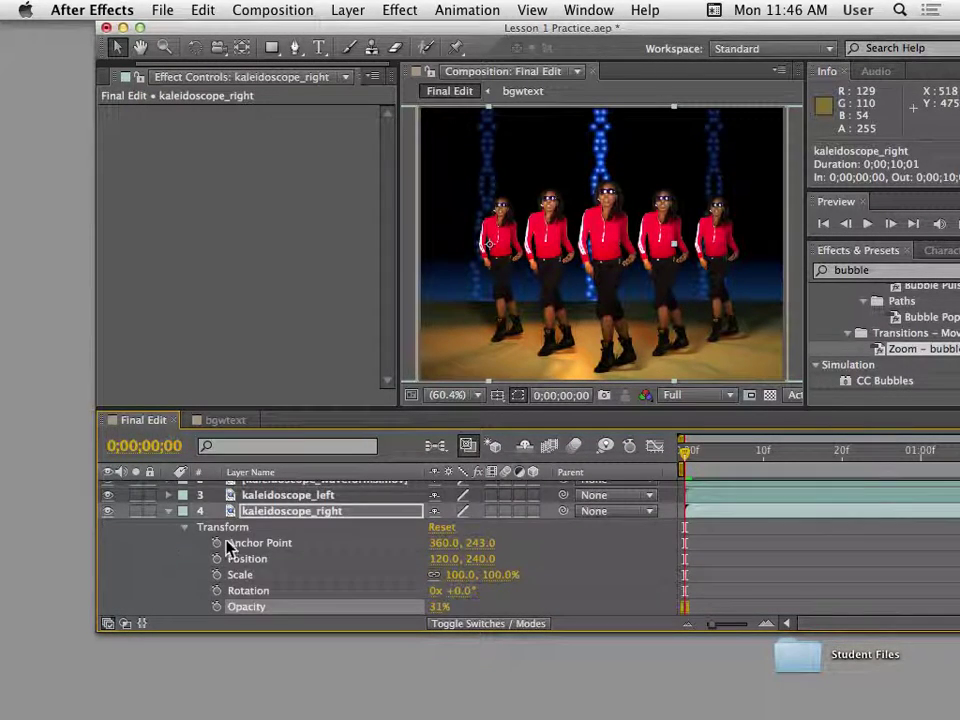
{"action": "left_click", "coordinate": [184, 531]}
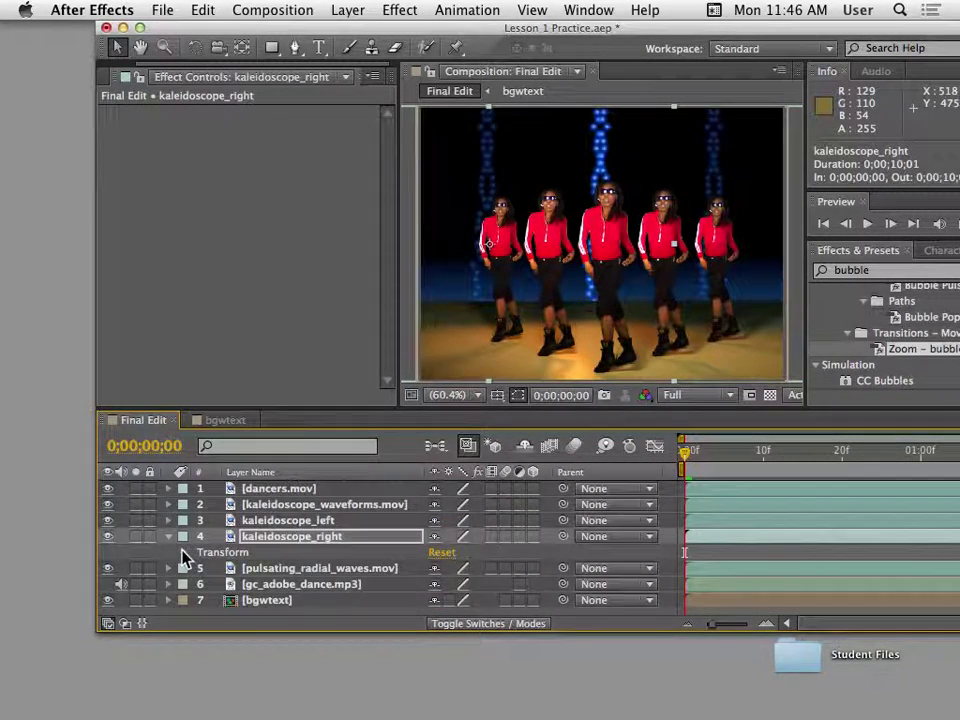
Review all Transform properties of kaleidoscope_right, view its Position and Opacity individually, then collapse and deselect the layer.
{"action": "left_click", "coordinate": [184, 552]}
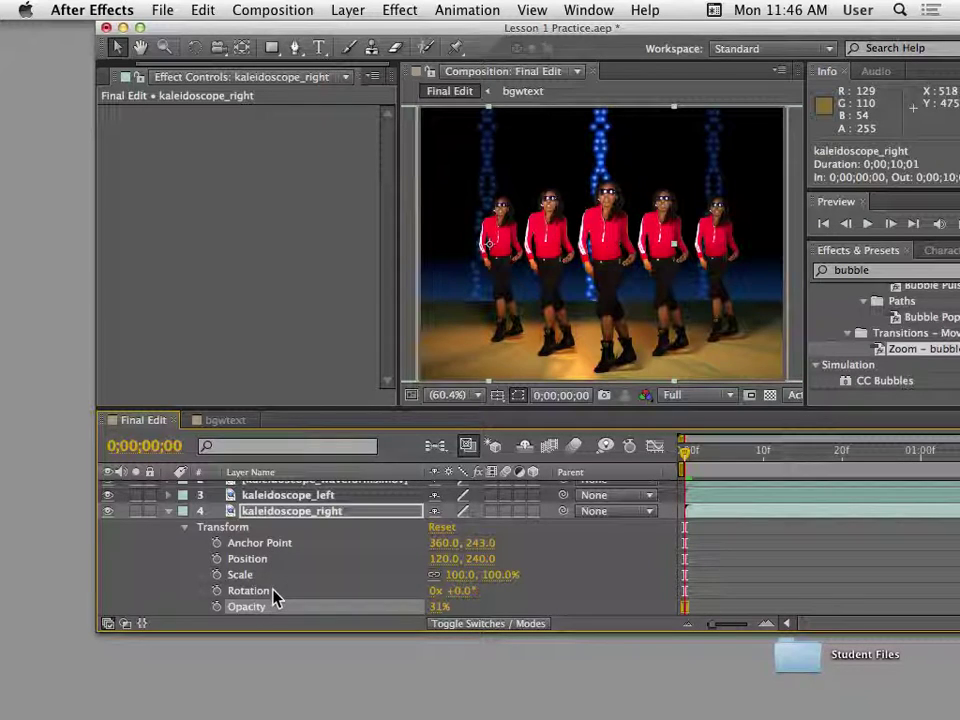
{"action": "left_click", "coordinate": [184, 527]}
{"action": "left_click", "coordinate": [168, 536]}
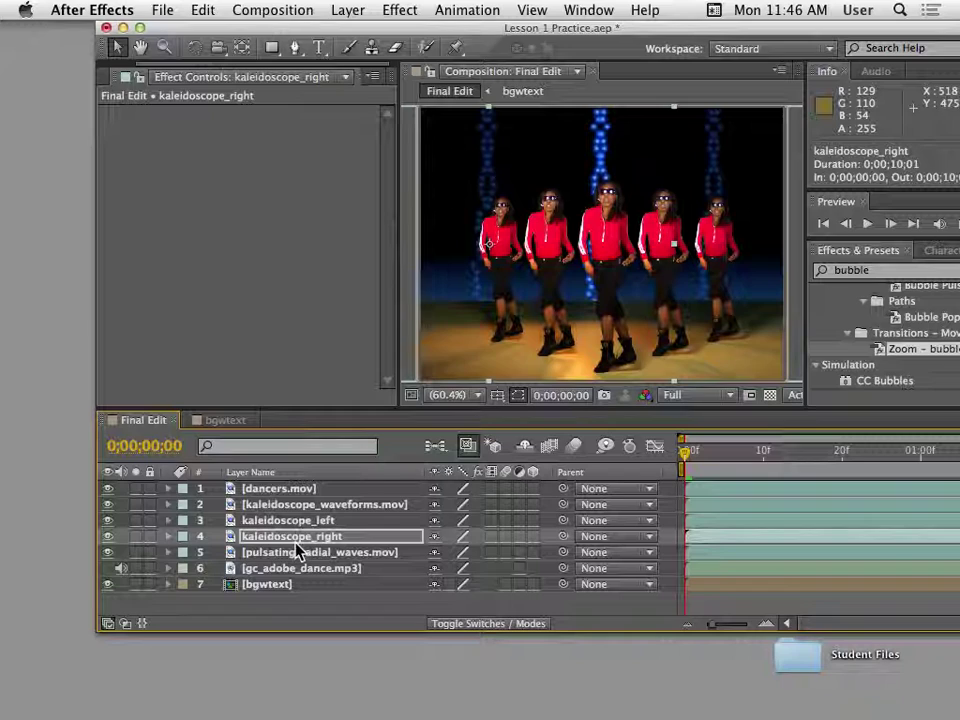
{"action": "key", "text": "p"}
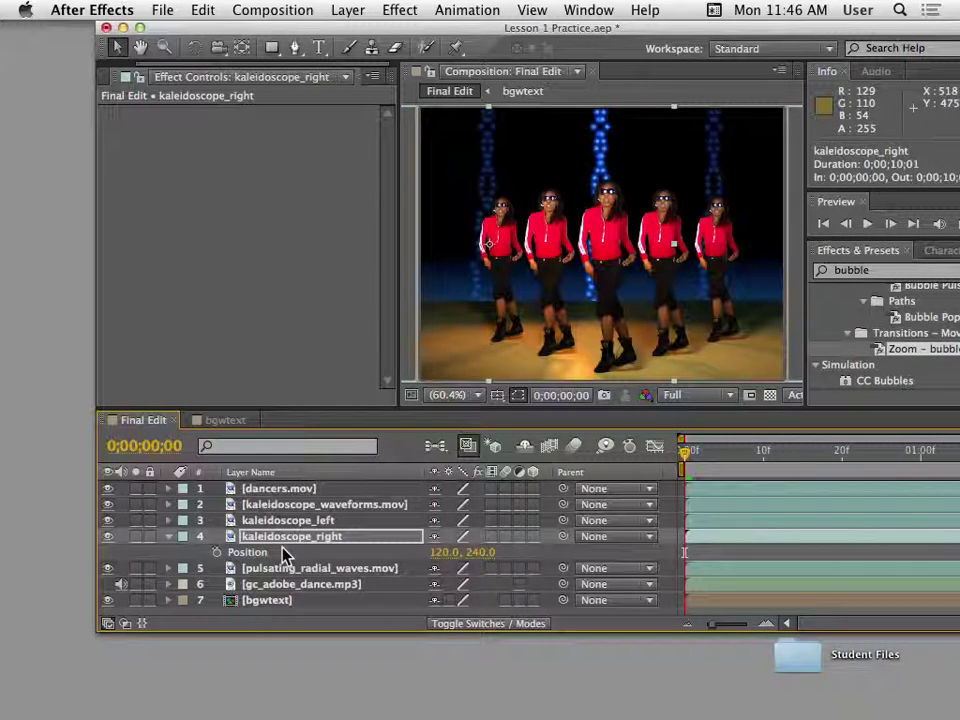
{"action": "key", "text": "t"}
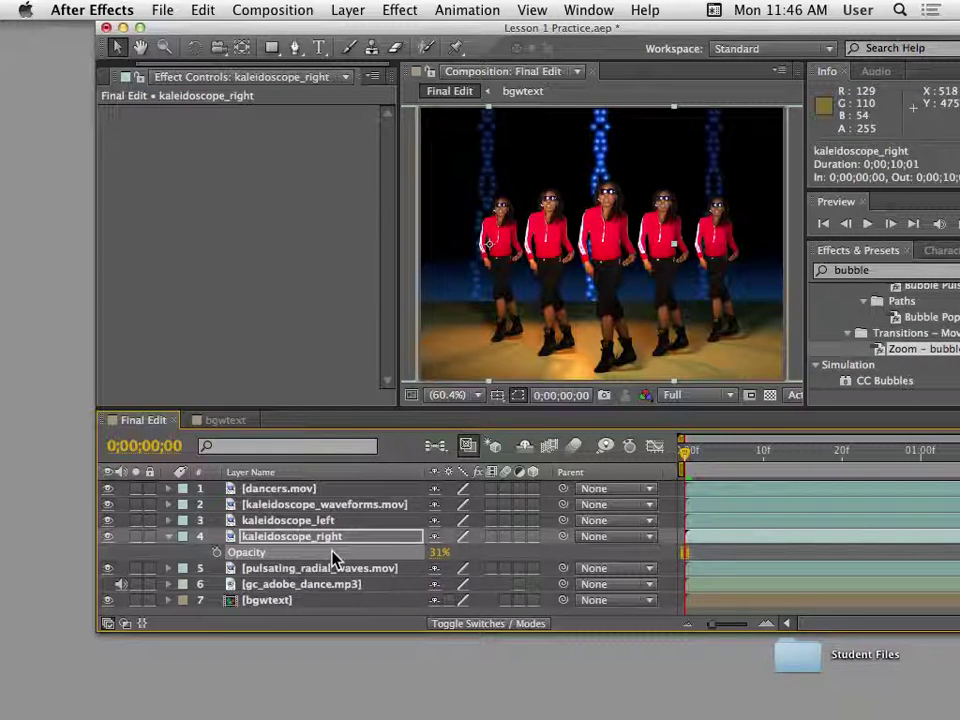
{"action": "key", "text": "t"}
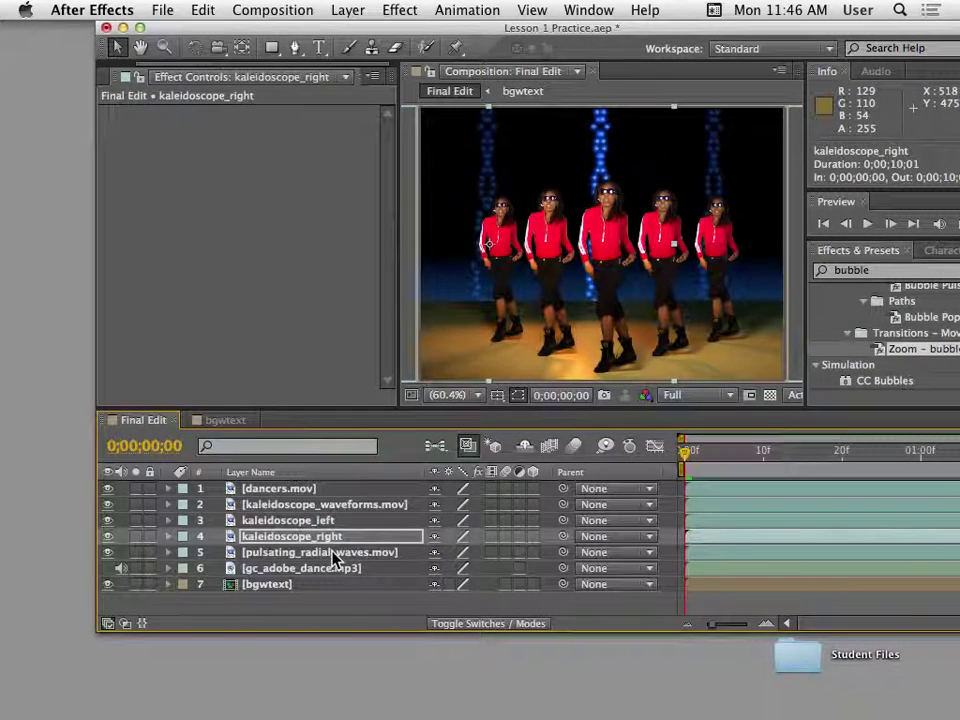
{"action": "left_click", "coordinate": [240, 596]}
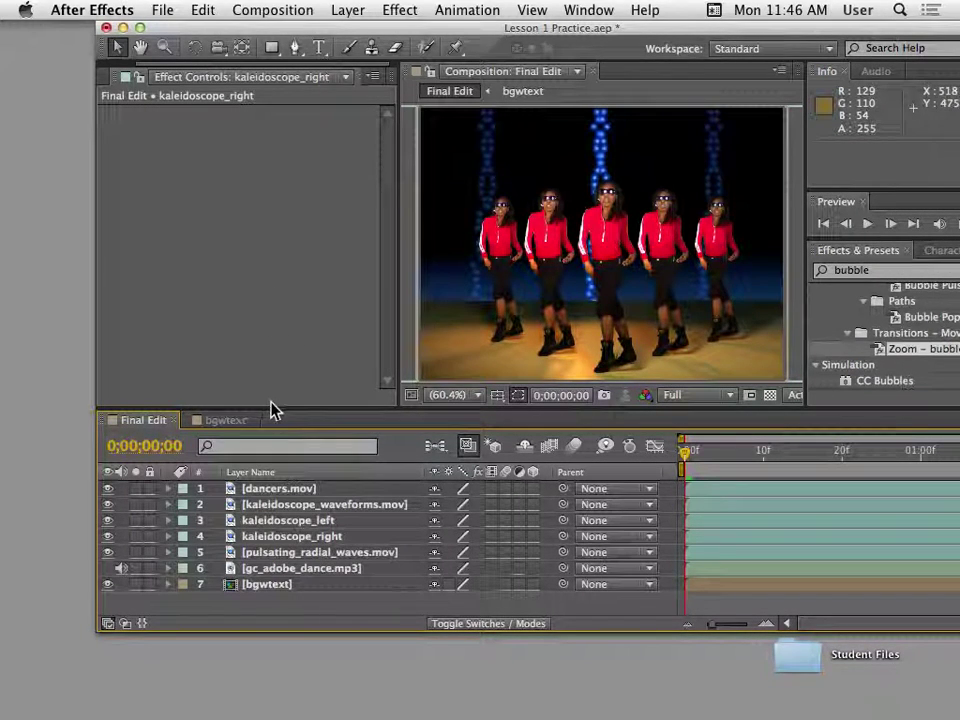
Make the timeline area taller, reveal the modified properties of all layers to review them, and collapse them again.
{"action": "left_click_drag", "start_coordinate": [275, 410], "coordinate": [268, 348]}
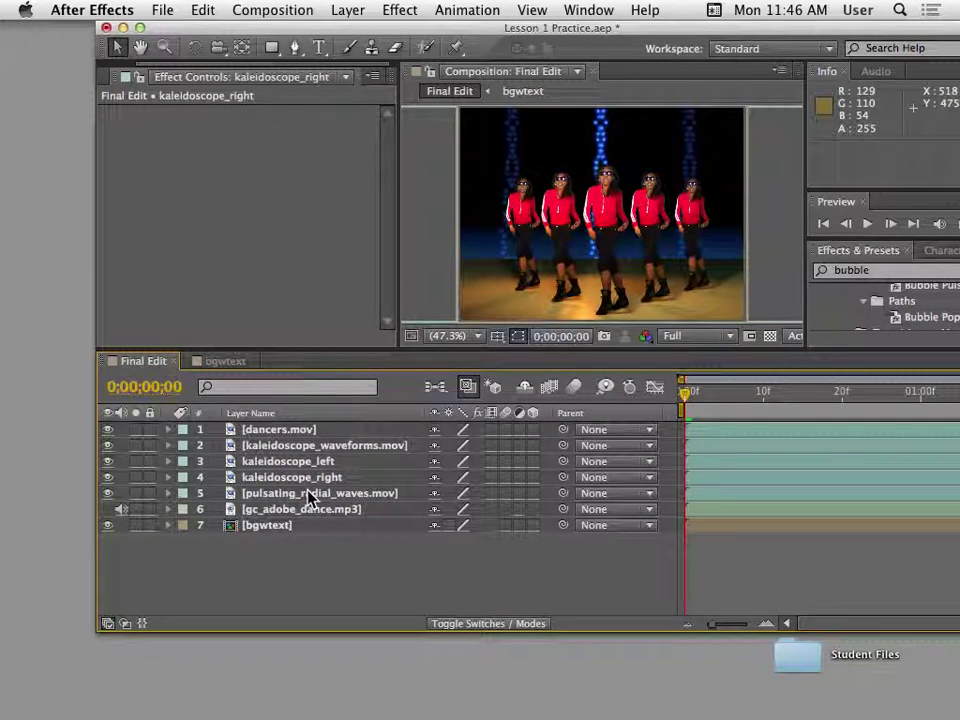
{"action": "key", "text": "u"}
{"action": "key", "text": "u"}
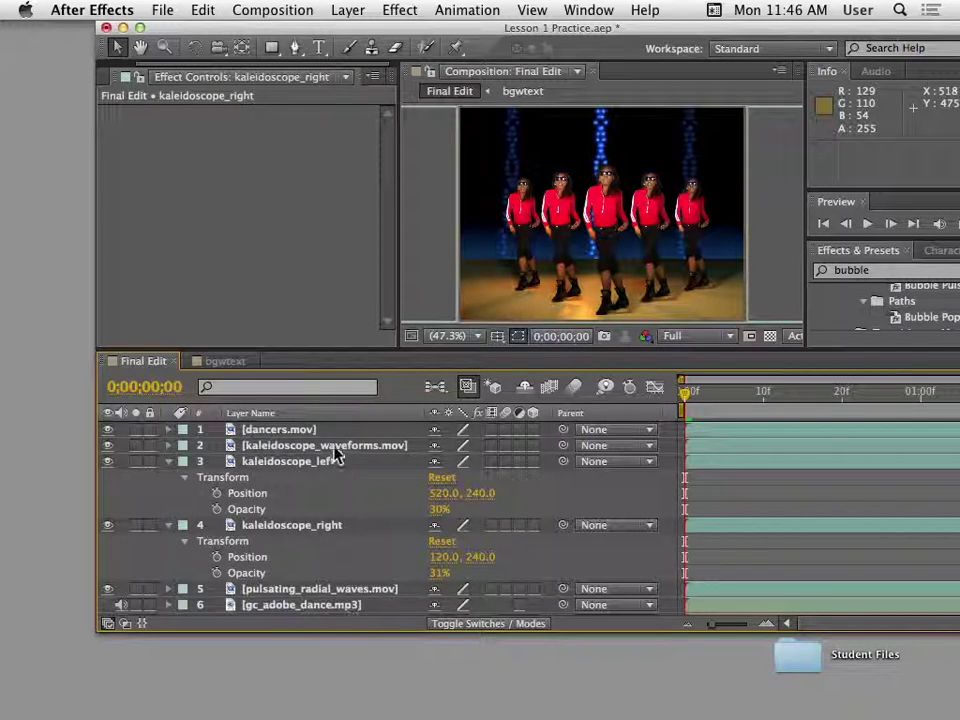
{"action": "key", "text": "u"}
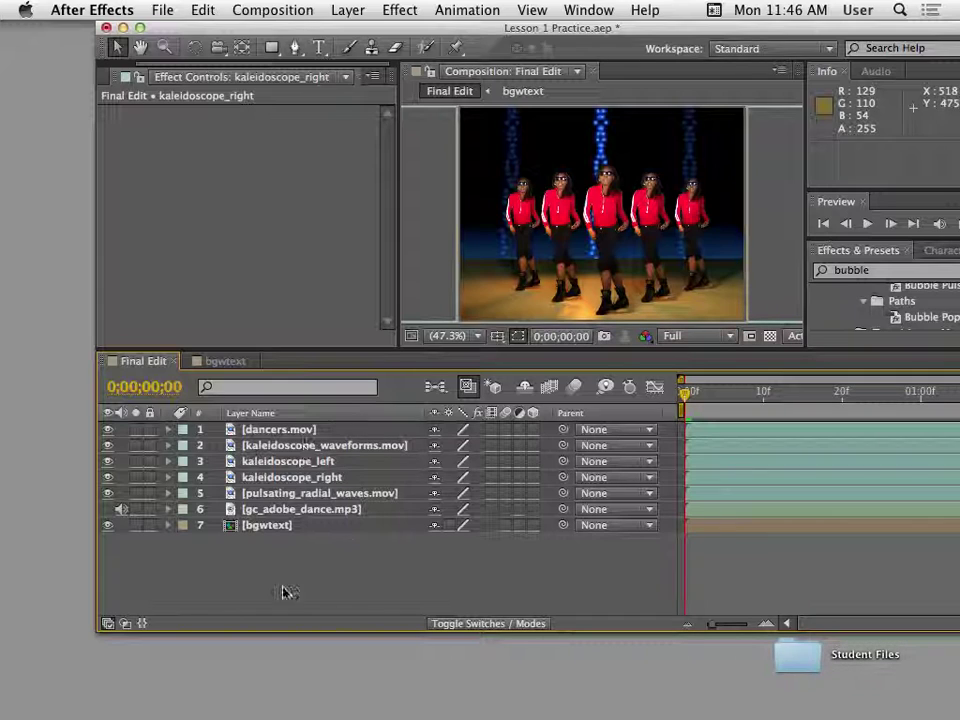
Save the project and reposition the application window on the desktop.
{"action": "left_click_drag", "start_coordinate": [460, 27], "coordinate": [276, 99]}
{"action": "key", "text": "super+s"}
{"action": "left_click_drag", "start_coordinate": [408, 107], "coordinate": [484, 49]}
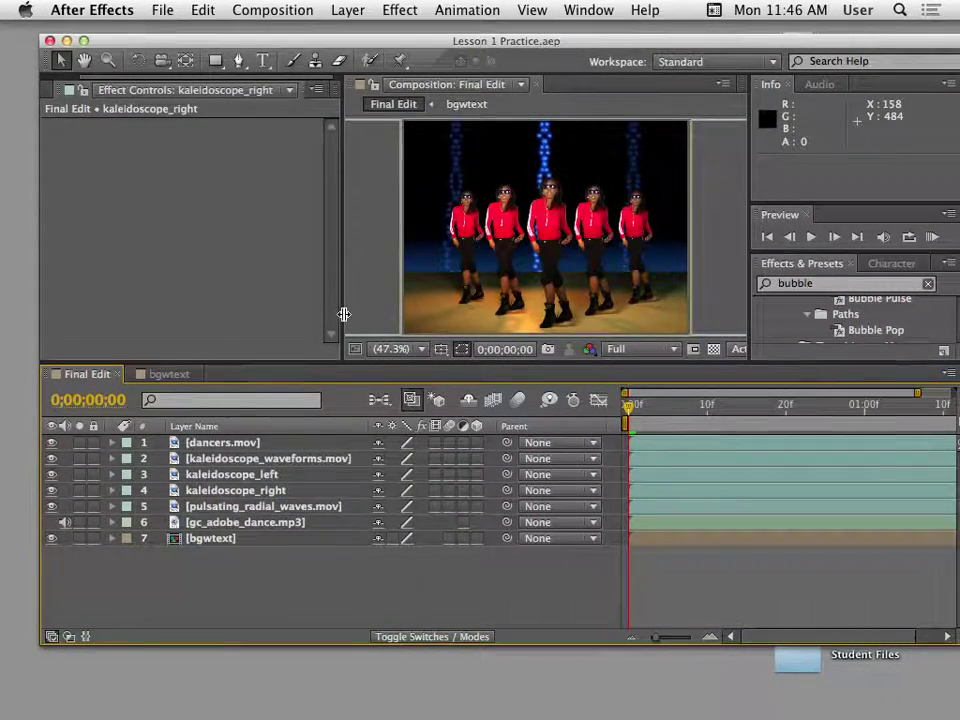
Enlarge the composition view by narrowing the Effect Controls area and shortening the timeline, and select the dancers.mov layer.
{"action": "left_click_drag", "start_coordinate": [342, 315], "coordinate": [229, 315]}
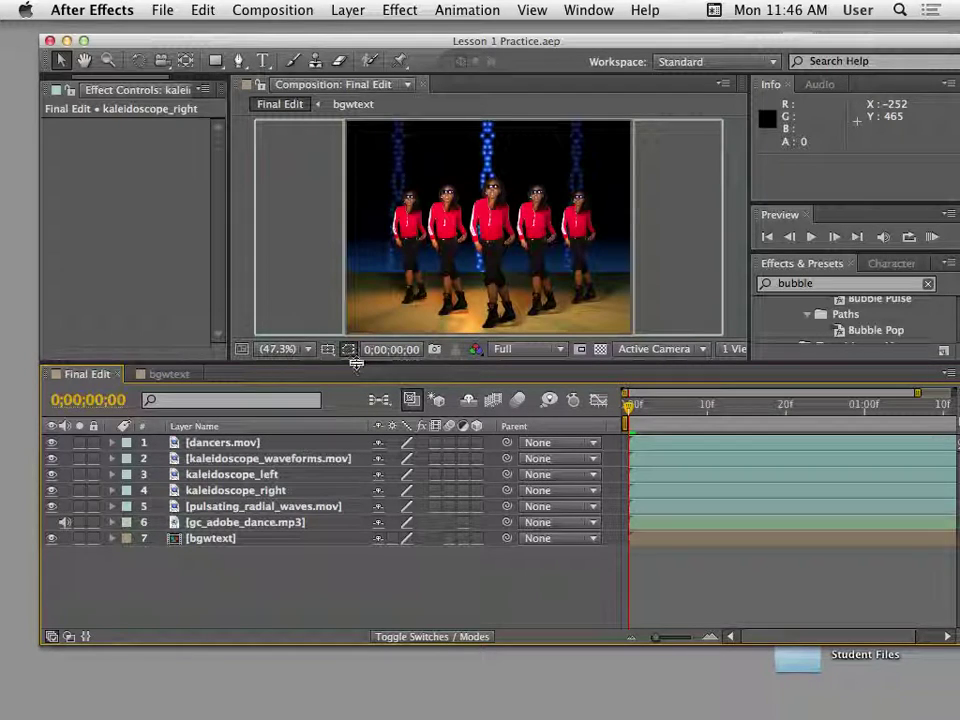
{"action": "left_click_drag", "start_coordinate": [354, 366], "coordinate": [347, 494]}
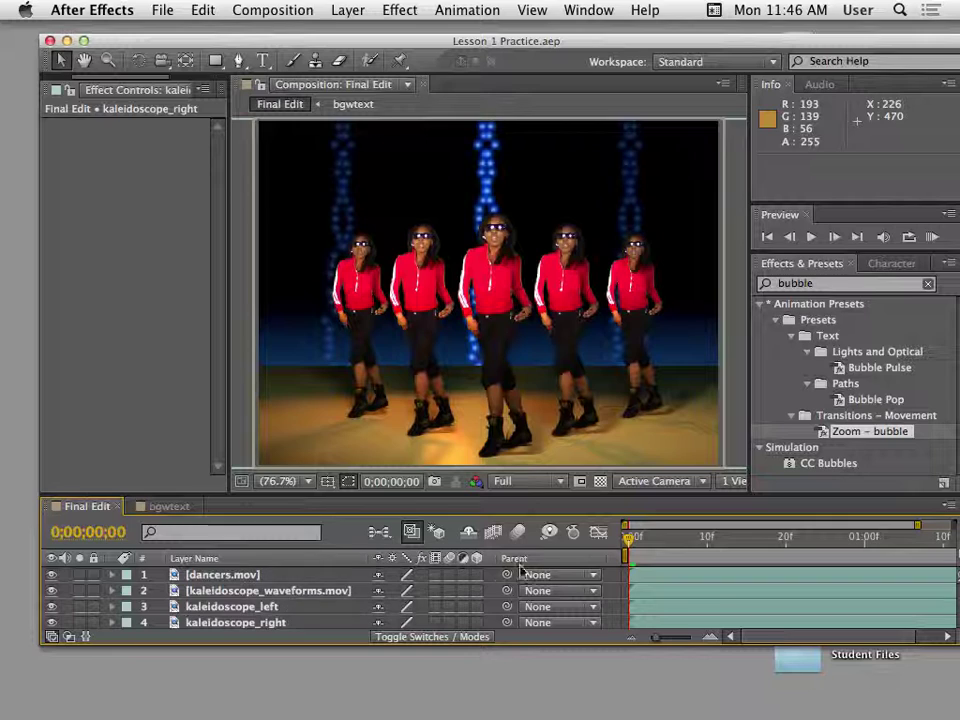
{"action": "left_click", "coordinate": [302, 575]}
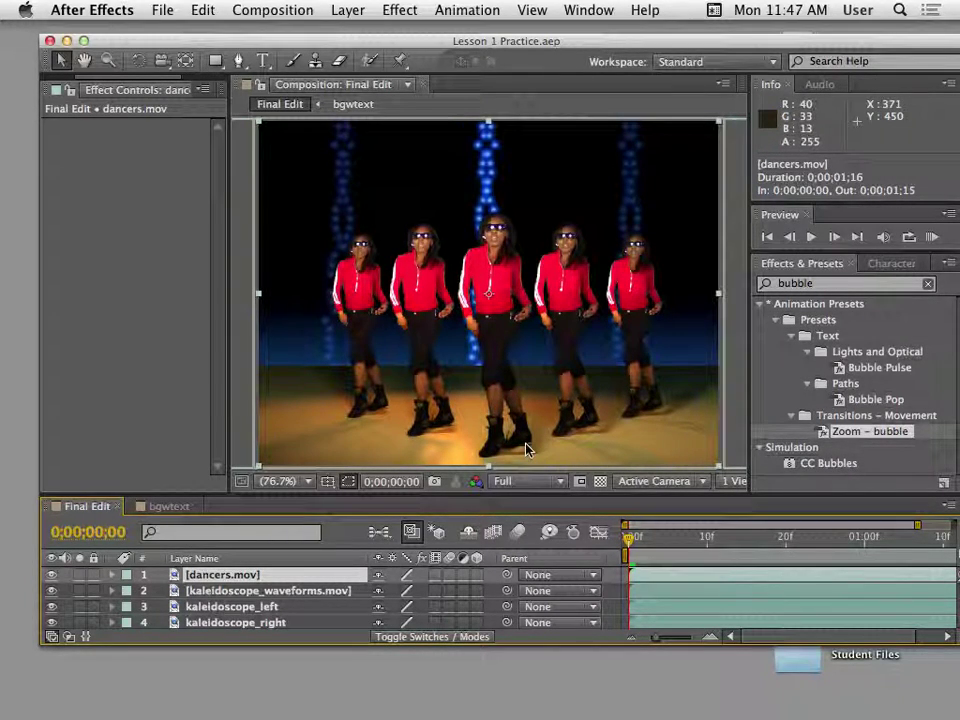
{"action": "left_click", "coordinate": [409, 531]}
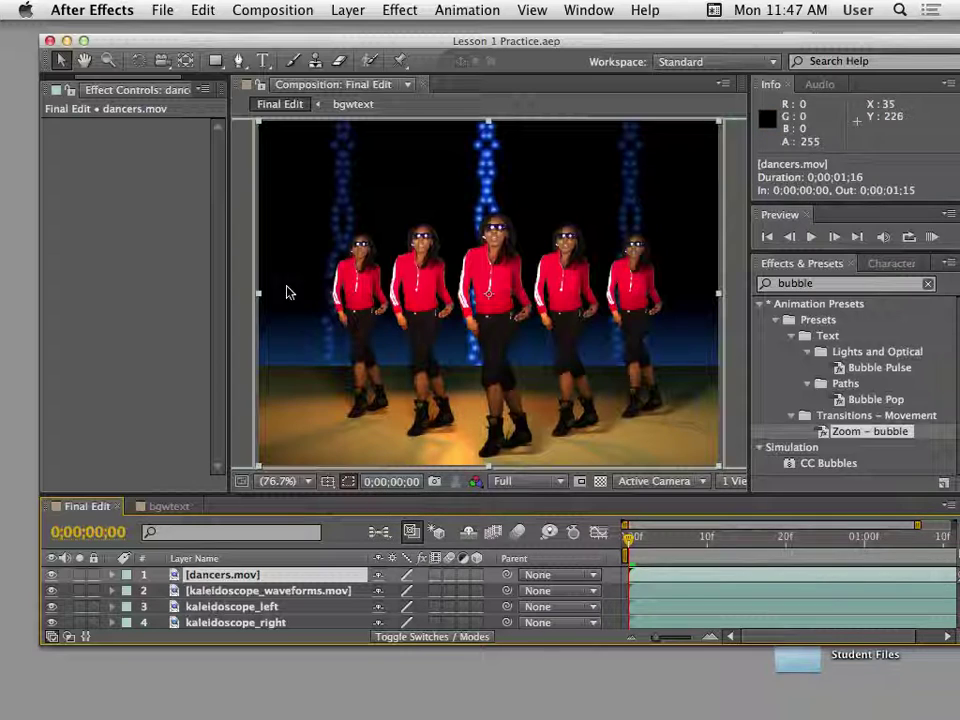
Show the list of project items, widen its area and enlarge the timeline so all seven layers fit.
{"action": "left_click_drag", "start_coordinate": [110, 76], "coordinate": [71, 80]}
{"action": "left_click", "coordinate": [57, 90]}
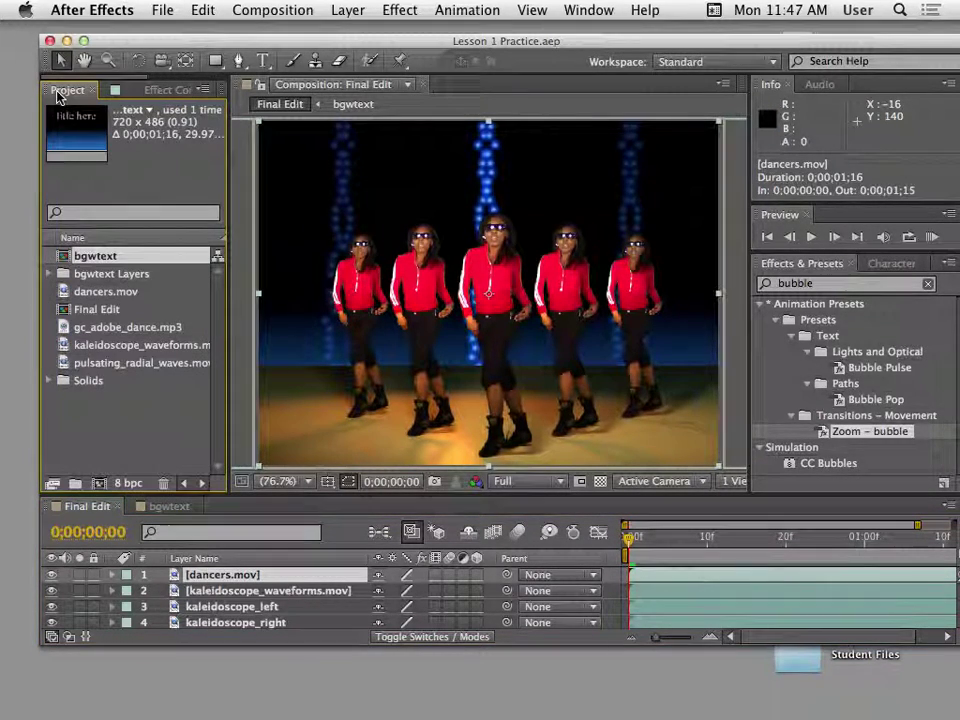
{"action": "left_click_drag", "start_coordinate": [229, 380], "coordinate": [350, 382]}
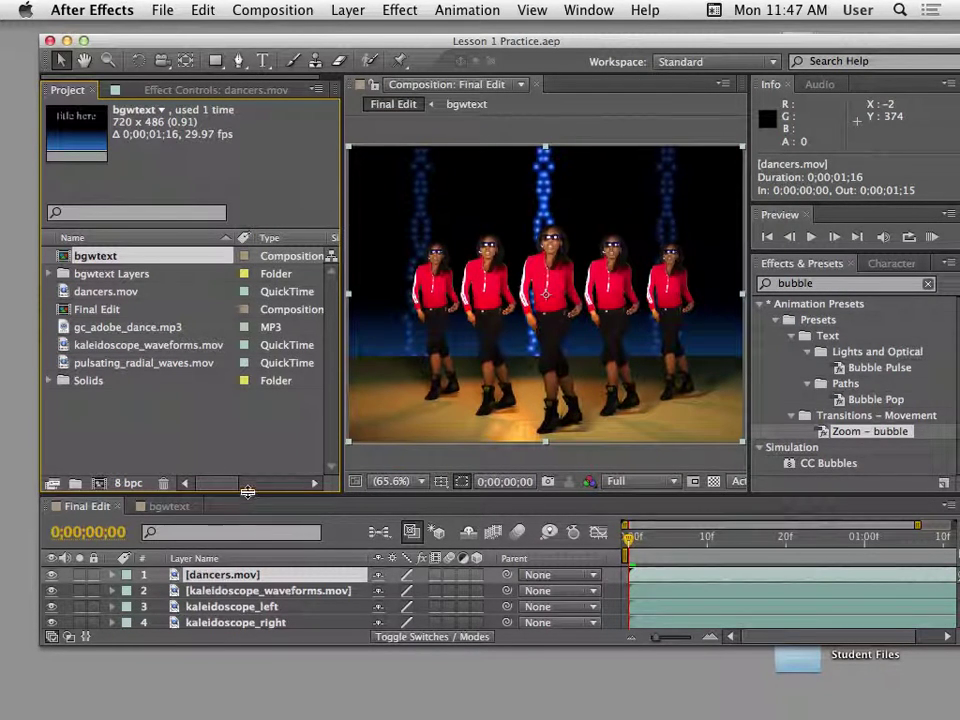
{"action": "left_click_drag", "start_coordinate": [247, 491], "coordinate": [247, 314]}
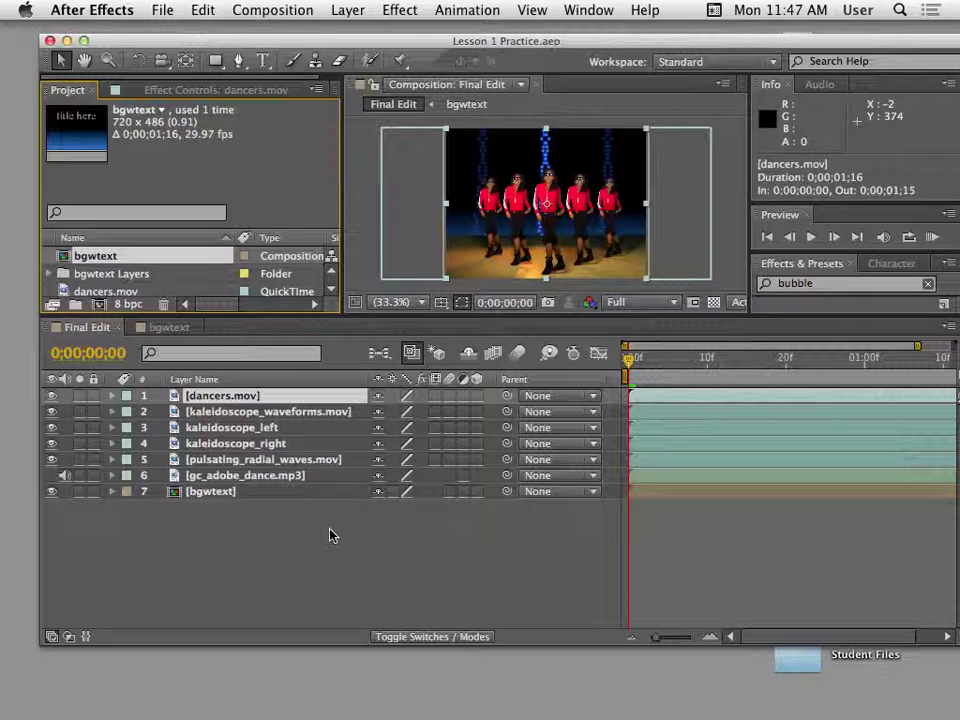
Open the nested bgwtext composition from its layer, return to Final Edit, and switch back to bgwtext.
{"action": "double_click", "coordinate": [176, 493]}
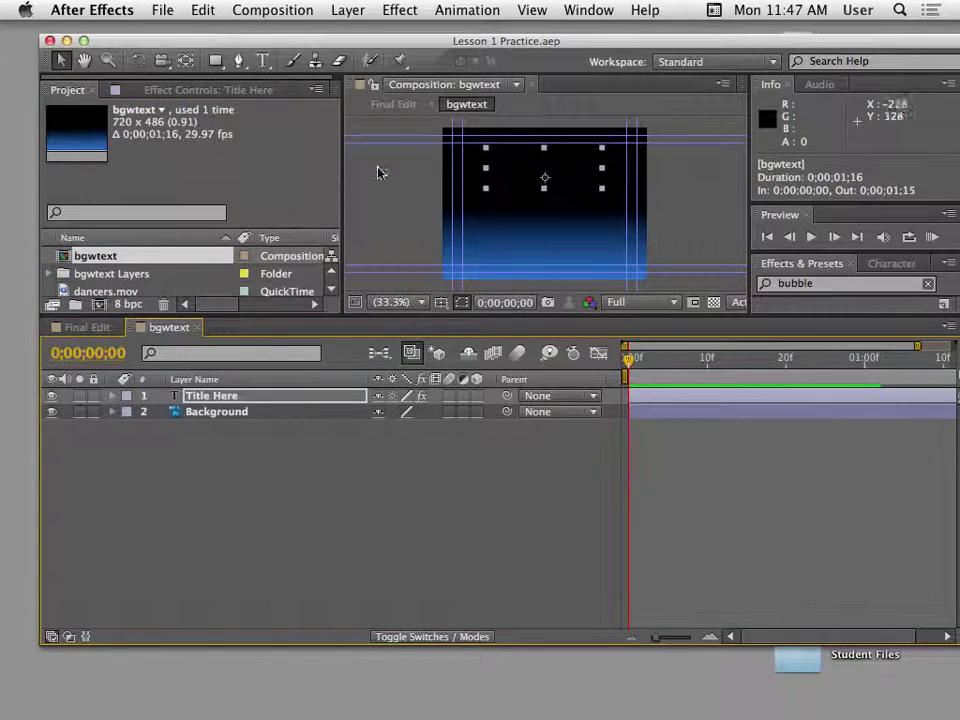
{"action": "left_click", "coordinate": [85, 328]}
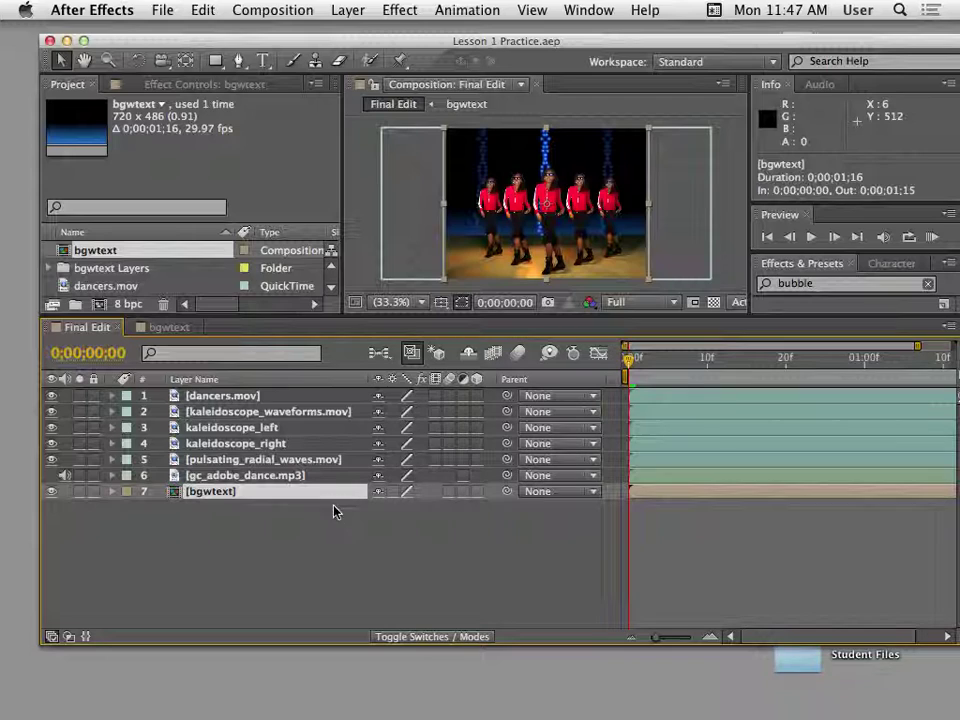
{"action": "left_click", "coordinate": [170, 328]}
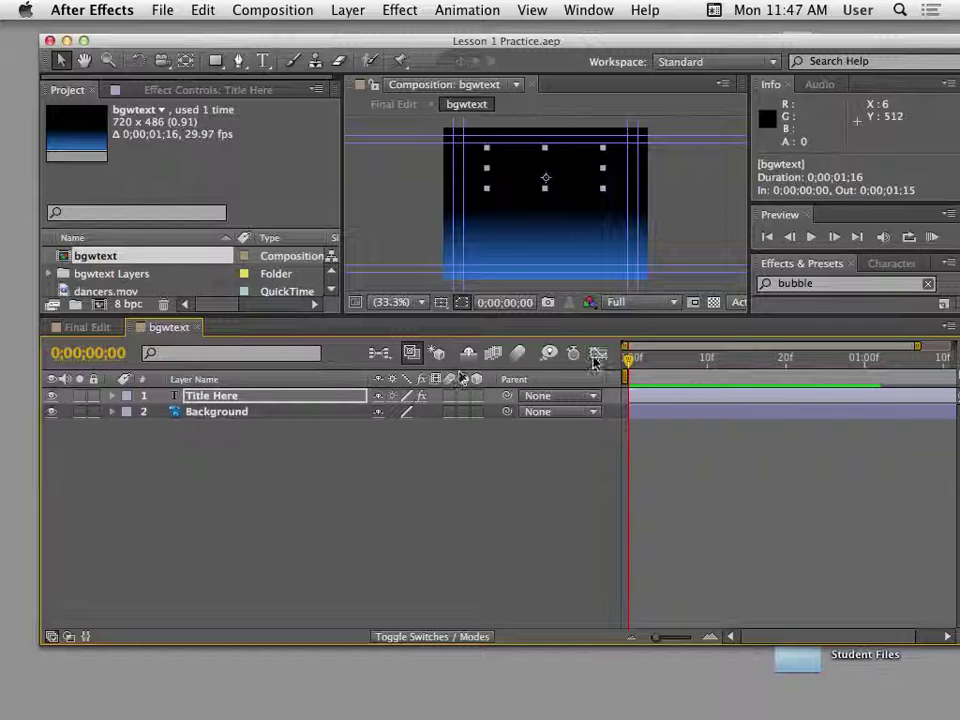
At 0;00;00;18, look at the effects on the Title Here layer and collapse Zoom - bubble, Spherize and Transform.
{"action": "left_click", "coordinate": [769, 368]}
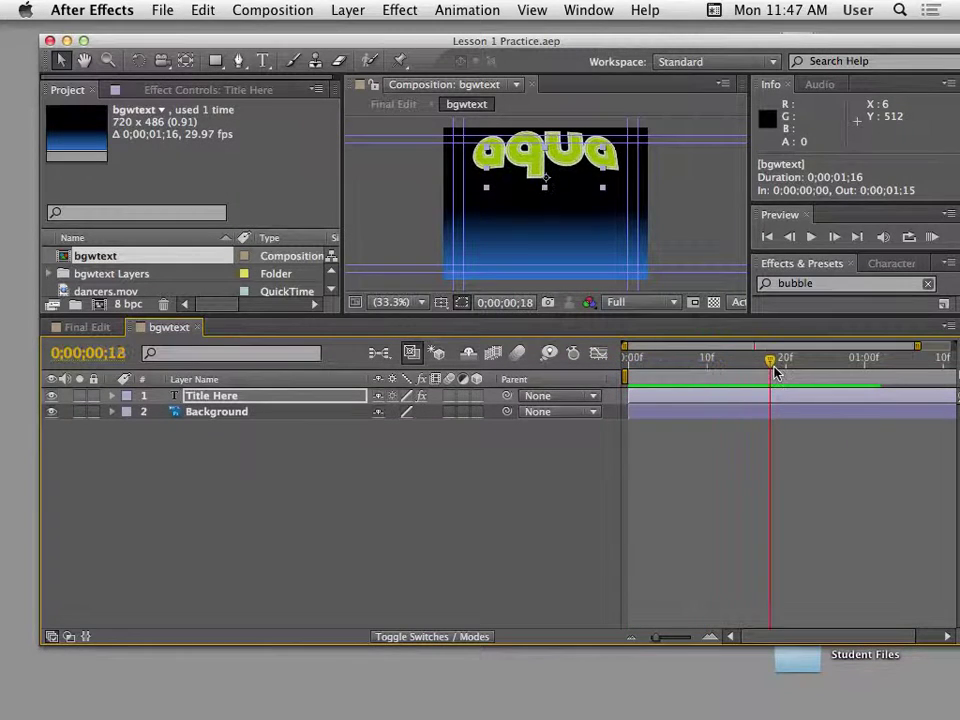
{"action": "left_click", "coordinate": [242, 396]}
{"action": "left_click", "coordinate": [186, 90]}
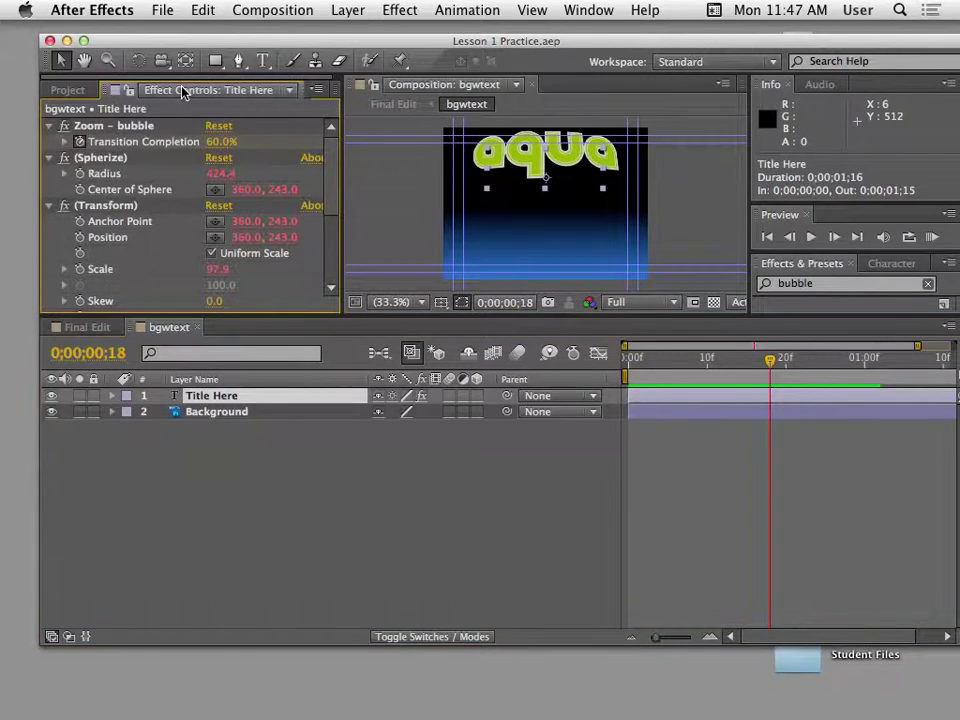
{"action": "left_click", "coordinate": [49, 157]}
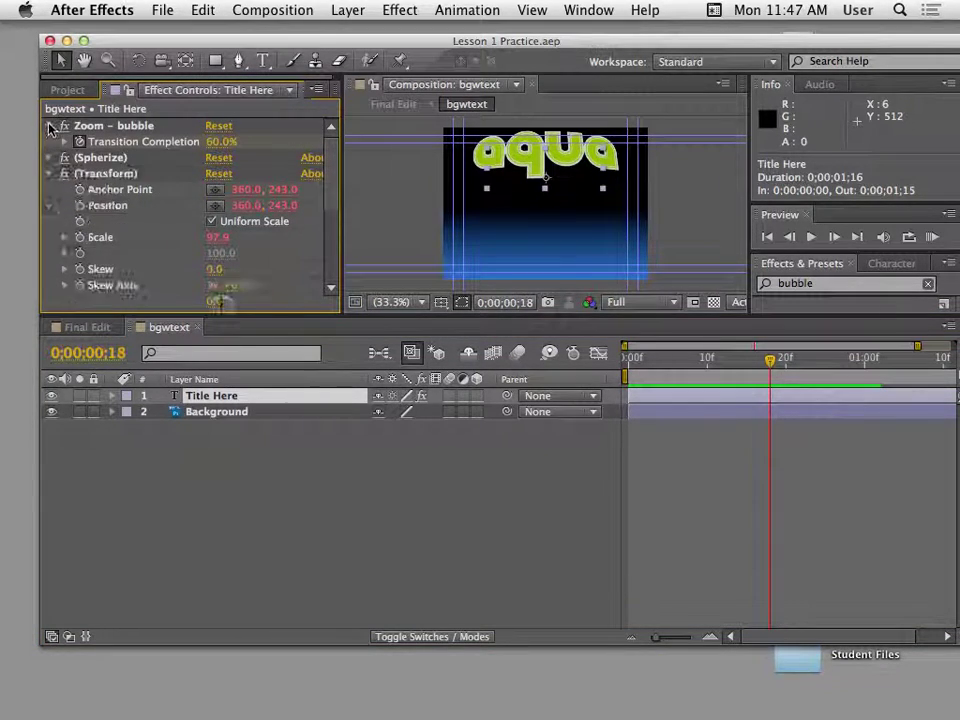
{"action": "left_click", "coordinate": [49, 125]}
{"action": "left_click", "coordinate": [51, 159]}
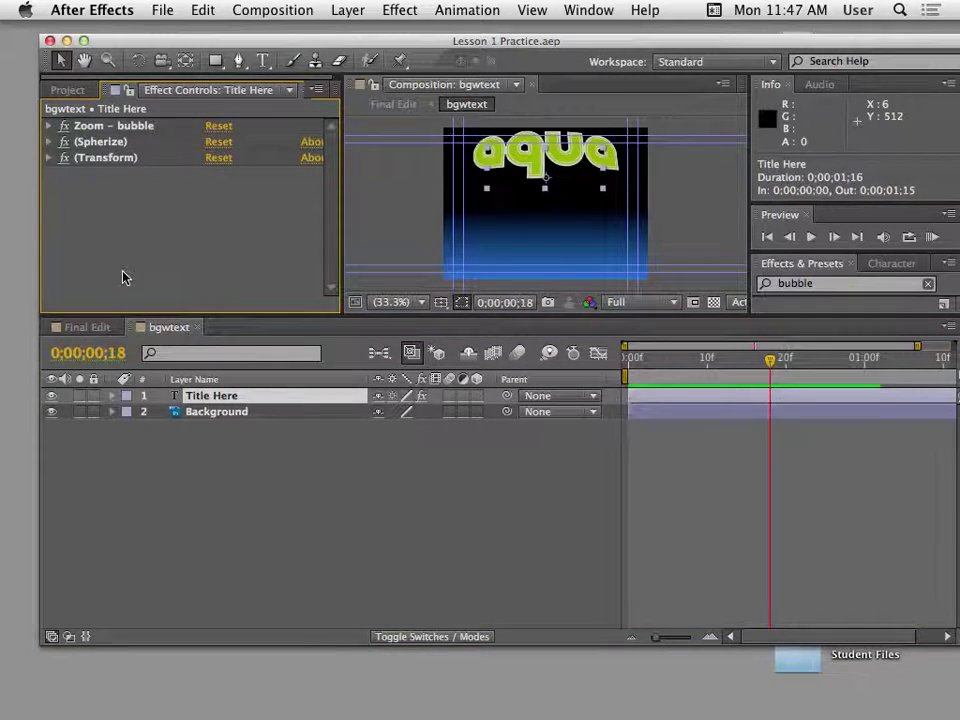
Return the bgwtext composition to 0;00;00;00 and quit After Effects.
{"action": "left_click_drag", "start_coordinate": [783, 372], "coordinate": [612, 402]}
{"action": "left_click_drag", "start_coordinate": [446, 39], "coordinate": [481, 97]}
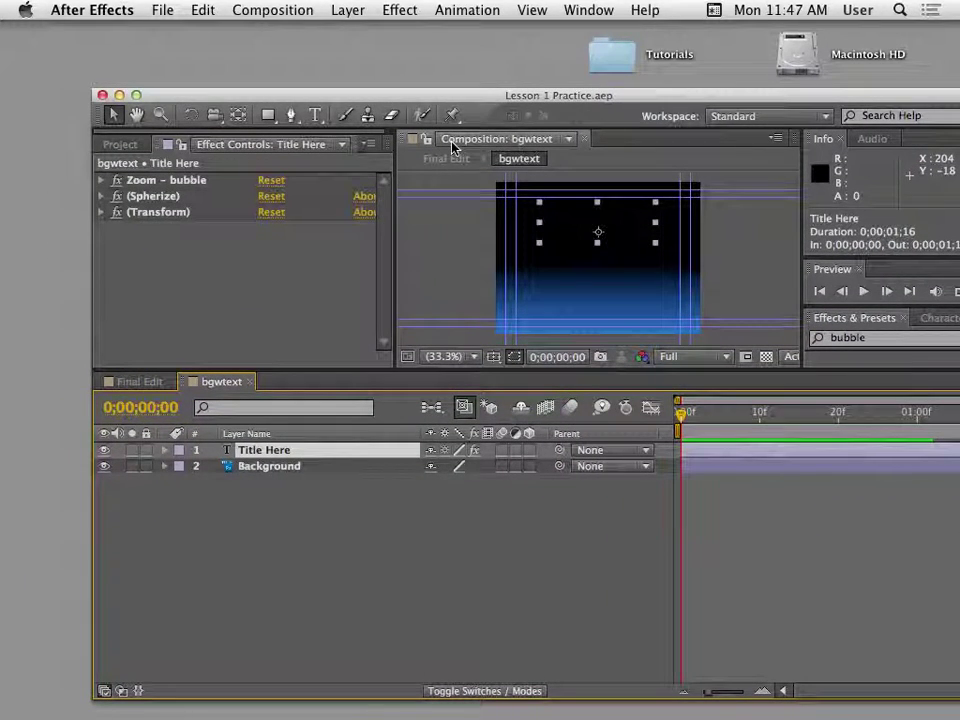
{"action": "key", "text": "super+q"}
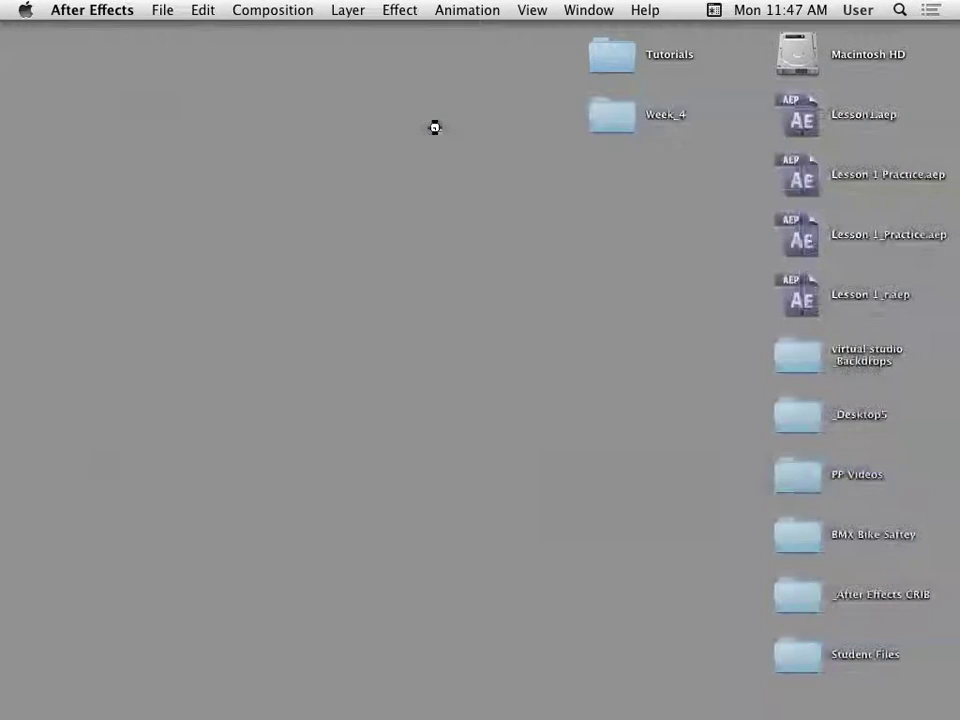
{"action": "mouse_move", "coordinate": [2, 305]}
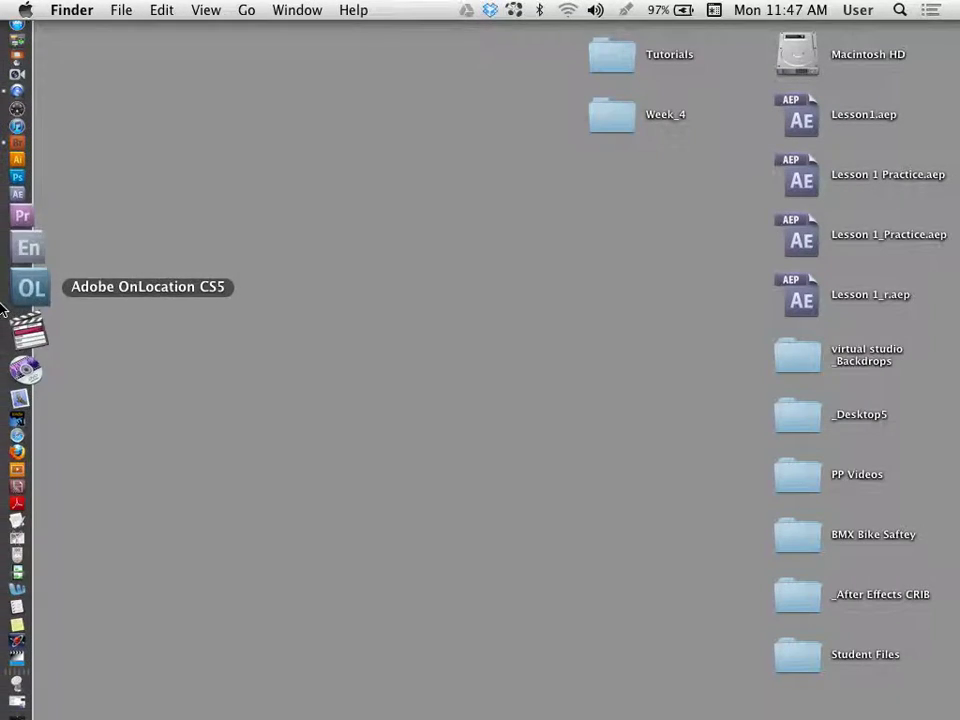